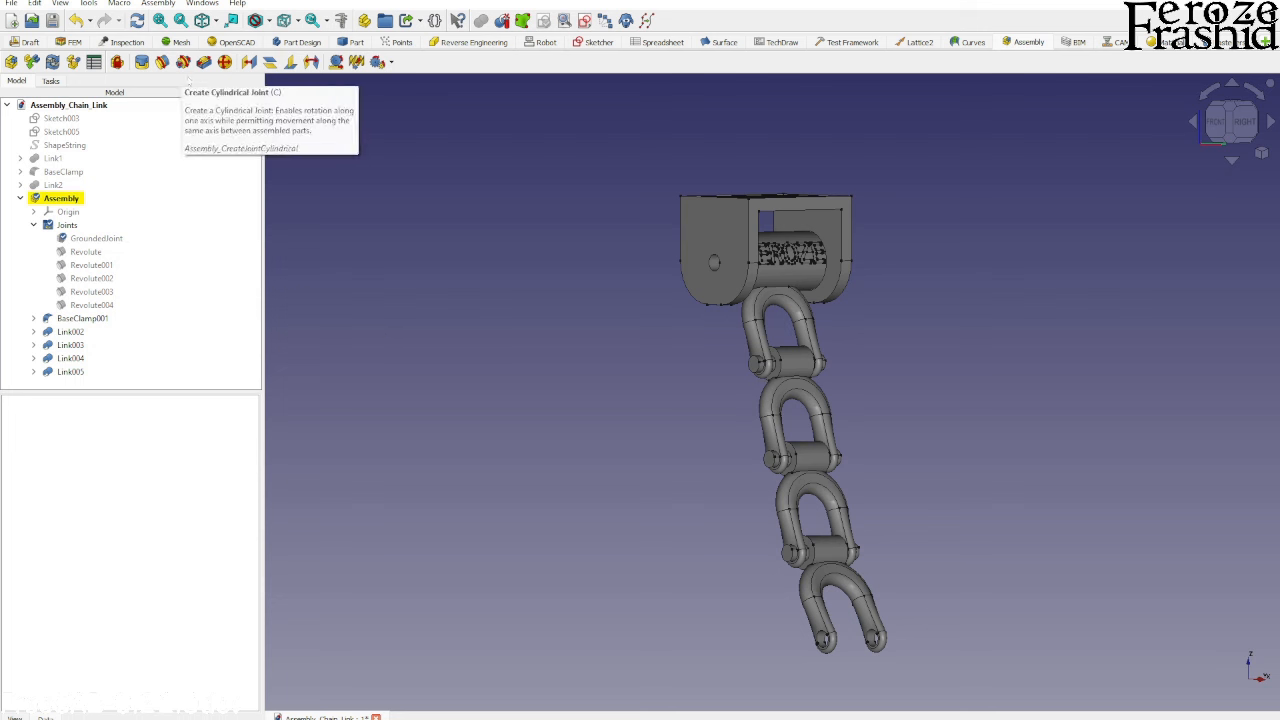
Place the reference photo IMG_4596.jpg beside the chain assembly and compare its clamp and first links with the model
{"action": "middle_click_drag", "start_coordinate": [885, 469], "coordinate": [840, 466]}
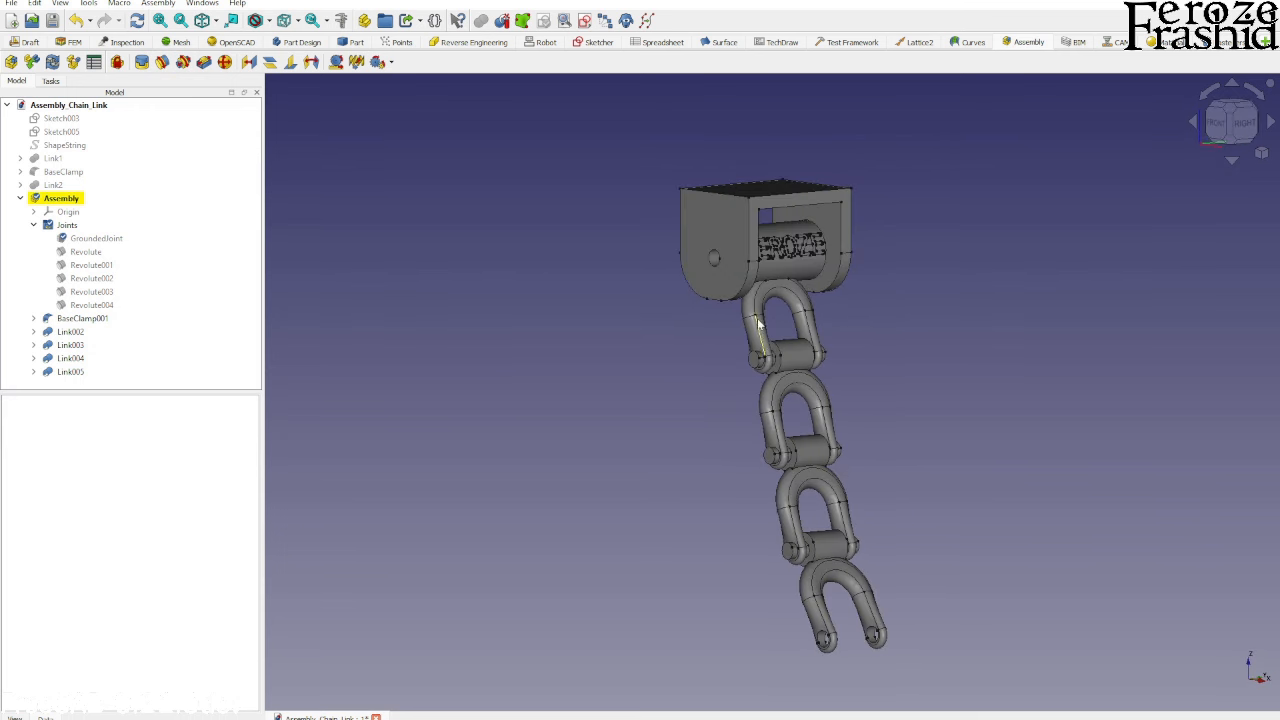
{"action": "middle_click_drag", "start_coordinate": [742, 283], "coordinate": [703, 268]}
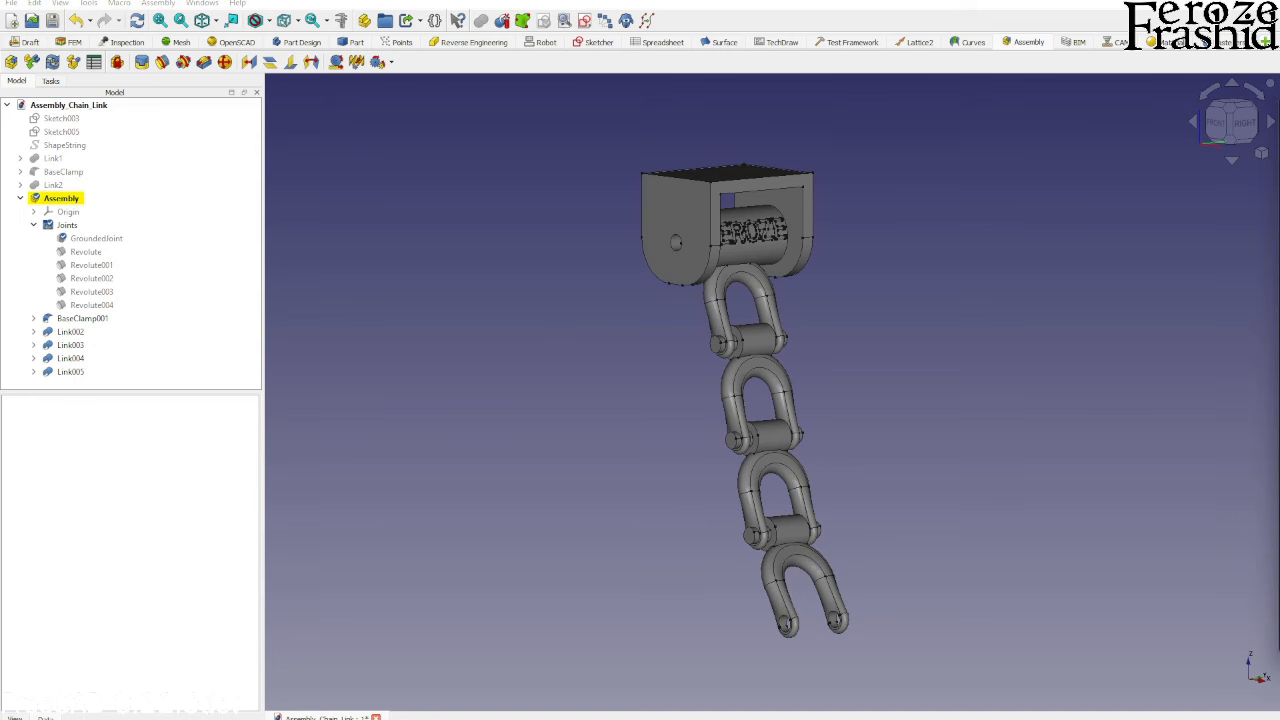
{"action": "left_click_drag", "start_coordinate": [1279, 165], "coordinate": [829, 127]}
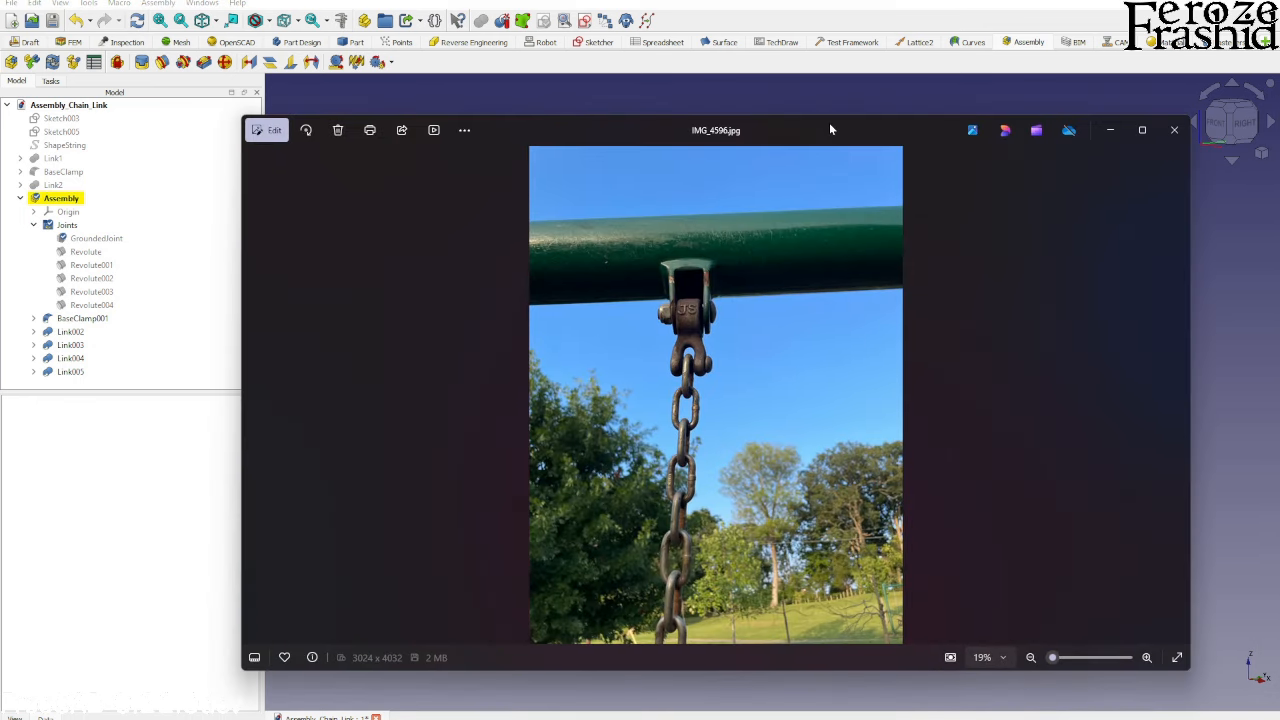
{"action": "double_click", "coordinate": [829, 123]}
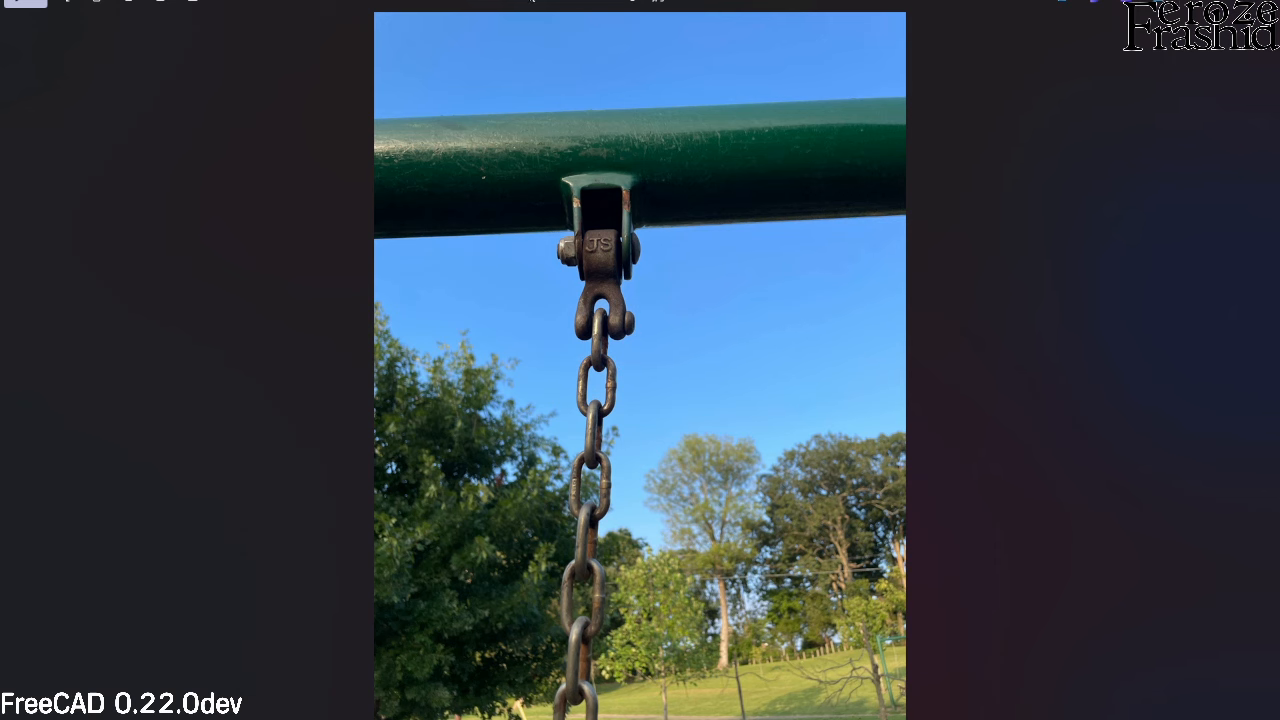
{"action": "left_click_drag", "start_coordinate": [640, 1], "coordinate": [560, 51]}
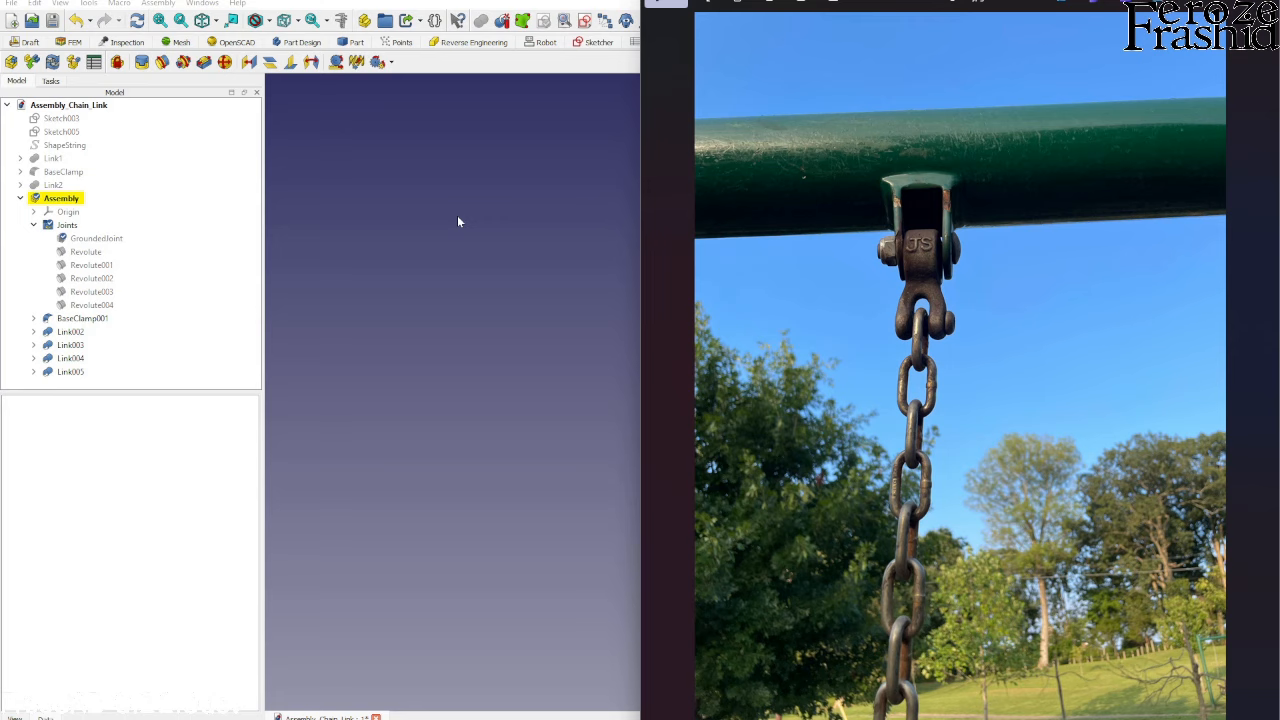
{"action": "left_click_drag", "start_coordinate": [1100, 4], "coordinate": [1277, 172]}
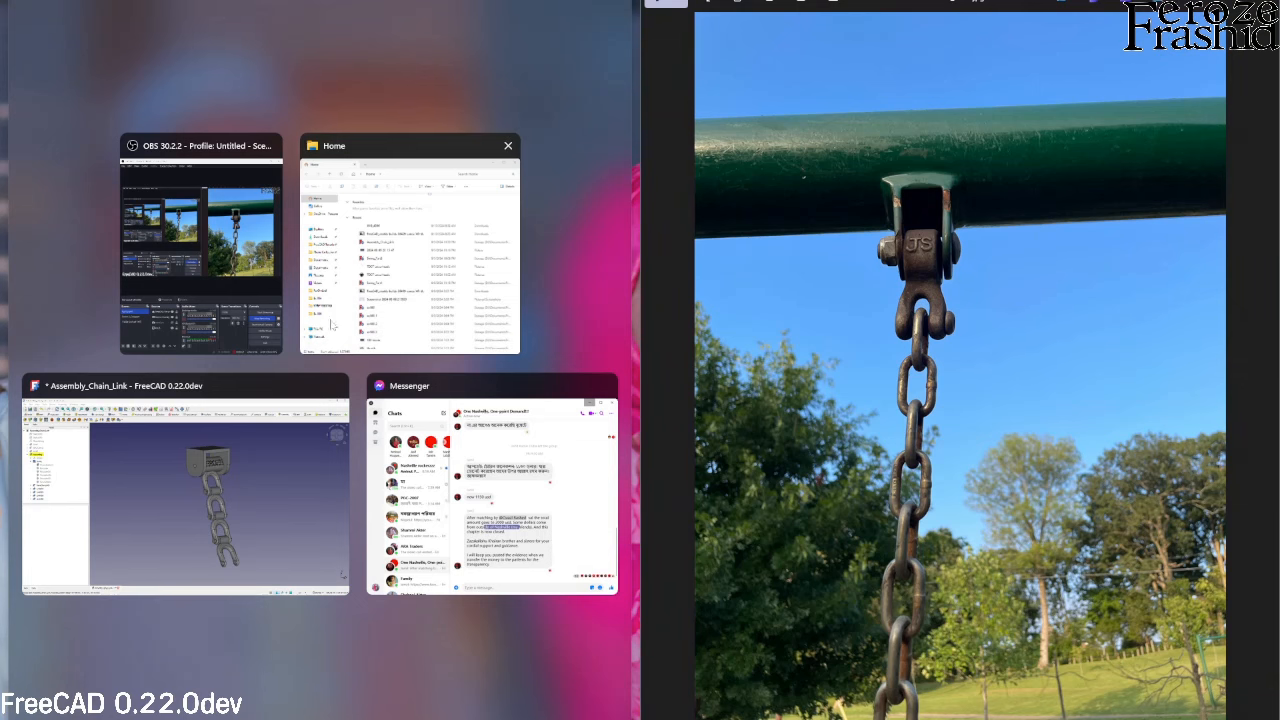
{"action": "left_click", "coordinate": [276, 489]}
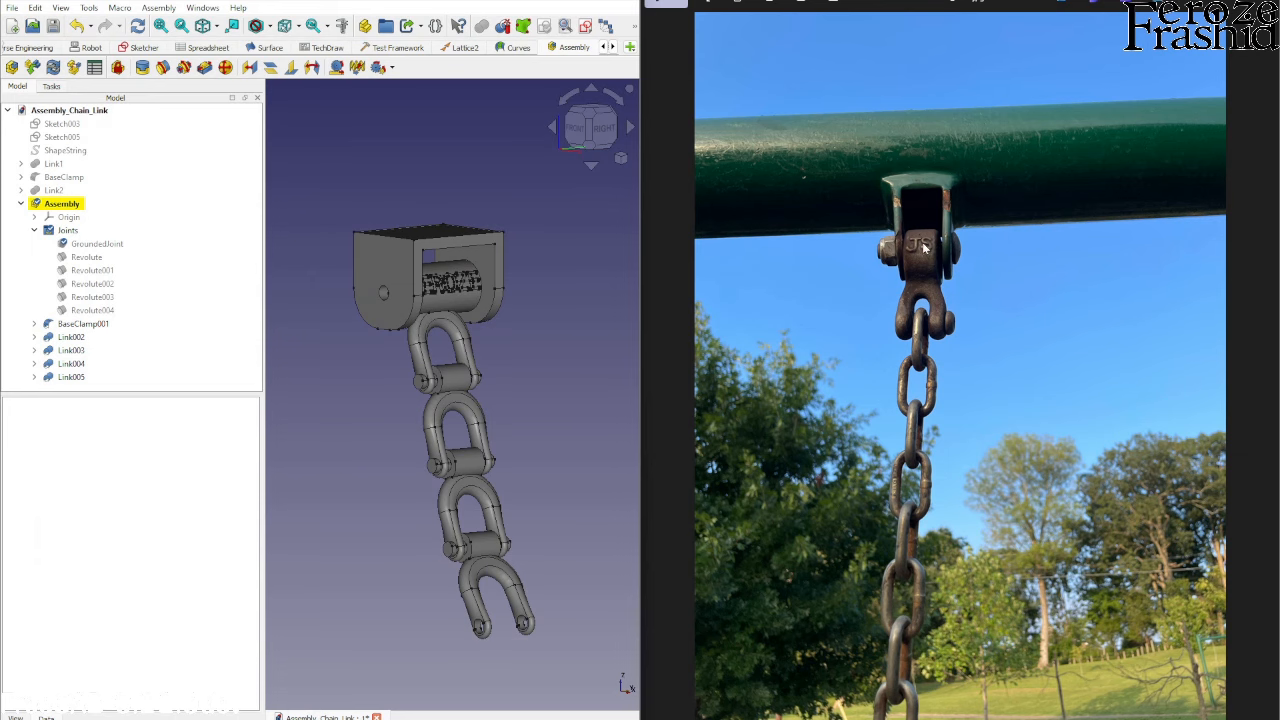
{"action": "scroll", "coordinate": [924, 248], "scroll_direction": "up", "scroll_amount": 4}
{"action": "scroll", "coordinate": [924, 248], "scroll_direction": "up", "scroll_amount": 1}
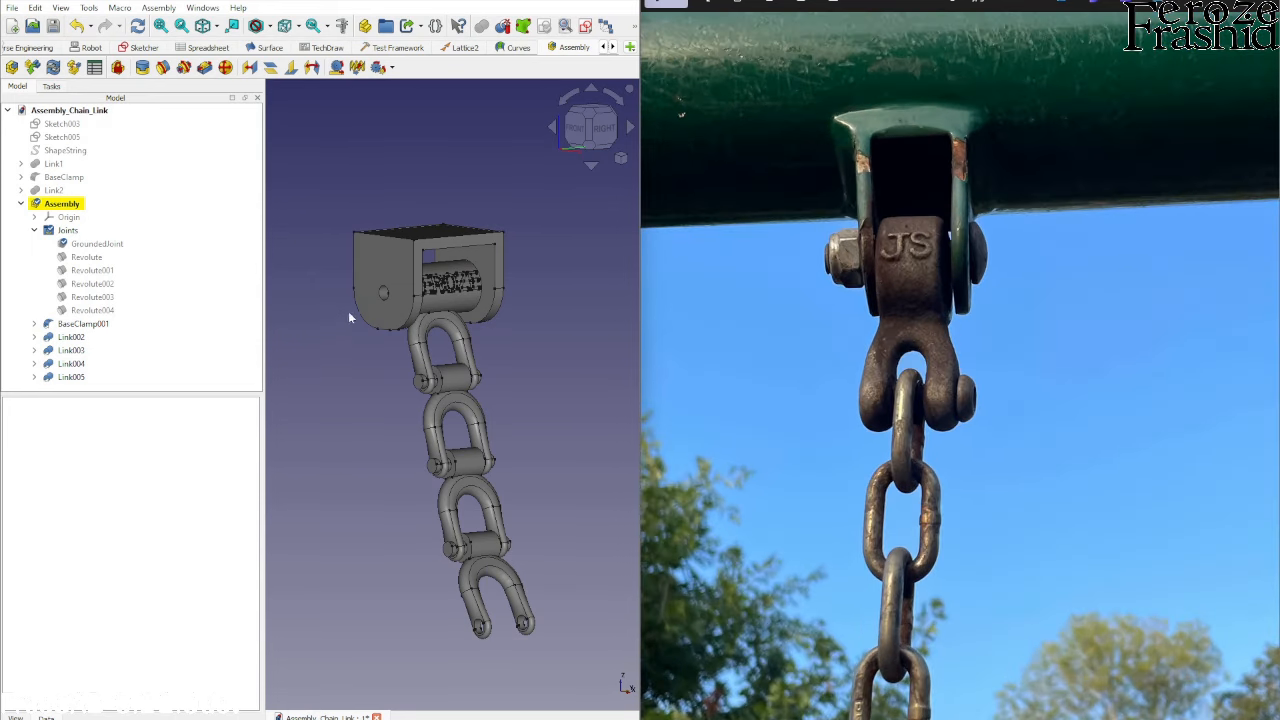
{"action": "scroll", "coordinate": [408, 285], "scroll_direction": "up", "scroll_amount": 2}
{"action": "mouse_move", "coordinate": [517, 297]}
{"action": "middle_mouse_down"}
{"action": "mouse_move", "coordinate": [477, 306]}
{"action": "mouse_move", "coordinate": [463, 332]}
{"action": "mouse_move", "coordinate": [508, 300]}
{"action": "mouse_move", "coordinate": [520, 308]}
{"action": "middle_mouse_up"}
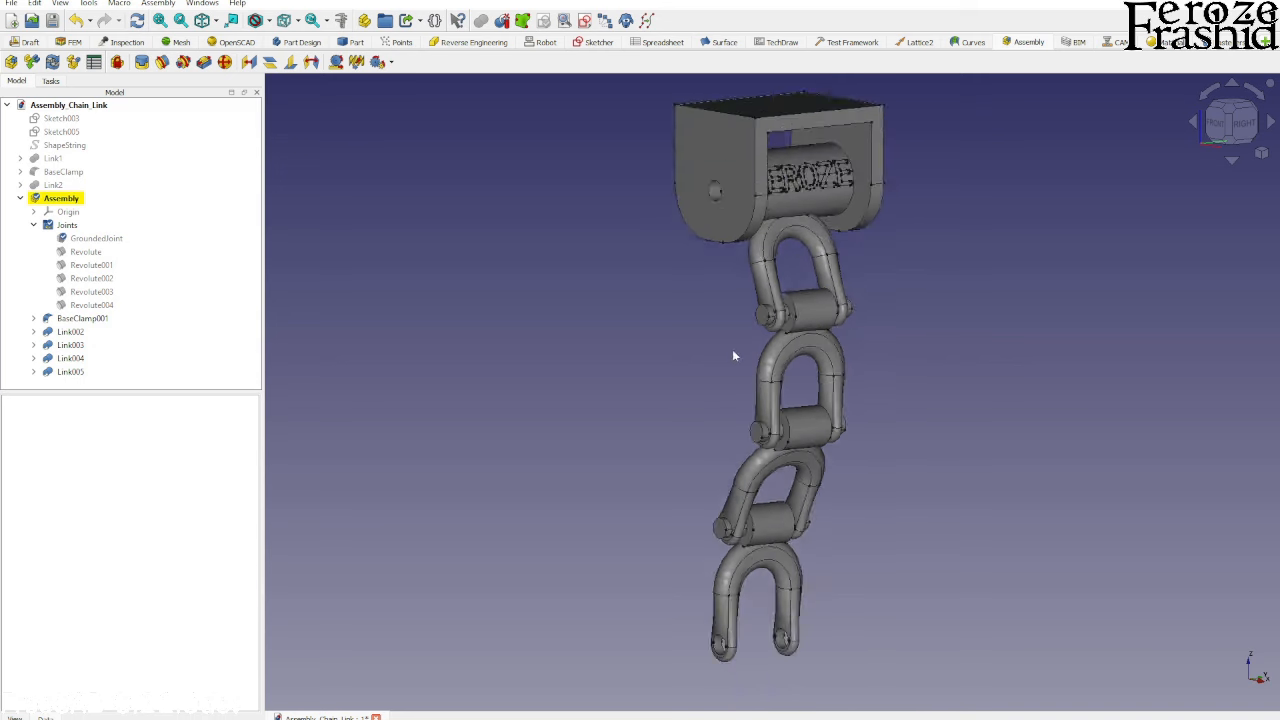
Delete BaseClamp001 and Link002 through Link005, followed by the Assembly container itself
{"action": "scroll", "coordinate": [732, 349], "scroll_direction": "down", "scroll_amount": 1}
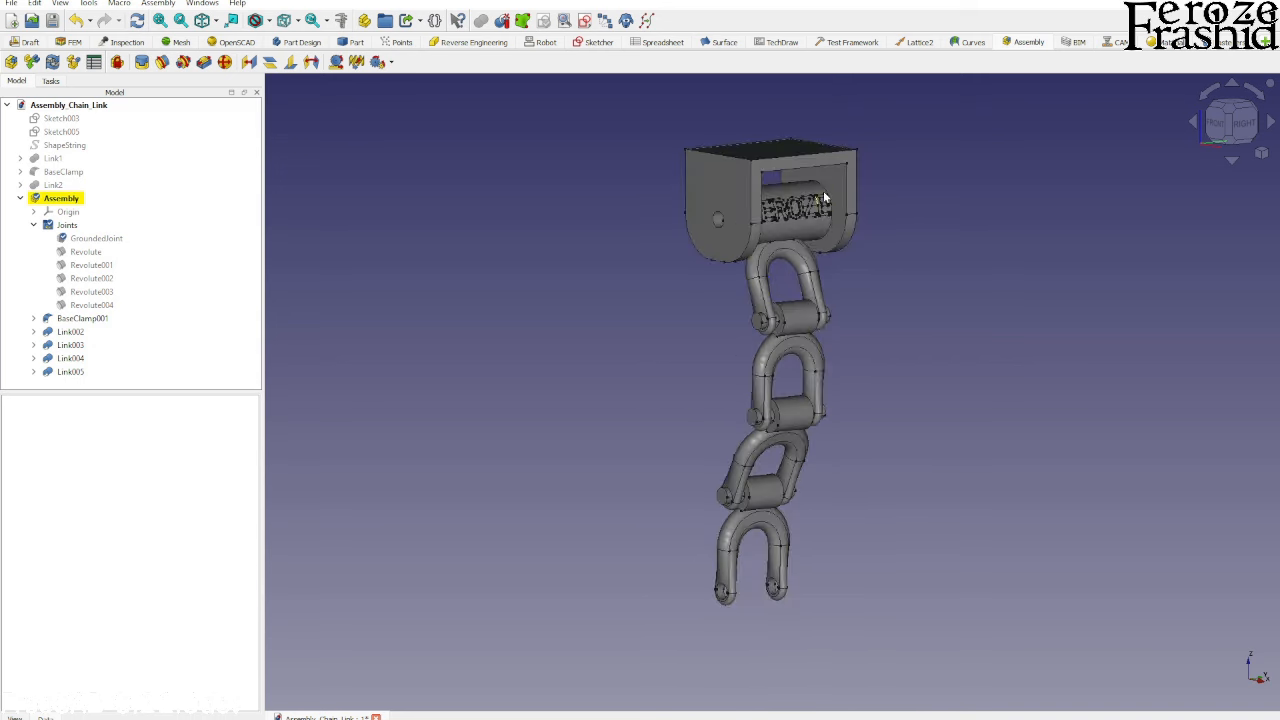
{"action": "scroll", "coordinate": [824, 194], "scroll_direction": "up", "scroll_amount": 1}
{"action": "mouse_move", "coordinate": [856, 210]}
{"action": "middle_mouse_down"}
{"action": "mouse_move", "coordinate": [788, 186]}
{"action": "mouse_move", "coordinate": [669, 254]}
{"action": "mouse_move", "coordinate": [771, 169]}
{"action": "mouse_move", "coordinate": [718, 212]}
{"action": "mouse_move", "coordinate": [869, 229]}
{"action": "middle_mouse_up"}
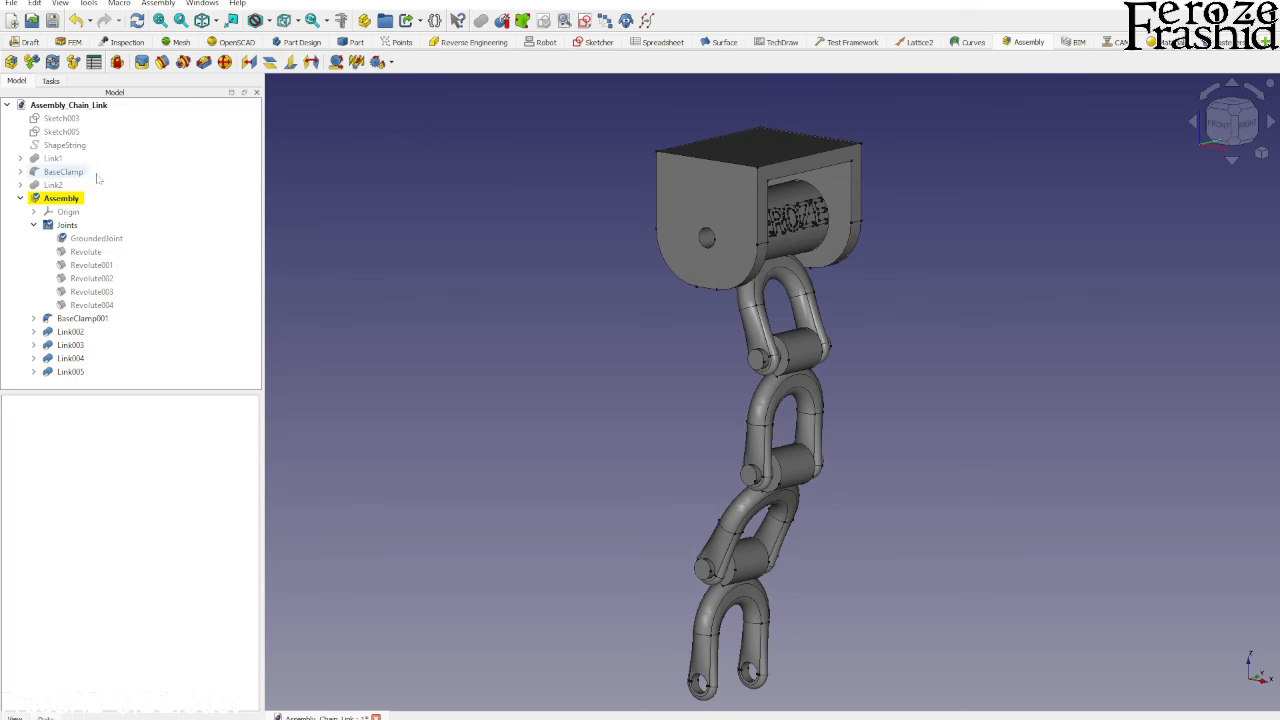
{"action": "left_click", "coordinate": [57, 200]}
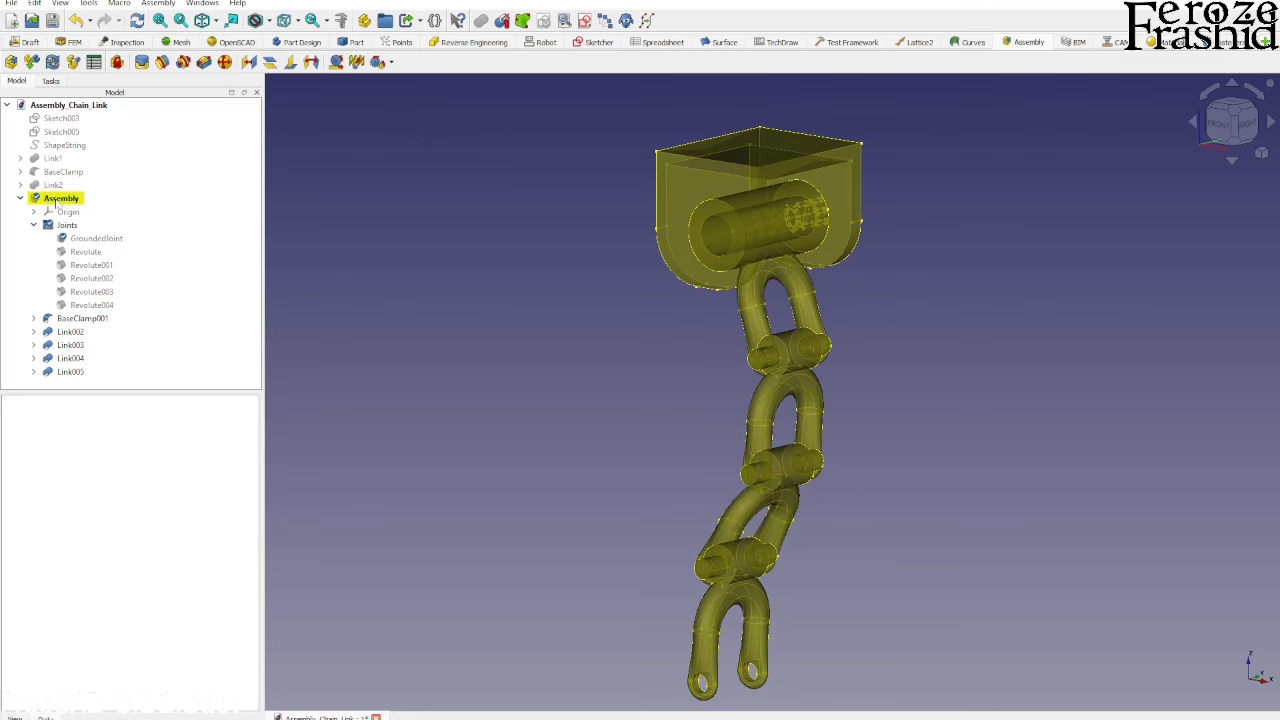
{"action": "left_click", "coordinate": [70, 372]}
{"action": "left_click", "coordinate": [72, 358], "text": "ctrl"}
{"action": "left_click", "coordinate": [74, 345], "text": "ctrl"}
{"action": "left_click", "coordinate": [73, 332], "text": "ctrl"}
{"action": "left_click", "coordinate": [75, 319], "text": "ctrl"}
{"action": "key", "text": "Delete"}
{"action": "left_click", "coordinate": [62, 200]}
{"action": "key", "text": "Delete"}
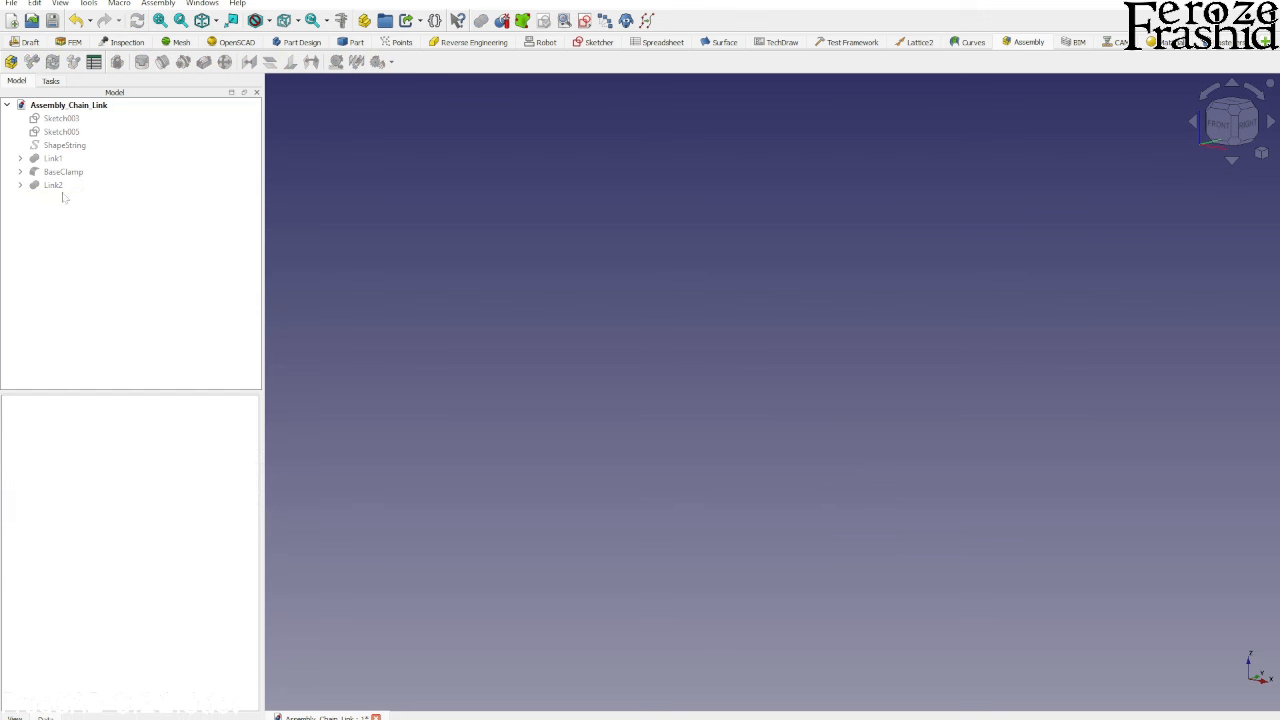
Show the source parts Link1, BaseClamp and Link2 together in the 3D view
{"action": "left_click", "coordinate": [58, 160]}
{"action": "key", "text": "space"}
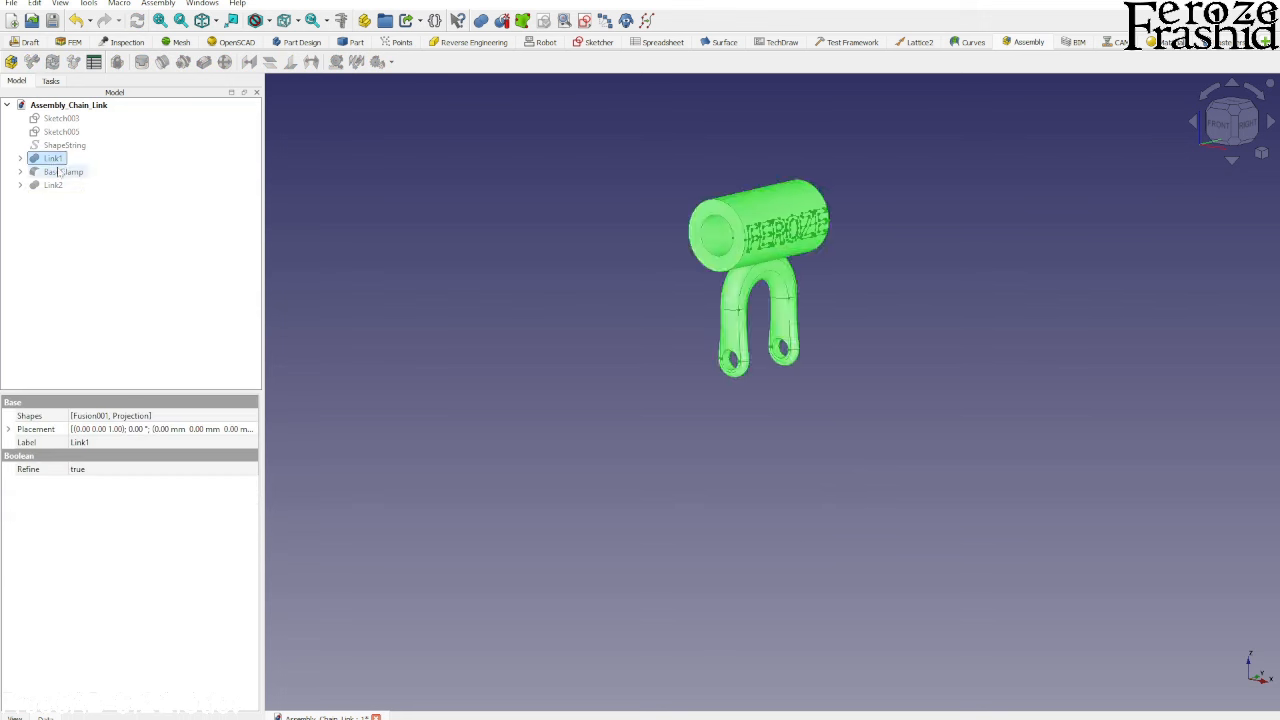
{"action": "left_click", "coordinate": [60, 172]}
{"action": "key", "text": "space"}
{"action": "left_click", "coordinate": [56, 186]}
{"action": "key", "text": "space"}
{"action": "left_click", "coordinate": [65, 235]}
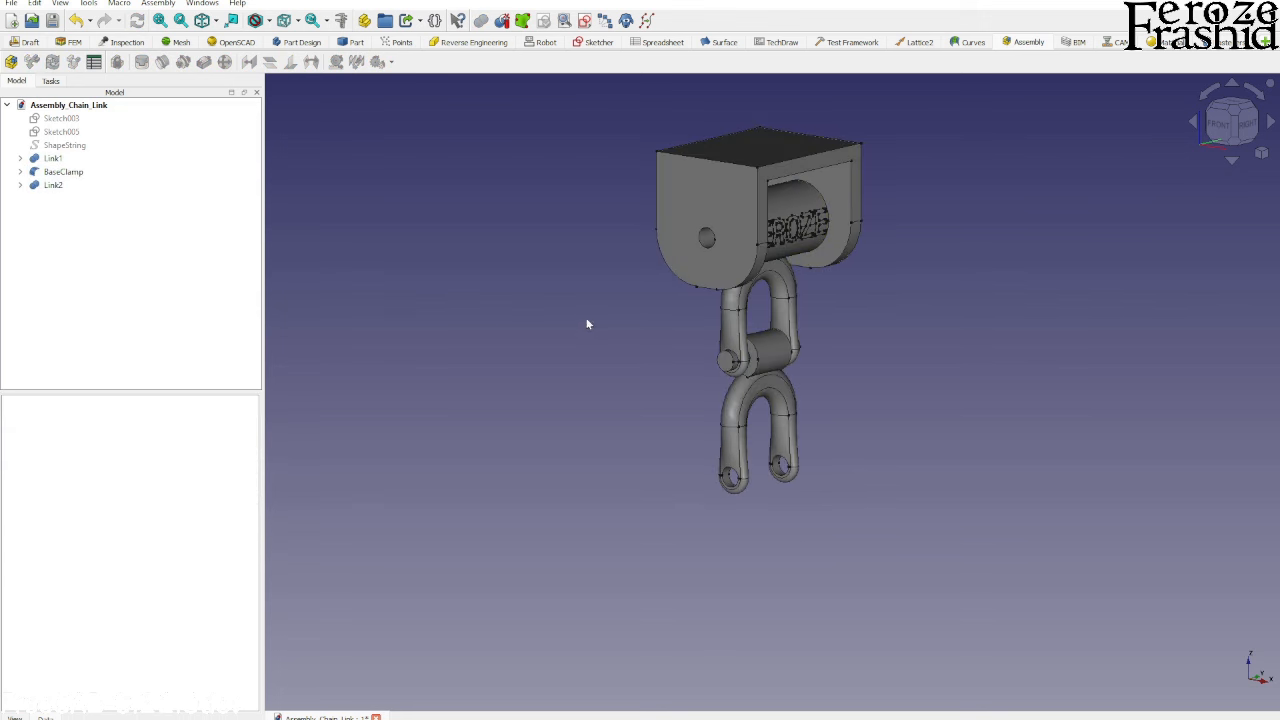
{"action": "scroll", "coordinate": [590, 328], "scroll_direction": "down", "scroll_amount": 1}
{"action": "middle_click_drag", "start_coordinate": [596, 334], "coordinate": [674, 400]}
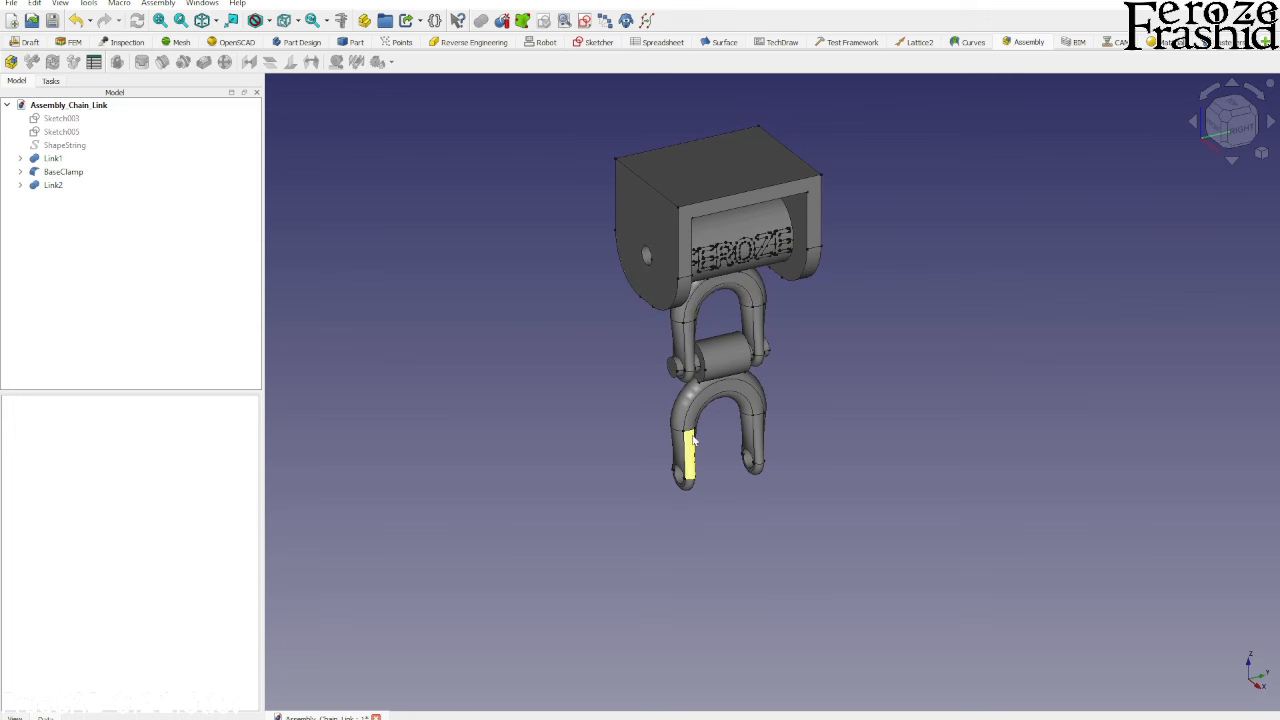
Hide Link2 and Link1 to isolate the BaseClamp part for inspection
{"action": "left_click", "coordinate": [692, 440]}
{"action": "key", "text": "space"}
{"action": "left_click", "coordinate": [690, 351]}
{"action": "key", "text": "space"}
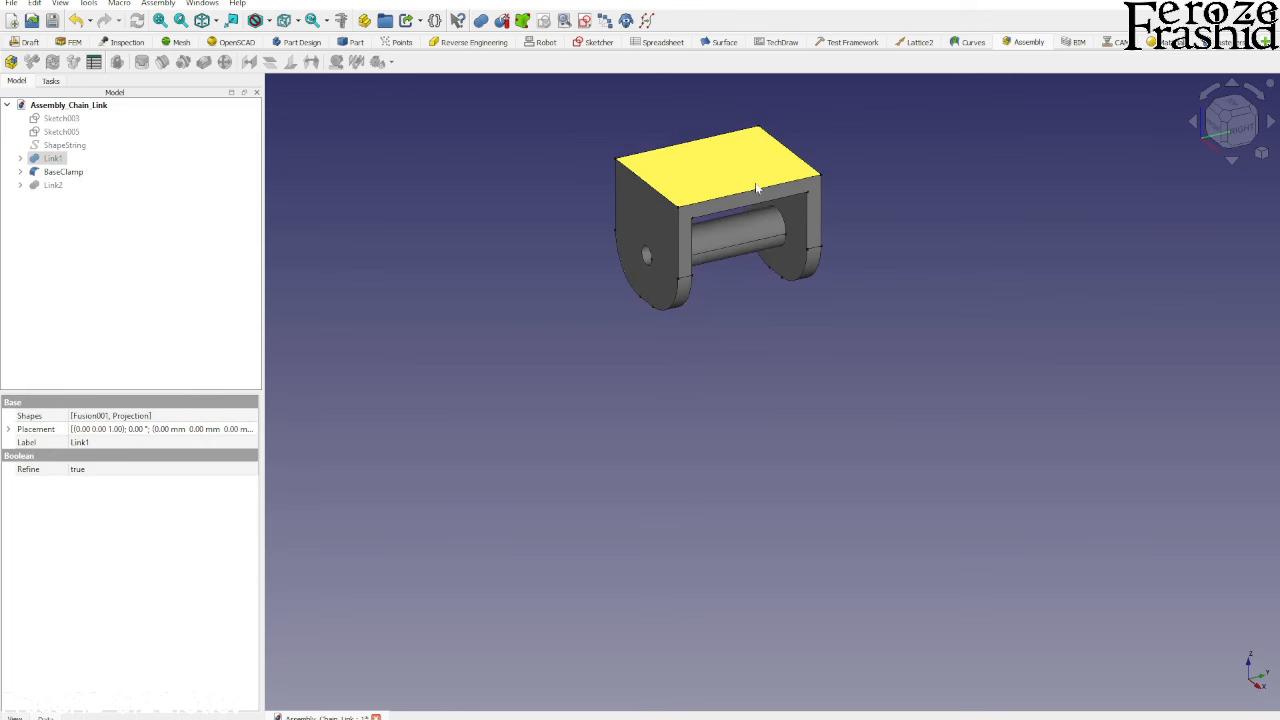
{"action": "middle_click_drag", "start_coordinate": [716, 156], "coordinate": [677, 129]}
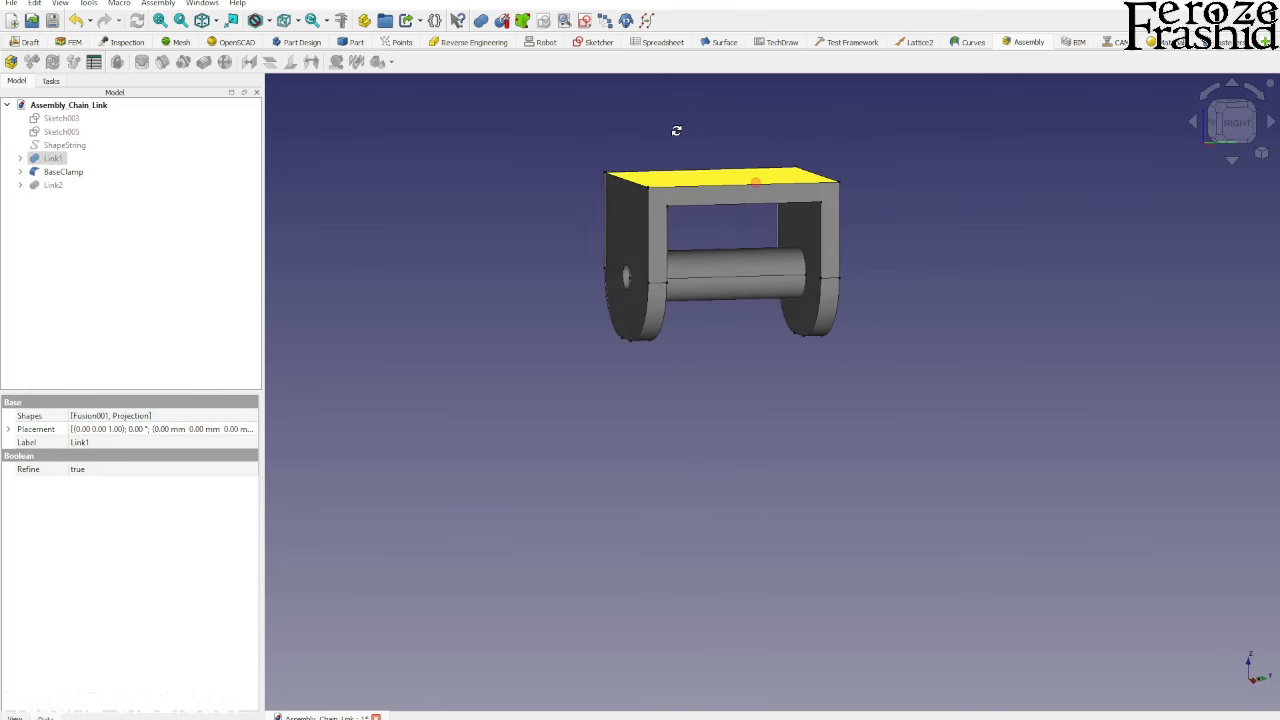
{"action": "left_click", "coordinate": [649, 206]}
Expand BaseClamp down to its sksClamp sketch and compare that sketch with the finished clamp body
{"action": "left_click", "coordinate": [20, 172]}
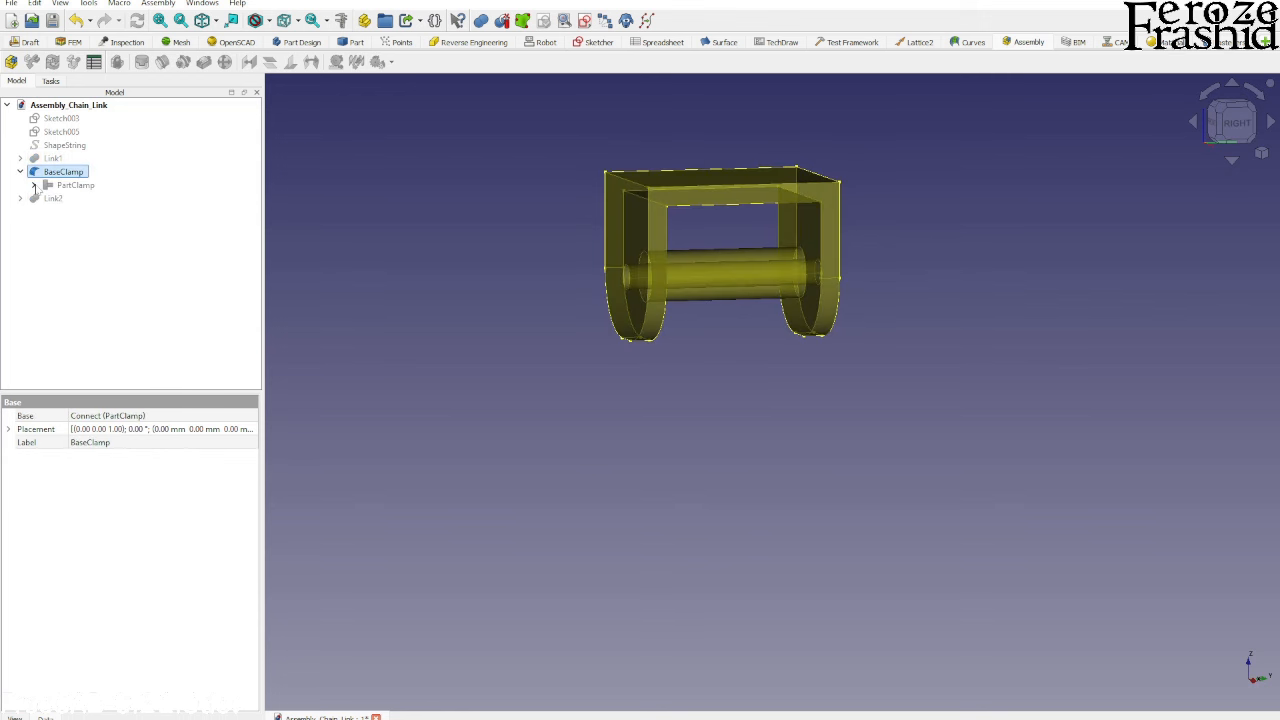
{"action": "left_click", "coordinate": [33, 185]}
{"action": "left_click", "coordinate": [46, 212]}
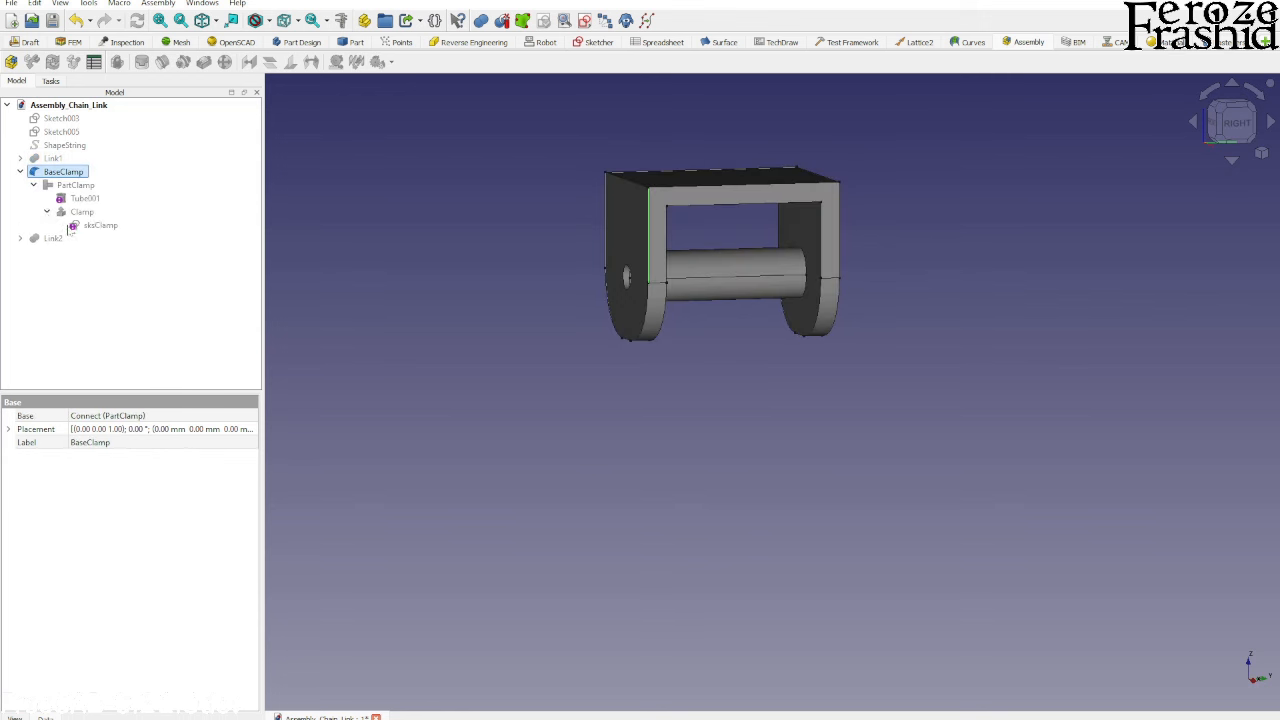
{"action": "left_click", "coordinate": [104, 226]}
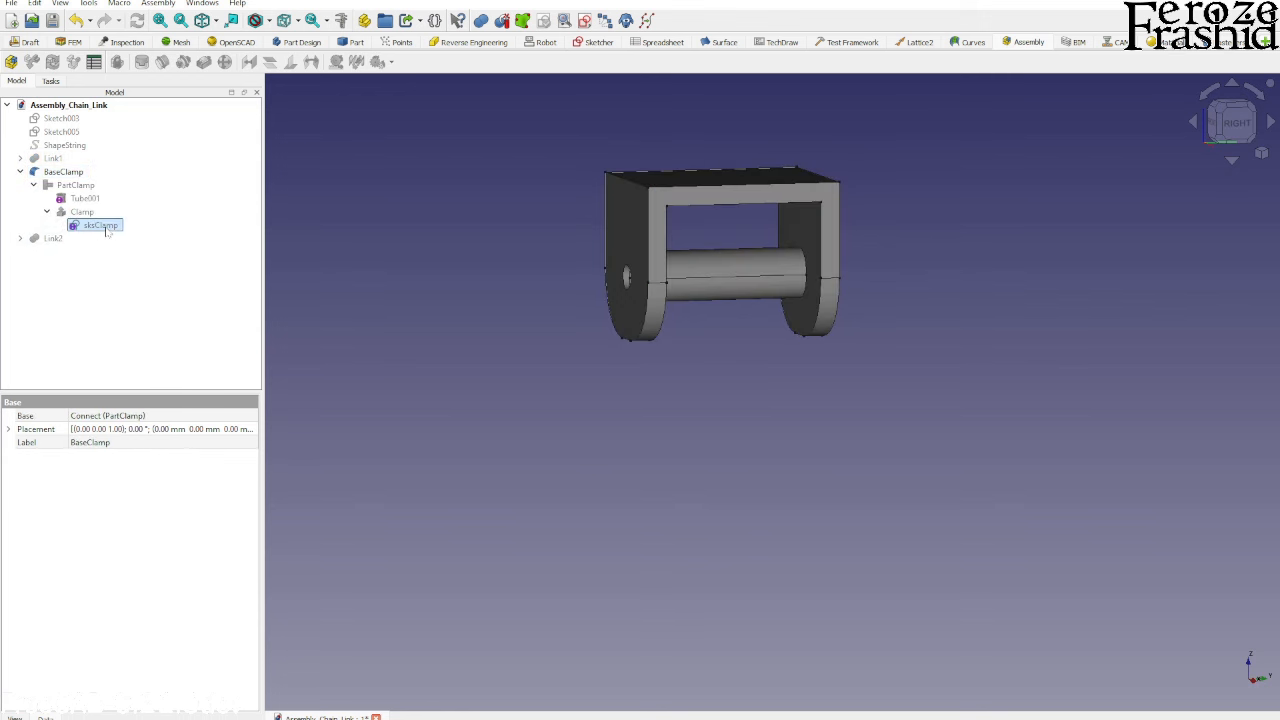
{"action": "left_click", "coordinate": [647, 232]}
{"action": "key", "text": "space"}
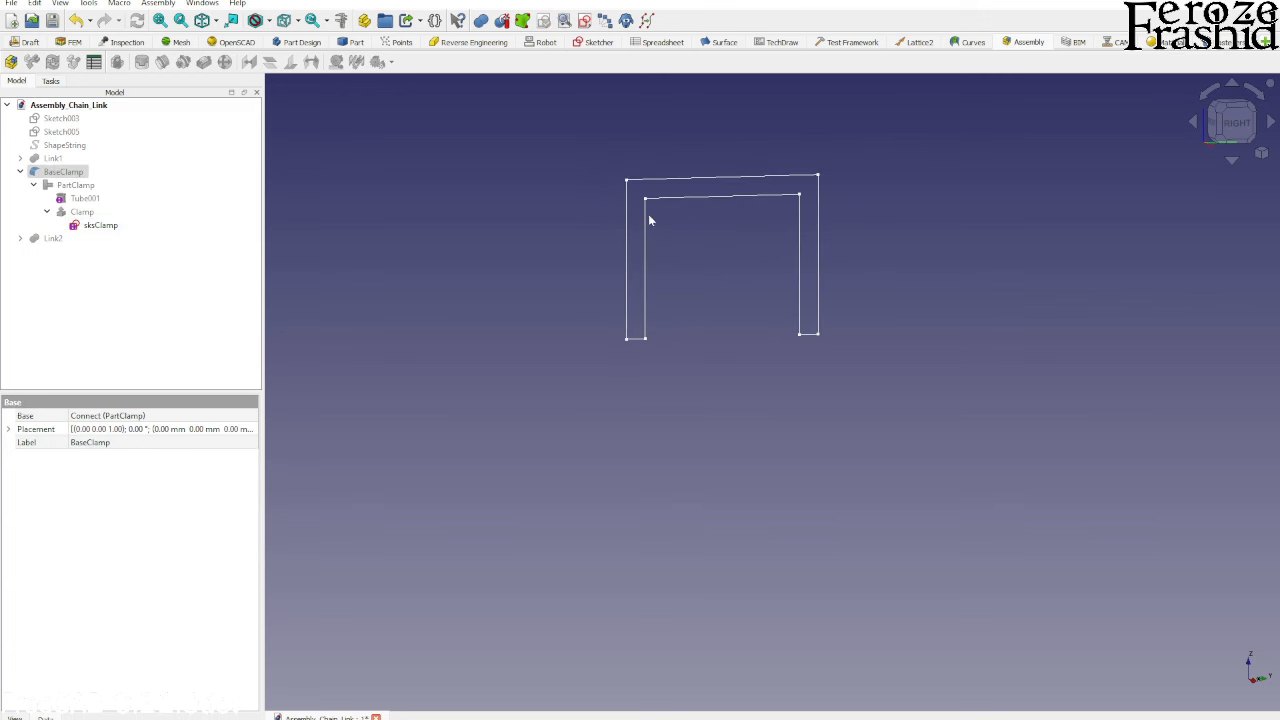
{"action": "key", "text": "space"}
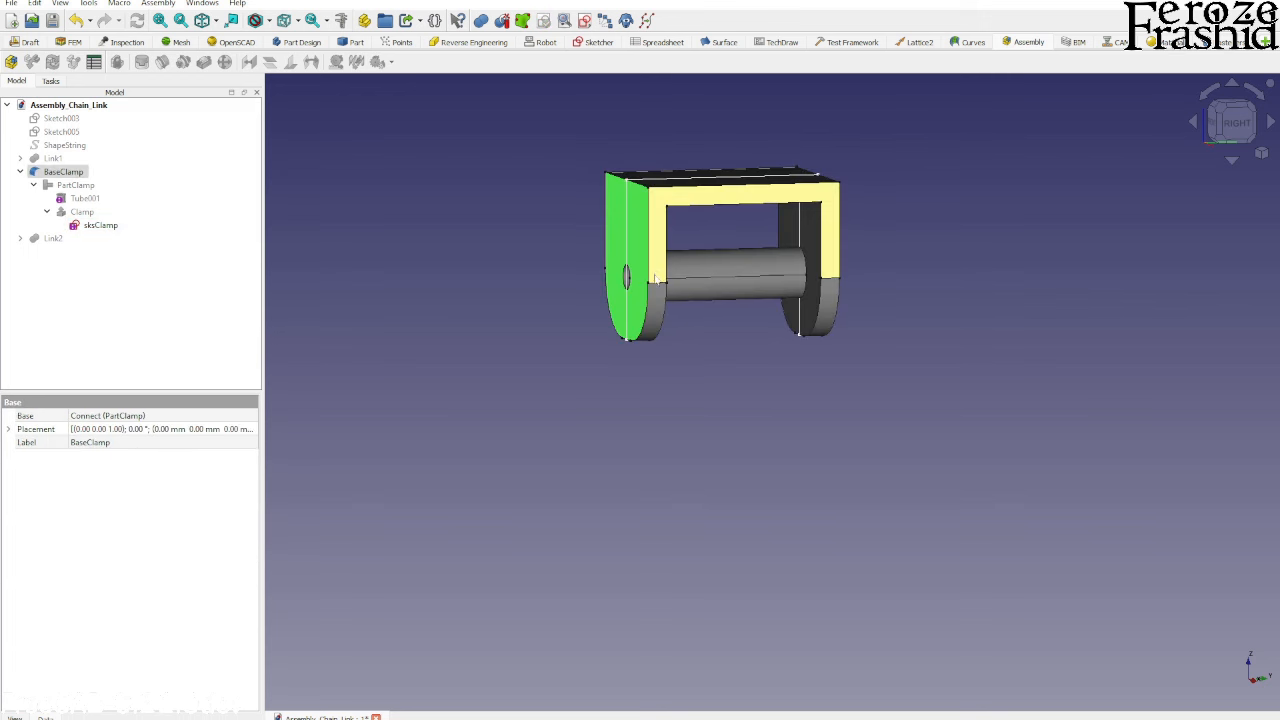
Review the Clamp extrusion of sksClamp, and inspect how PartClamp connects it with Tube001
{"action": "left_click", "coordinate": [102, 224]}
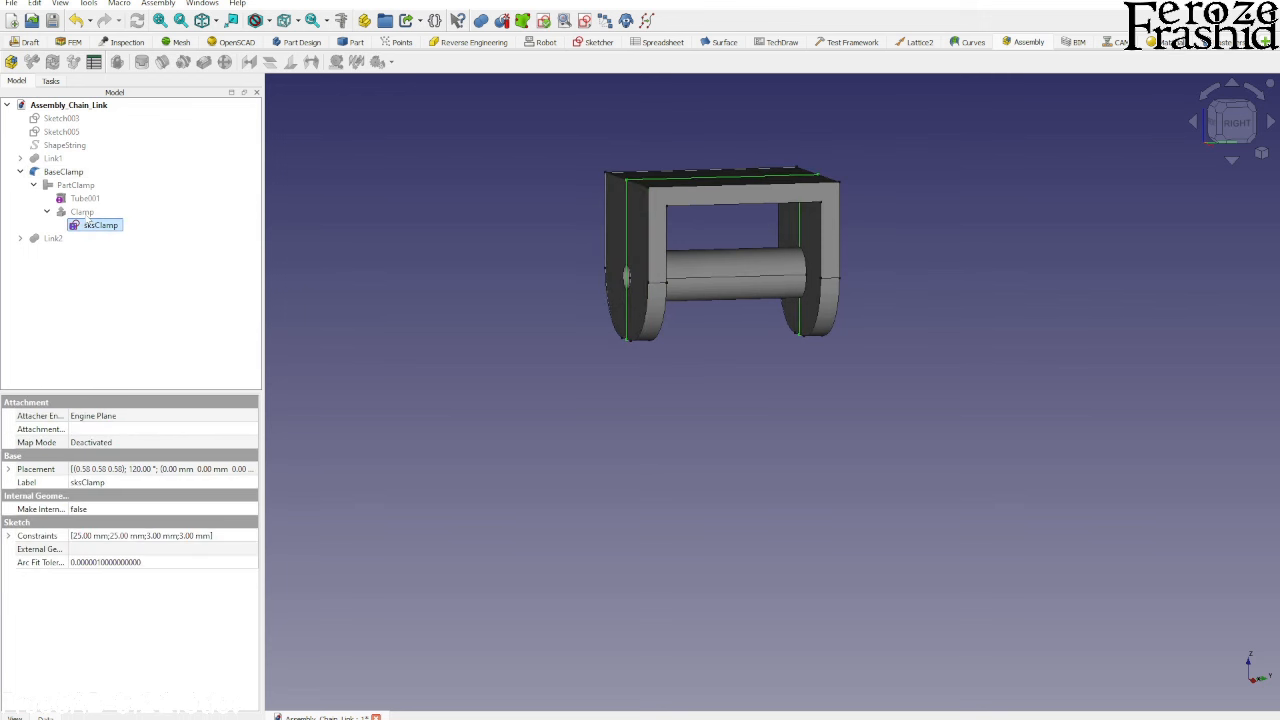
{"action": "left_click", "coordinate": [88, 212]}
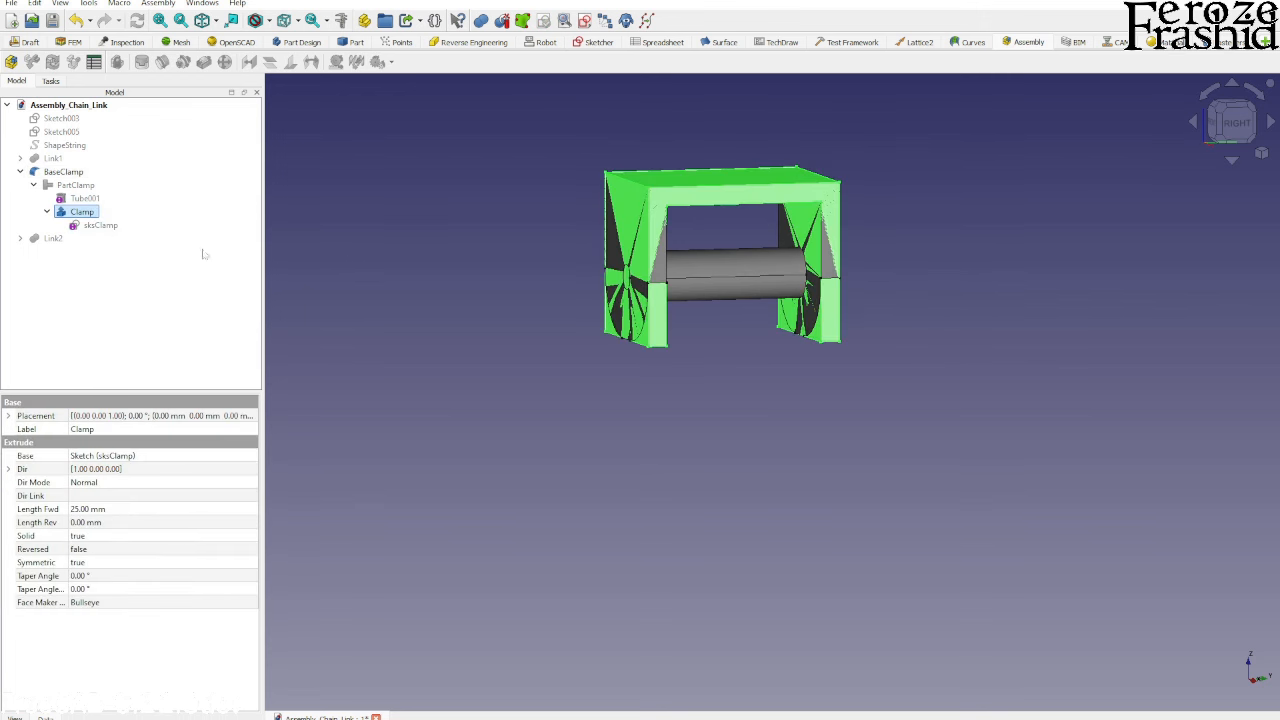
{"action": "left_click", "coordinate": [68, 173]}
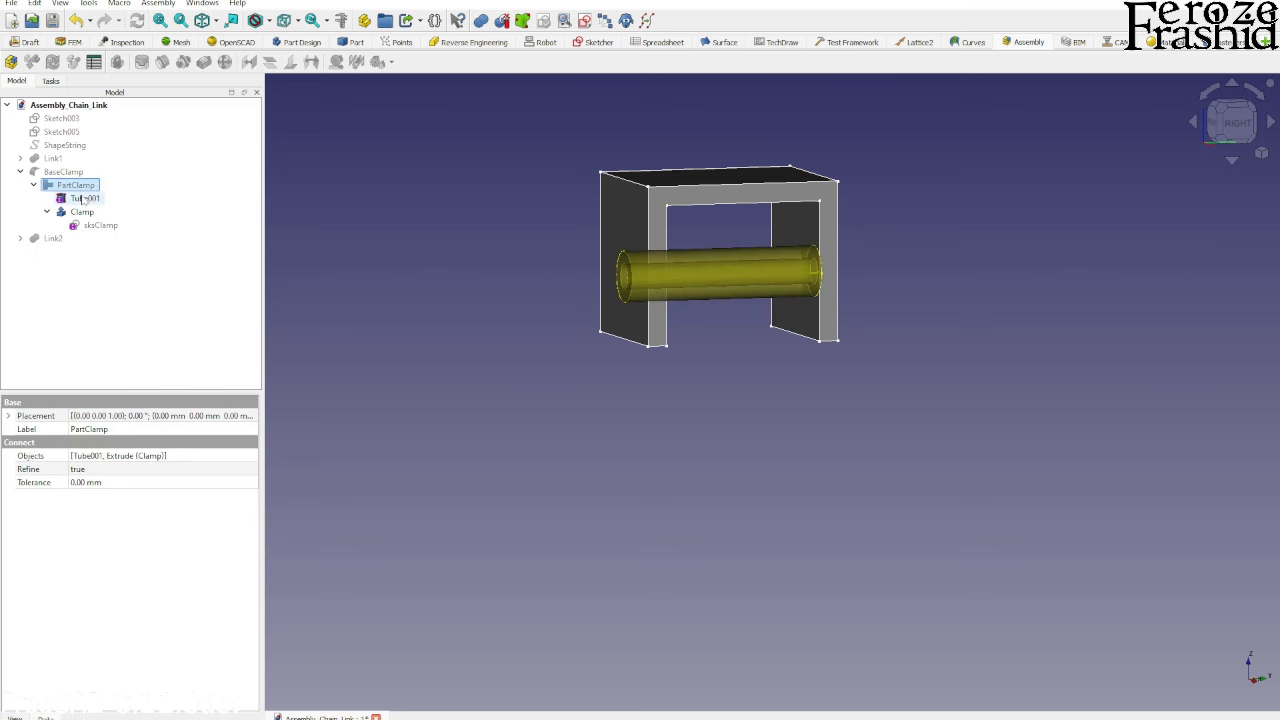
{"action": "left_click", "coordinate": [84, 199]}
{"action": "left_click", "coordinate": [82, 212]}
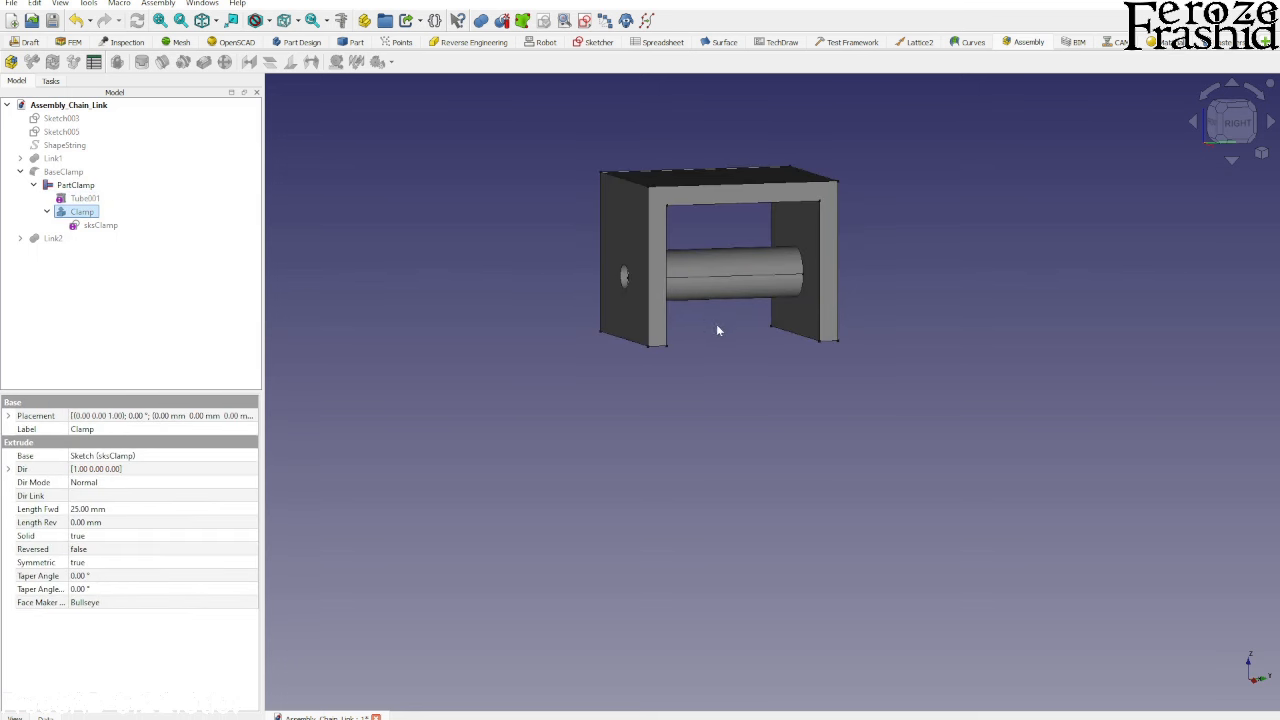
{"action": "middle_click_drag", "start_coordinate": [714, 290], "coordinate": [732, 210]}
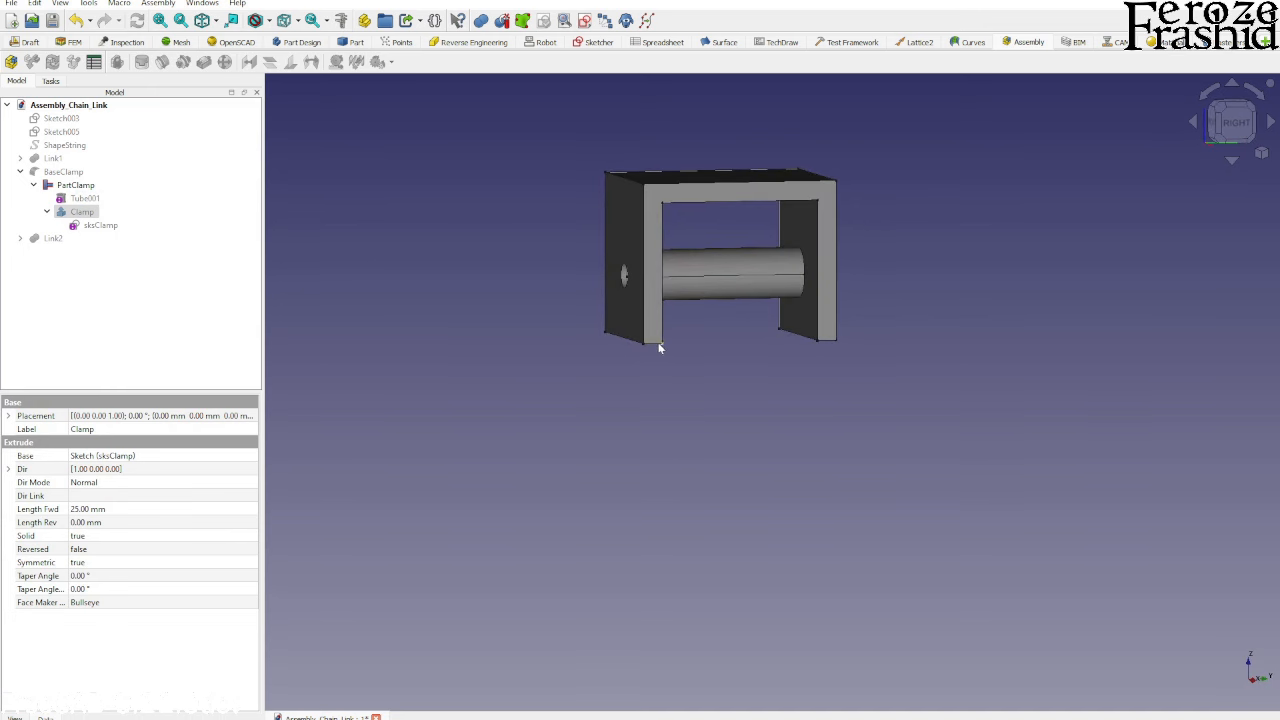
Hide PartClamp and display the finished BaseClamp with its rounded ends again
{"action": "left_click", "coordinate": [80, 186]}
{"action": "key", "text": "space"}
{"action": "left_click", "coordinate": [78, 173]}
{"action": "key", "text": "space"}
{"action": "left_click", "coordinate": [689, 382]}
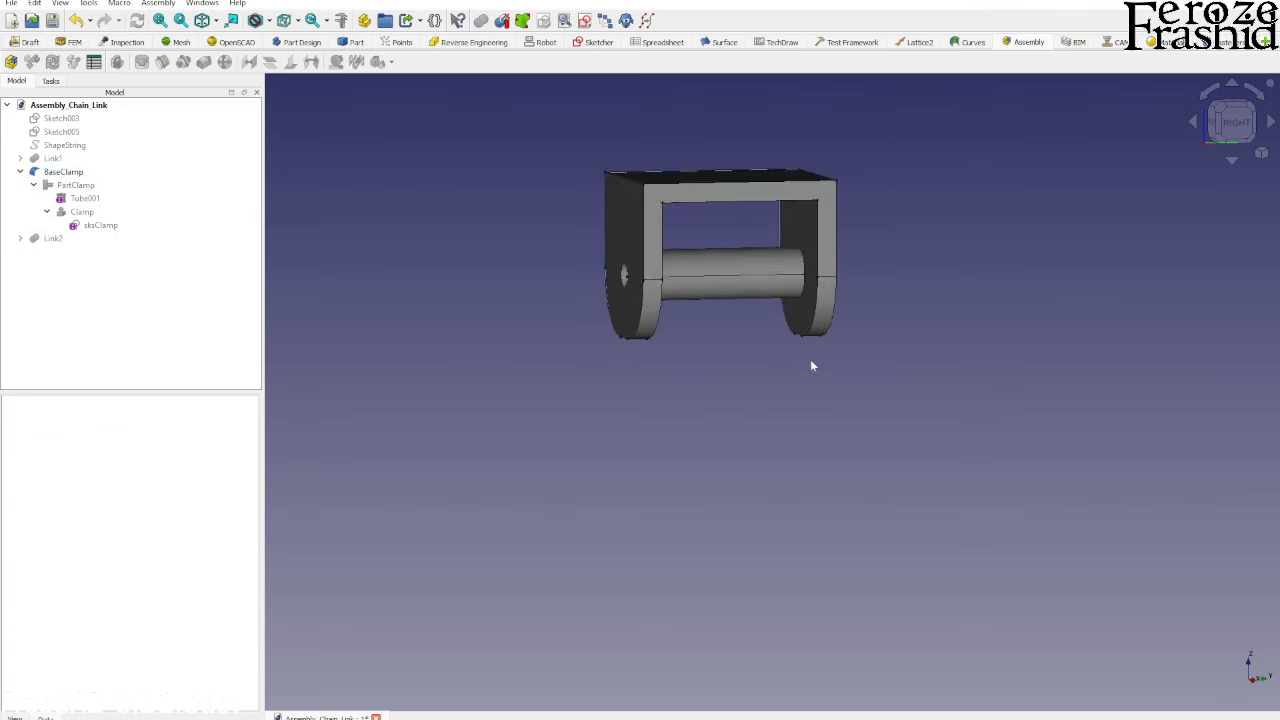
Hide BaseClamp and show Link1 on its own in the 3D view
{"action": "middle_click_drag", "start_coordinate": [811, 358], "coordinate": [872, 328]}
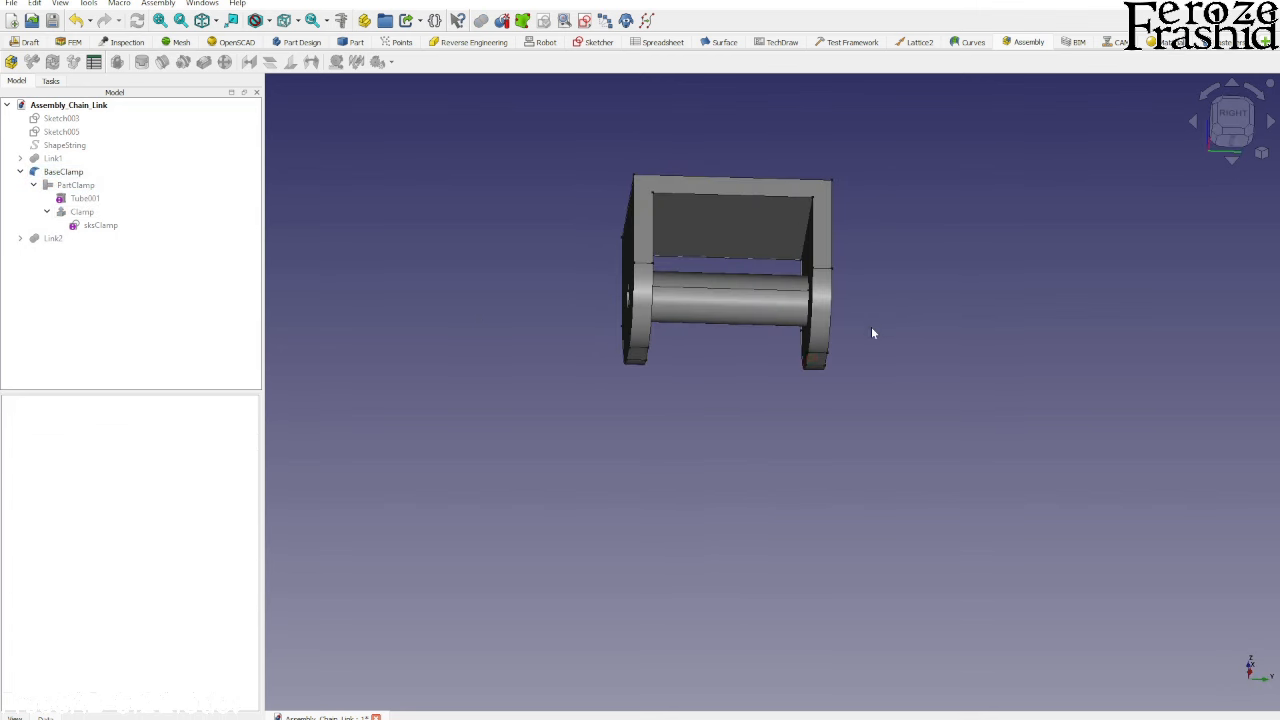
{"action": "scroll", "coordinate": [601, 525], "scroll_direction": "down", "scroll_amount": 1}
{"action": "middle_click_drag", "start_coordinate": [601, 525], "coordinate": [680, 500]}
{"action": "left_click", "coordinate": [64, 172]}
{"action": "key", "text": "space"}
{"action": "left_click", "coordinate": [54, 159]}
{"action": "key", "text": "space"}
{"action": "scroll", "coordinate": [678, 413], "scroll_direction": "up", "scroll_amount": 2}
{"action": "left_click", "coordinate": [649, 430]}
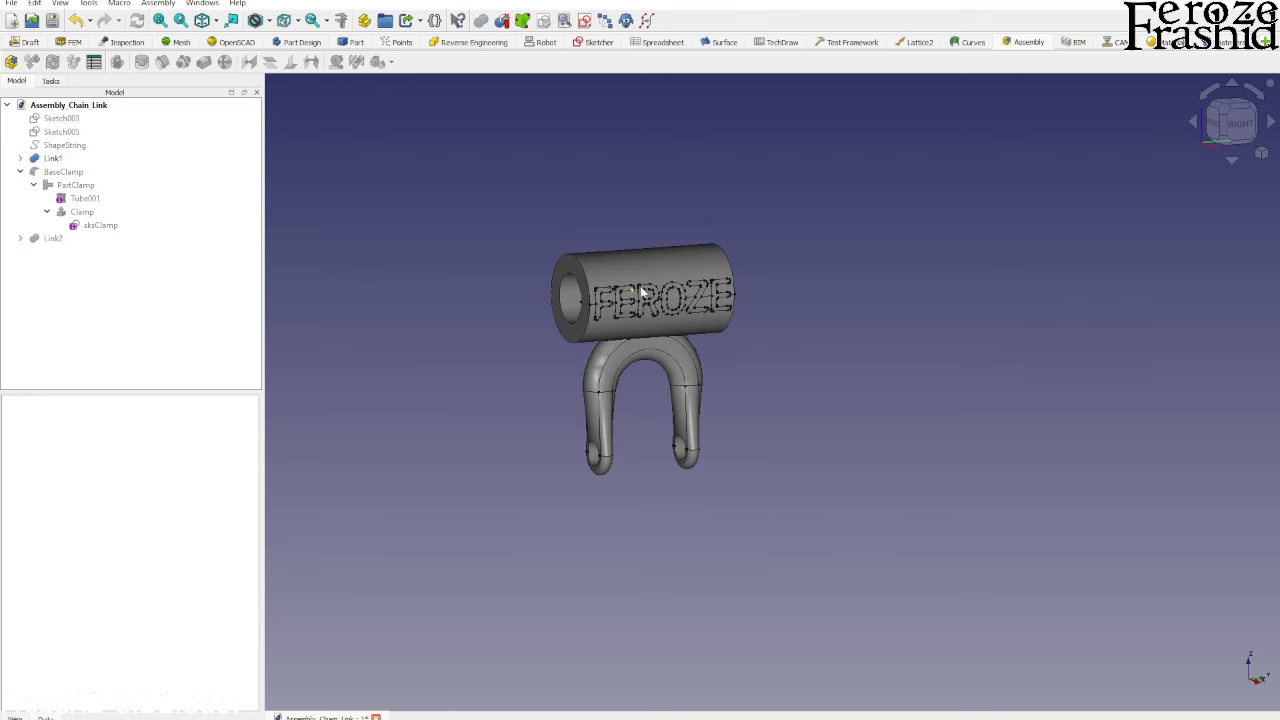
Expand Link1's construction history through Fusion001 and Cut to the components of Fusion
{"action": "left_click", "coordinate": [53, 158]}
{"action": "left_click", "coordinate": [20, 158]}
{"action": "left_click", "coordinate": [33, 172]}
{"action": "left_click", "coordinate": [47, 198]}
{"action": "left_click", "coordinate": [60, 212]}
{"action": "left_click", "coordinate": [95, 212]}
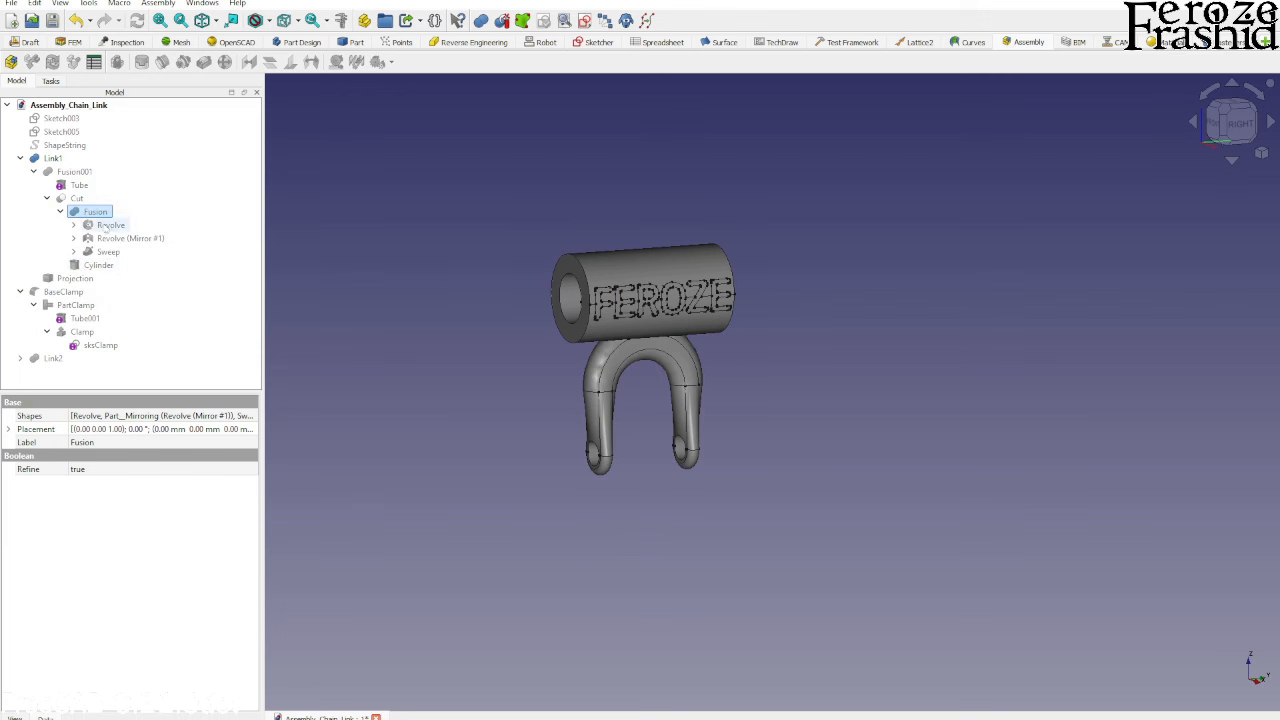
Hide Link1 and display only its Fusion body to examine the U-shaped part up close
{"action": "left_click", "coordinate": [52, 158]}
{"action": "key", "text": "space"}
{"action": "left_click", "coordinate": [90, 212]}
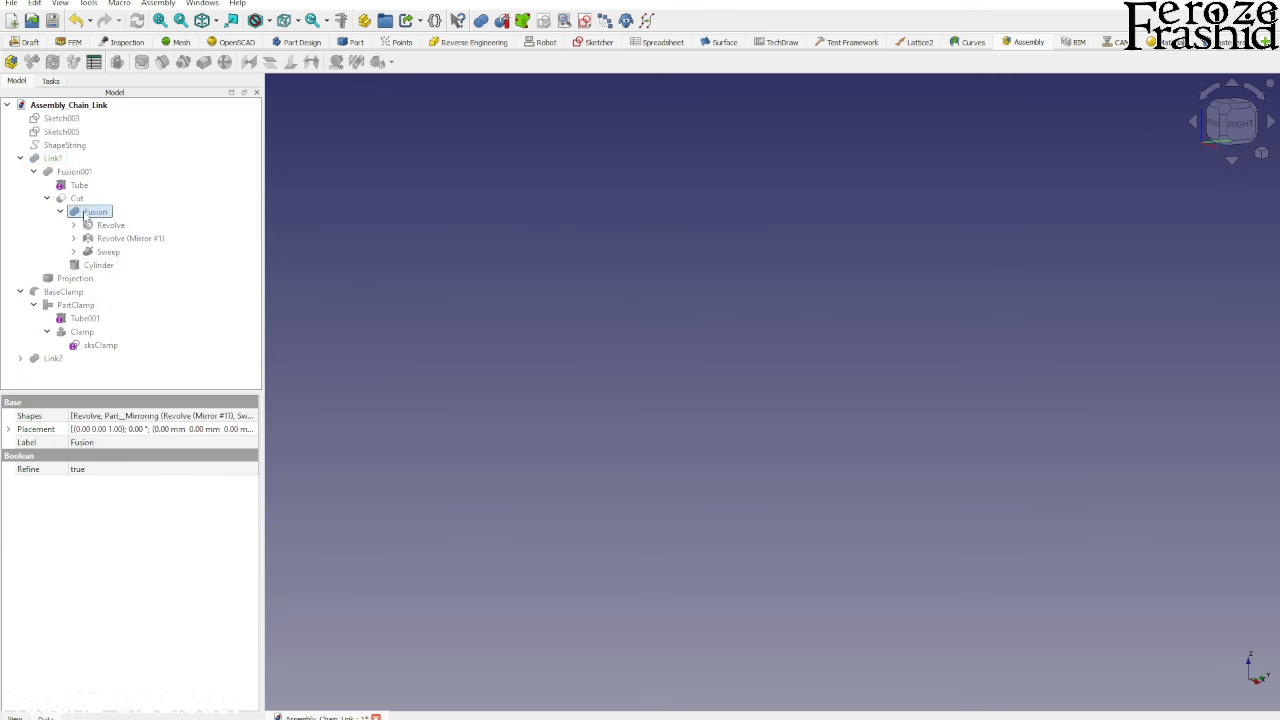
{"action": "key", "text": "space"}
{"action": "left_click", "coordinate": [574, 409]}
{"action": "scroll", "coordinate": [574, 409], "scroll_direction": "up", "scroll_amount": 4}
{"action": "middle_click_drag", "start_coordinate": [574, 409], "coordinate": [655, 395]}
Examine the Revolve's source sketch and display the Sweep solid built from Sketch006, Sketch004 and Sketch002 along Sketch001
{"action": "left_click", "coordinate": [74, 226]}
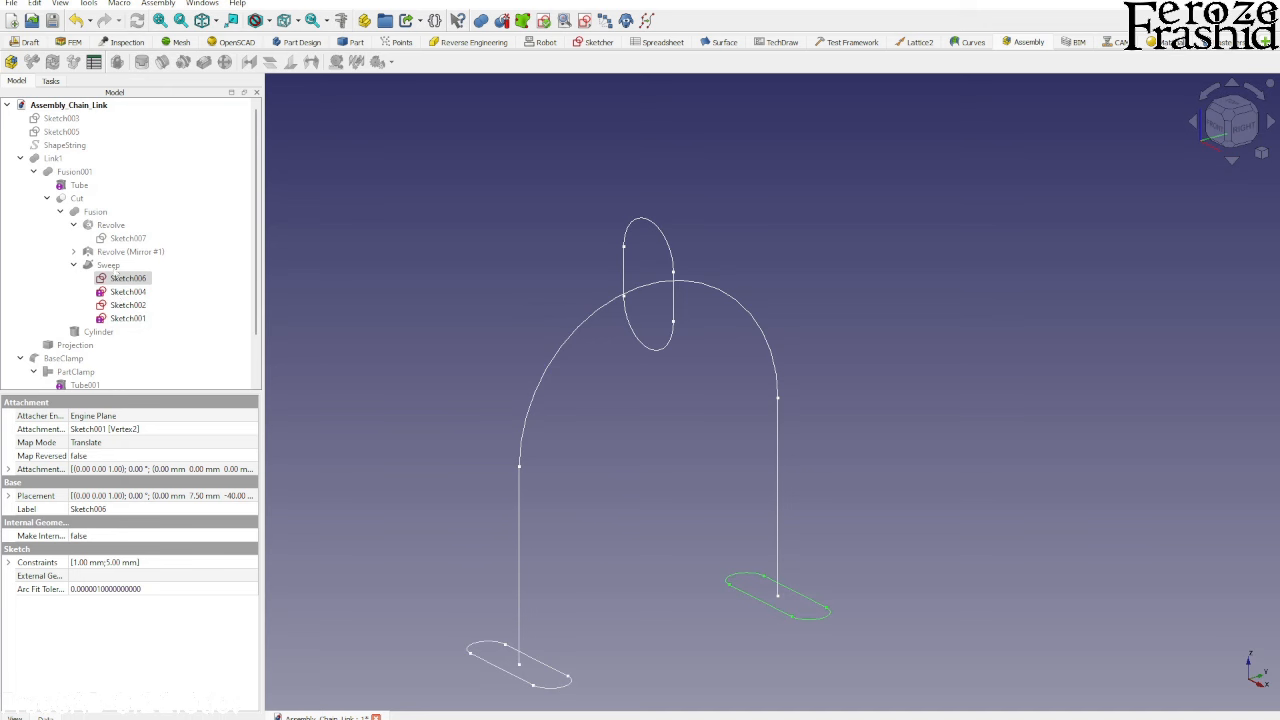
{"action": "left_click", "coordinate": [112, 267]}
{"action": "key", "text": "space"}
{"action": "scroll", "coordinate": [563, 337], "scroll_direction": "down", "scroll_amount": 3}
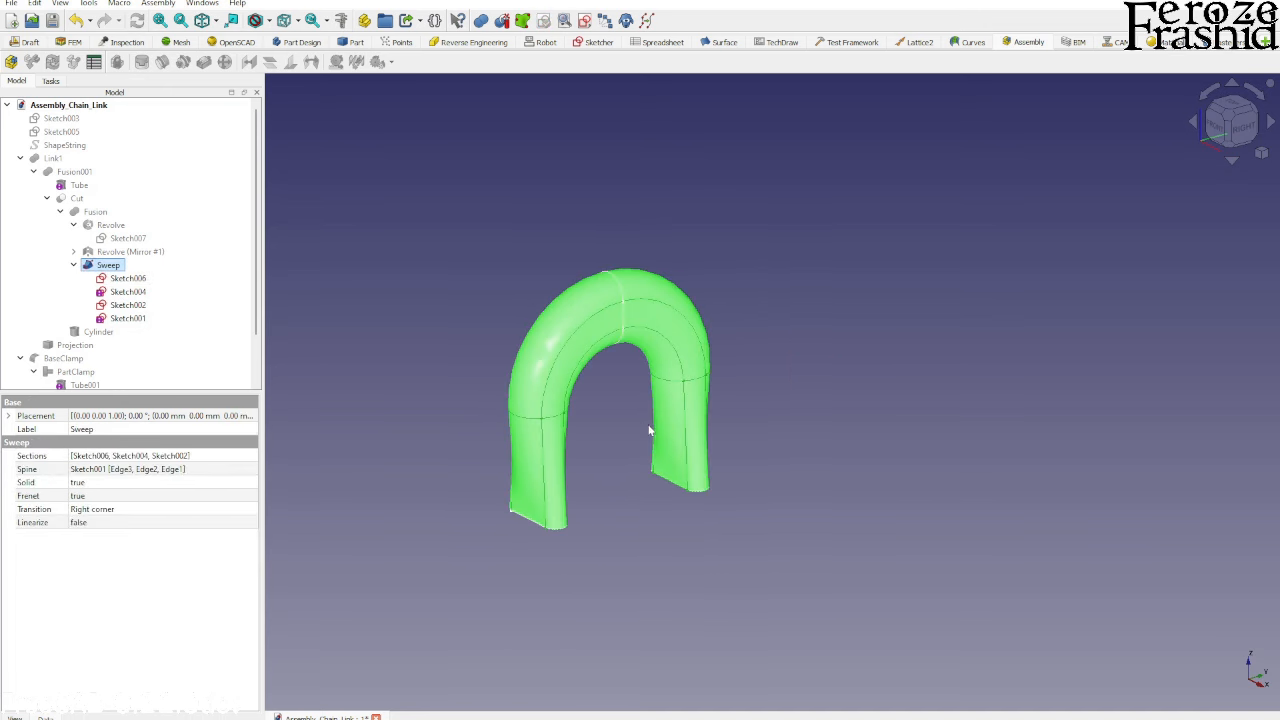
Examine the Sweep's end faces from below and hide its source sketches Sketch006, Sketch004, Sketch002 and Sketch001
{"action": "middle_click_drag", "start_coordinate": [649, 431], "coordinate": [571, 280]}
{"action": "scroll", "coordinate": [571, 280], "scroll_direction": "down", "scroll_amount": 3}
{"action": "left_click", "coordinate": [645, 461]}
{"action": "scroll", "coordinate": [645, 461], "scroll_direction": "up", "scroll_amount": 3}
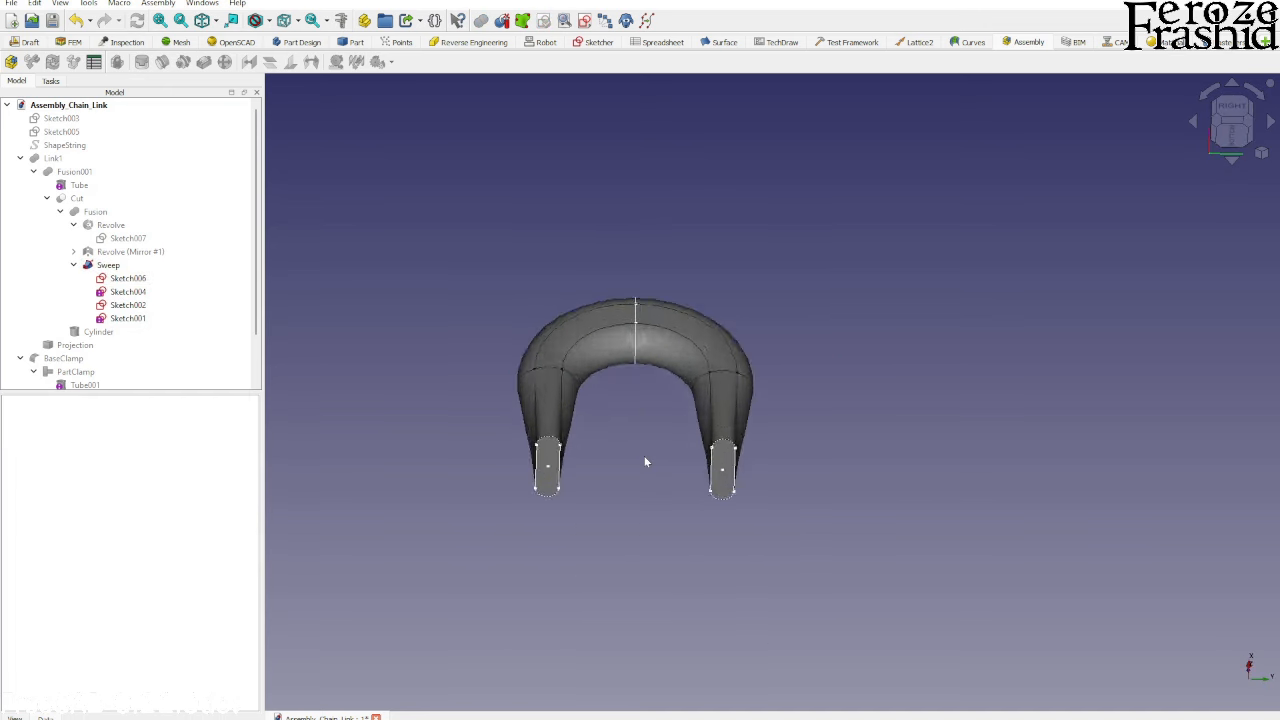
{"action": "middle_click_drag", "start_coordinate": [645, 461], "coordinate": [531, 544]}
{"action": "left_click", "coordinate": [128, 278]}
{"action": "left_click", "coordinate": [128, 318], "text": "shift"}
{"action": "key", "text": "space"}
Display Sketch007 on its own to examine the round-ended profile and its straight edge, and hide it again
{"action": "left_click", "coordinate": [128, 238]}
{"action": "key", "text": "space"}
{"action": "scroll", "coordinate": [560, 480], "scroll_direction": "up", "scroll_amount": 5}
{"action": "left_click", "coordinate": [620, 490]}
{"action": "key", "text": "space"}
{"action": "left_click", "coordinate": [604, 464]}
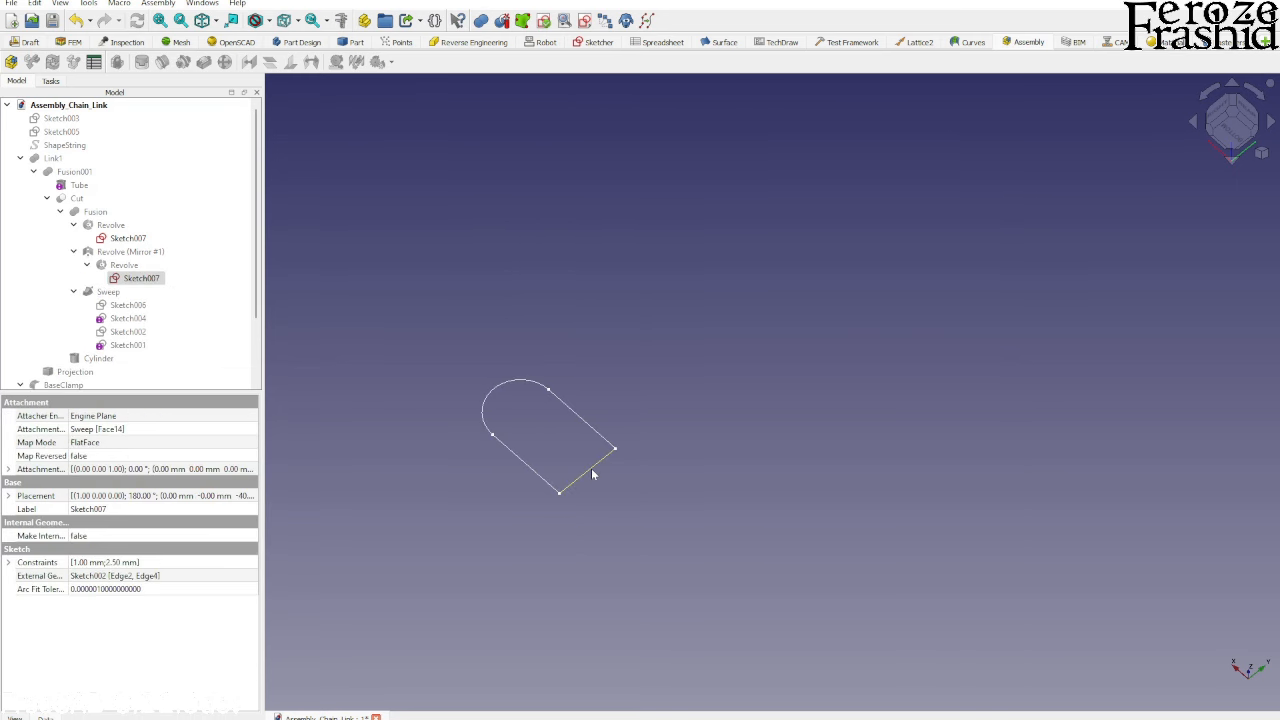
{"action": "key", "text": "space"}
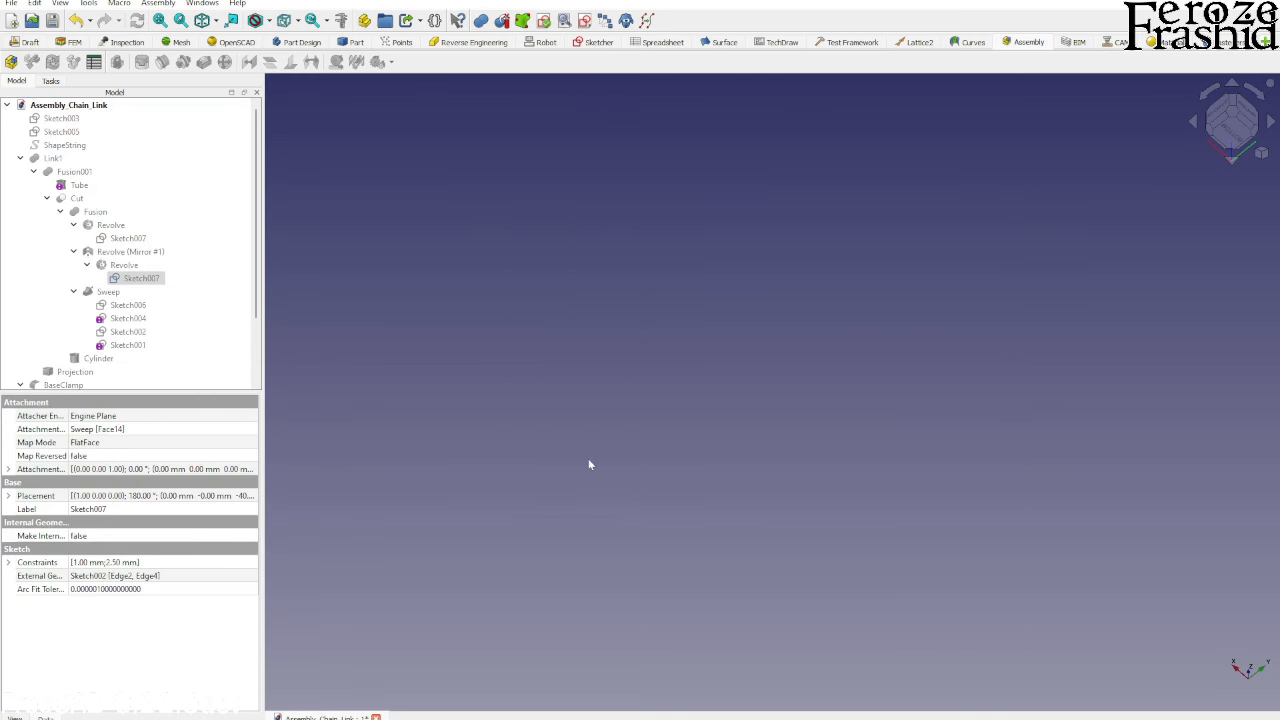
Display the Revolve solid and its mirrored copy, Revolve (Mirror #1), to review the rounded leg ends
{"action": "left_click", "coordinate": [120, 265]}
{"action": "key", "text": "space"}
{"action": "left_click", "coordinate": [780, 400]}
{"action": "middle_click_drag", "start_coordinate": [740, 400], "coordinate": [740, 480]}
{"action": "left_click", "coordinate": [120, 267]}
{"action": "left_click", "coordinate": [118, 255]}
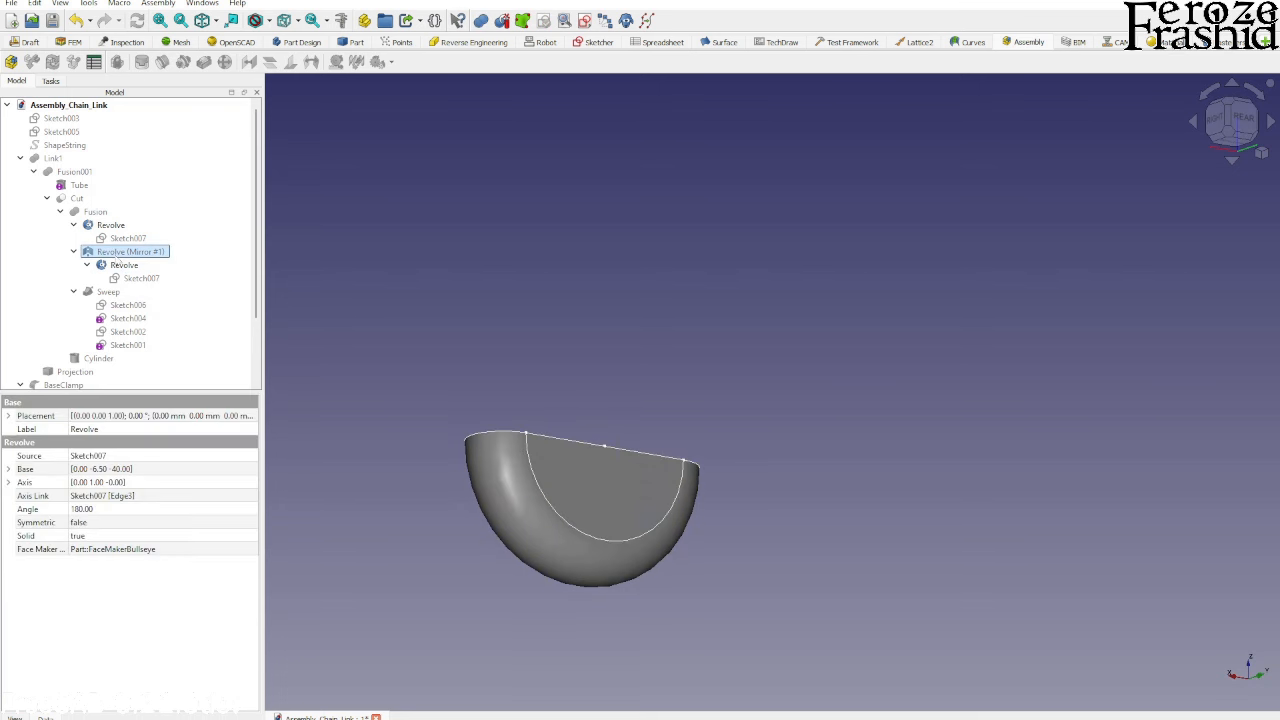
{"action": "key", "text": "space"}
{"action": "scroll", "coordinate": [563, 460], "scroll_direction": "down", "scroll_amount": 2}
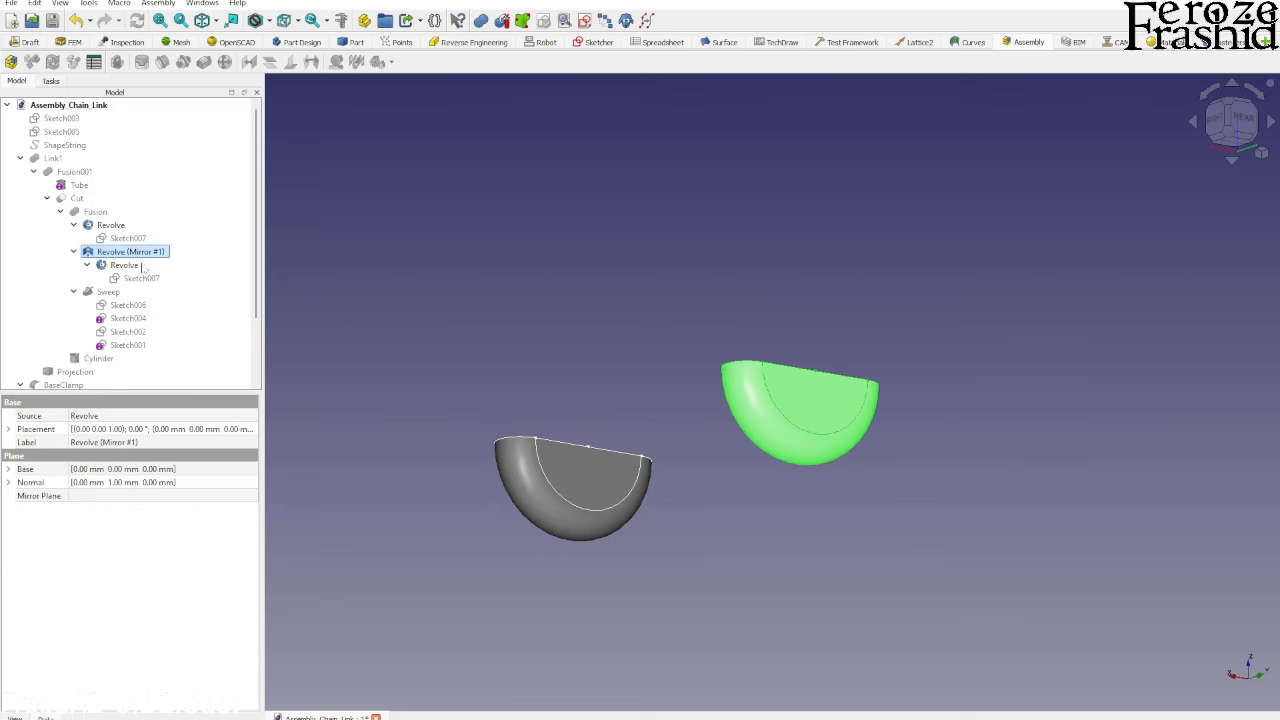
Display the Sweep and the Cut together with the two revolved ends
{"action": "left_click", "coordinate": [108, 292]}
{"action": "key", "text": "space"}
{"action": "left_click", "coordinate": [77, 199]}
{"action": "key", "text": "space"}
{"action": "middle_click_drag", "start_coordinate": [640, 400], "coordinate": [690, 380]}
Hide Revolve, Revolve (Mirror #1) and Sweep to examine the holes of the Cut body on its own
{"action": "left_click", "coordinate": [117, 227]}
{"action": "key", "text": "space"}
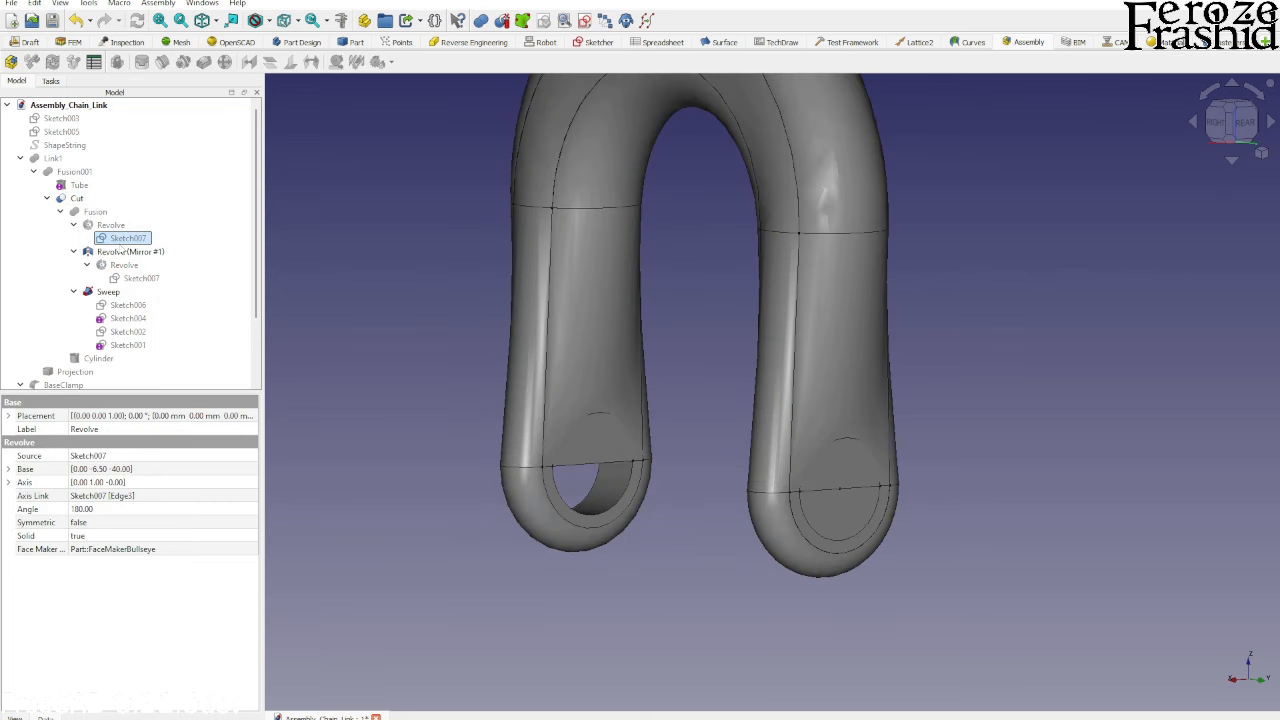
{"action": "left_click", "coordinate": [125, 252]}
{"action": "key", "text": "space"}
{"action": "left_click", "coordinate": [430, 396]}
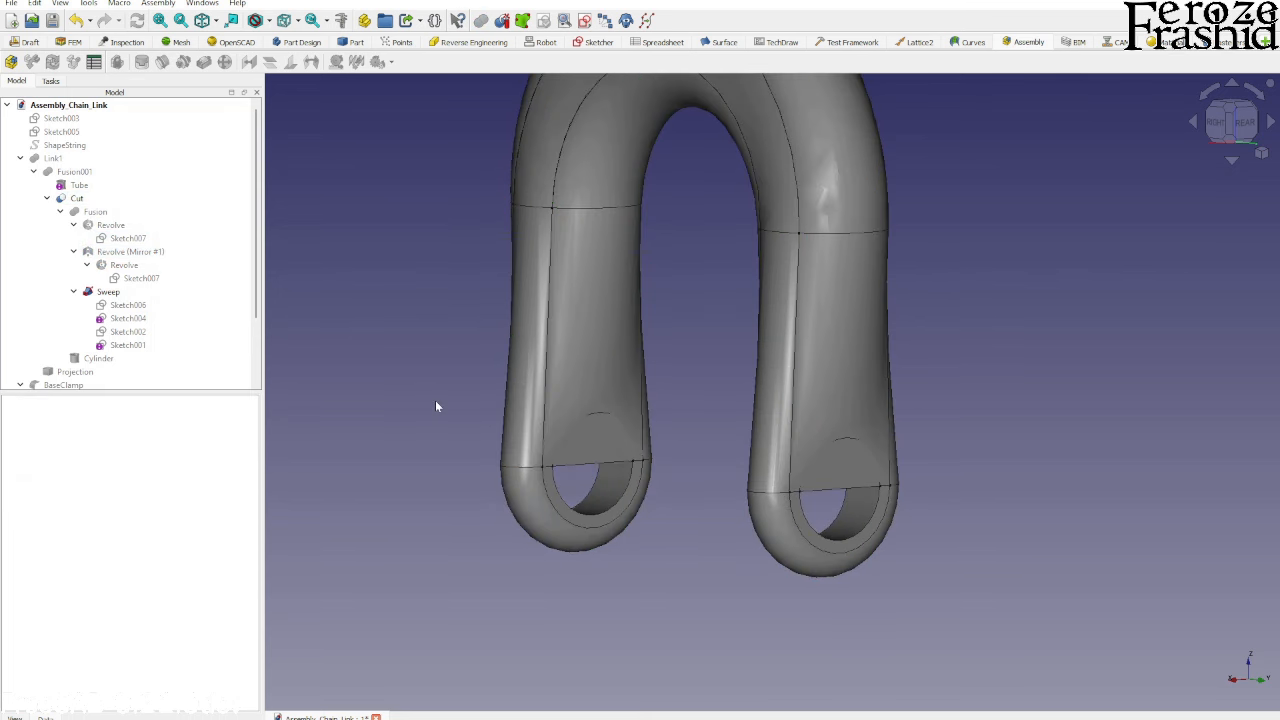
{"action": "left_click", "coordinate": [606, 457]}
{"action": "key", "text": "space"}
{"action": "middle_click_drag", "start_coordinate": [606, 457], "coordinate": [712, 330]}
{"action": "scroll", "coordinate": [573, 463], "scroll_direction": "down", "scroll_amount": 3}
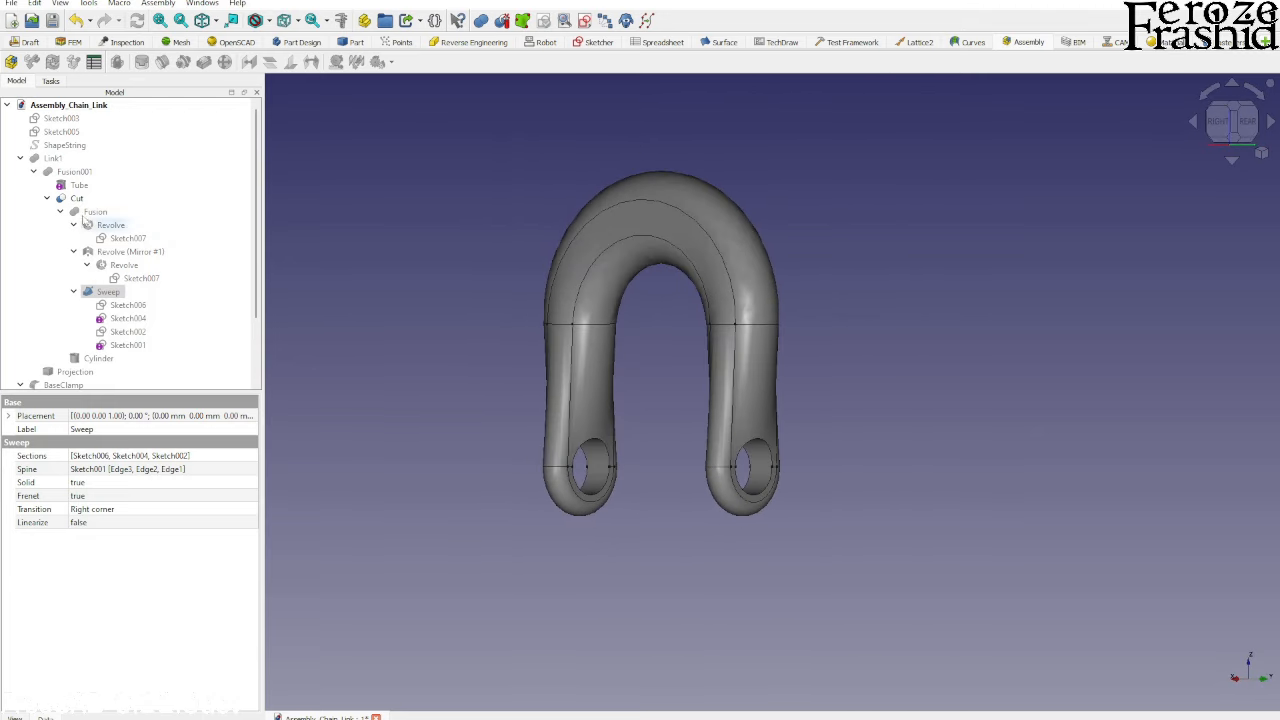
Display the Tube above the Cut body, and replace both with the combined Fusion001
{"action": "left_click", "coordinate": [79, 185]}
{"action": "key", "text": "space"}
{"action": "scroll", "coordinate": [515, 598], "scroll_direction": "down", "scroll_amount": 3}
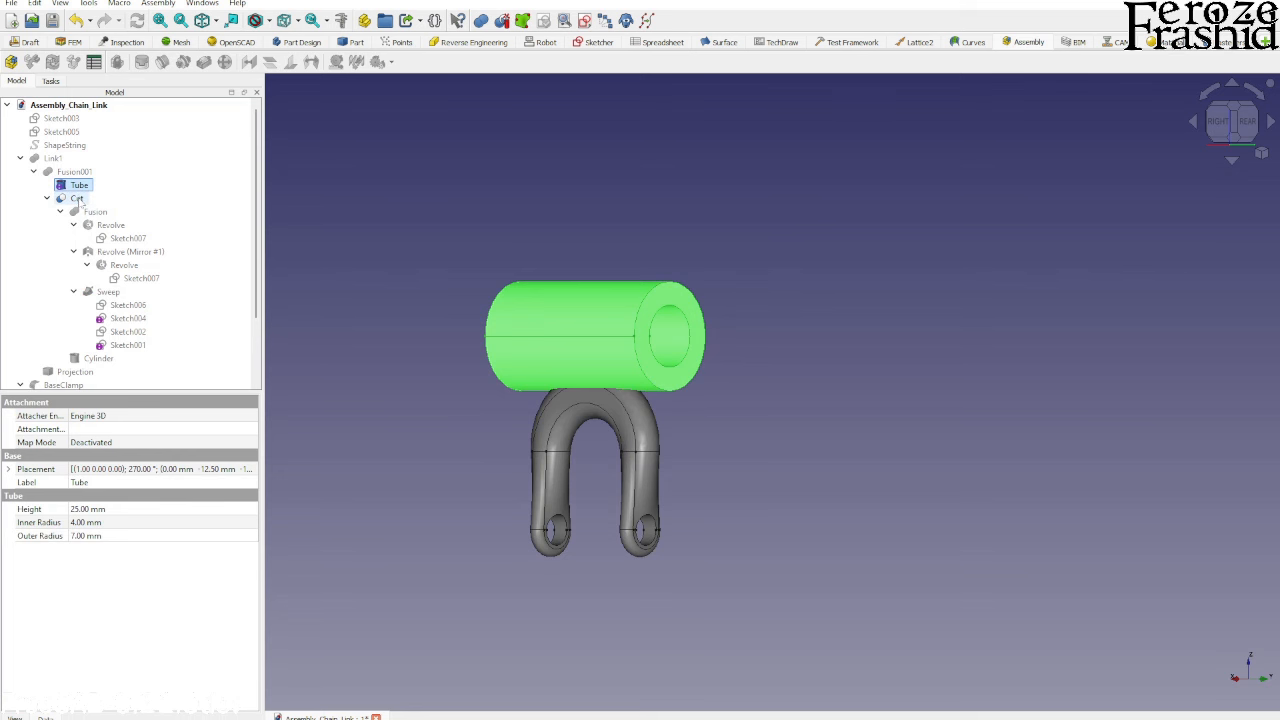
{"action": "left_click", "coordinate": [78, 199], "text": "ctrl"}
{"action": "key", "text": "space"}
{"action": "left_click", "coordinate": [72, 172]}
{"action": "key", "text": "space"}
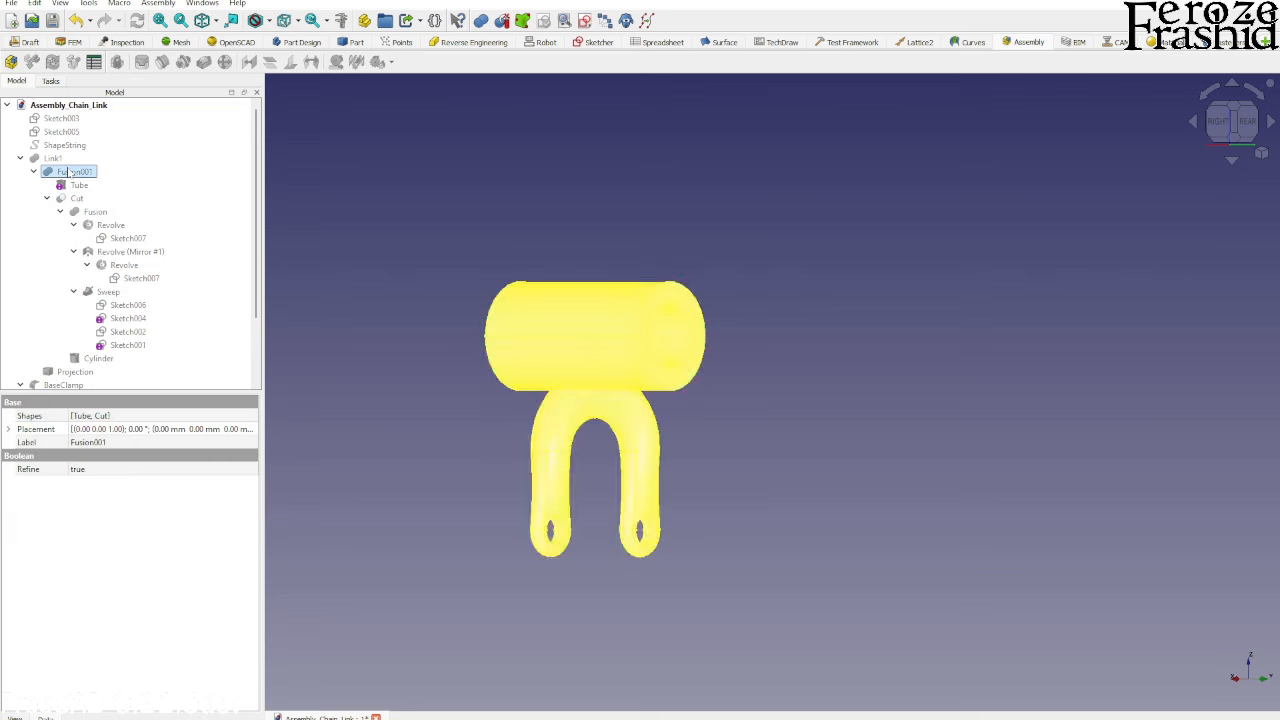
{"action": "left_click", "coordinate": [354, 309]}
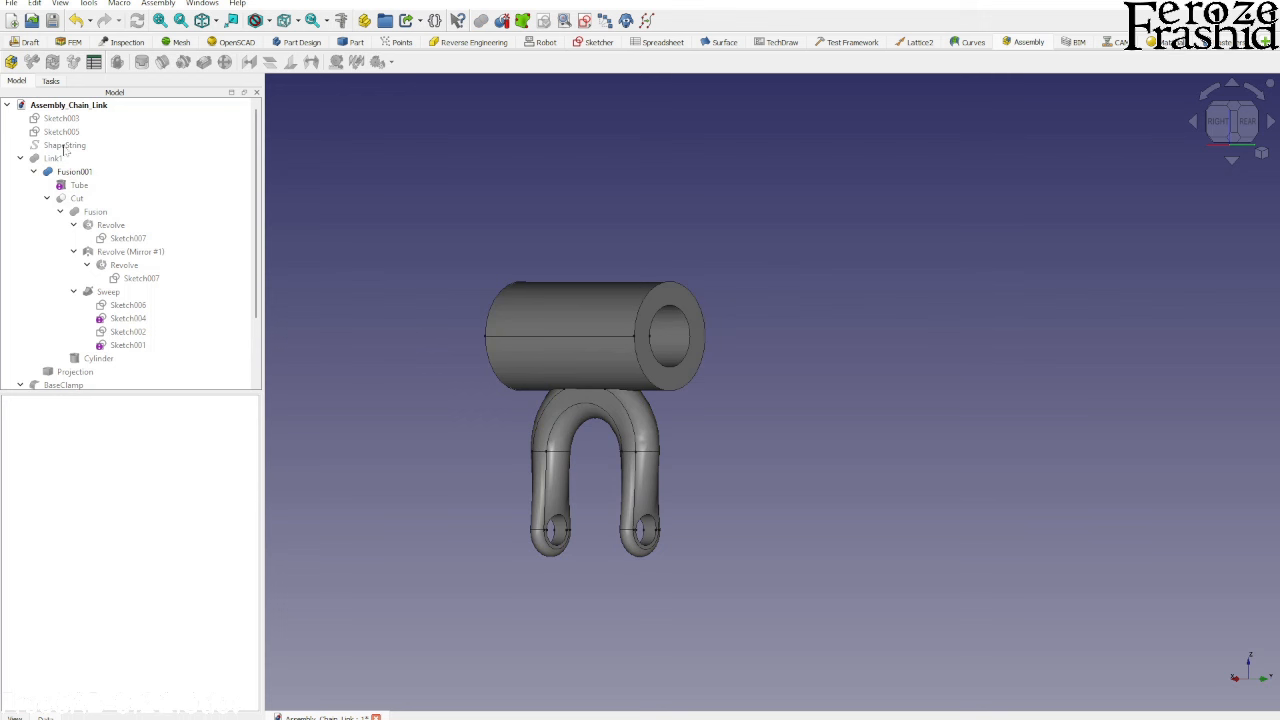
Display the ShapeString text in front of the tube and switch to the Part workbench to review the surface projection tool
{"action": "left_click", "coordinate": [65, 147]}
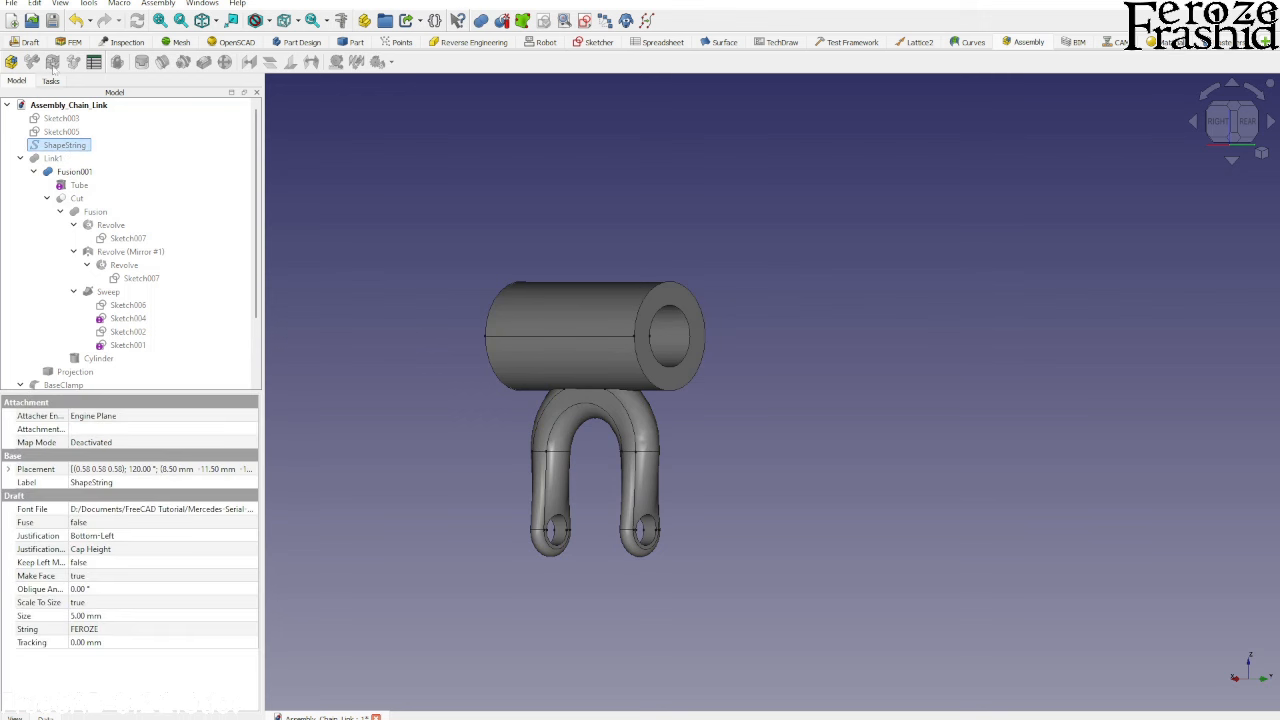
{"action": "key", "text": "space"}
{"action": "middle_click_drag", "start_coordinate": [528, 368], "coordinate": [369, 420]}
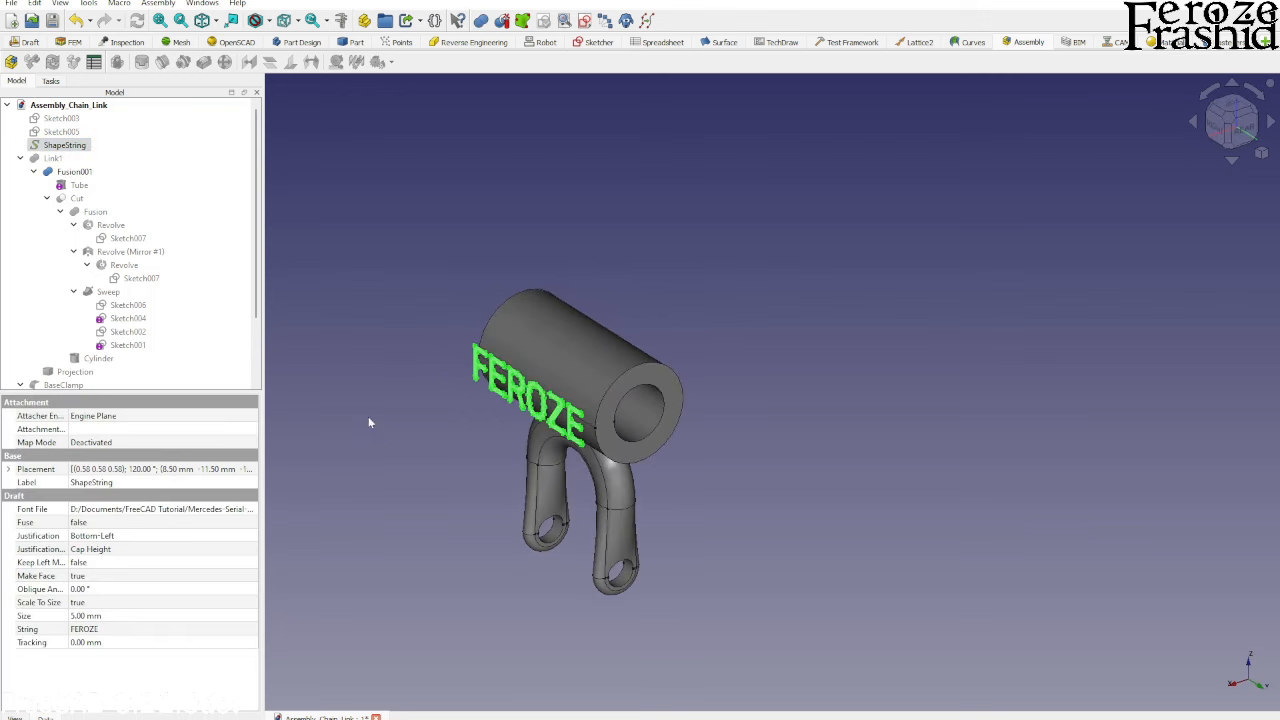
{"action": "left_click", "coordinate": [352, 41]}
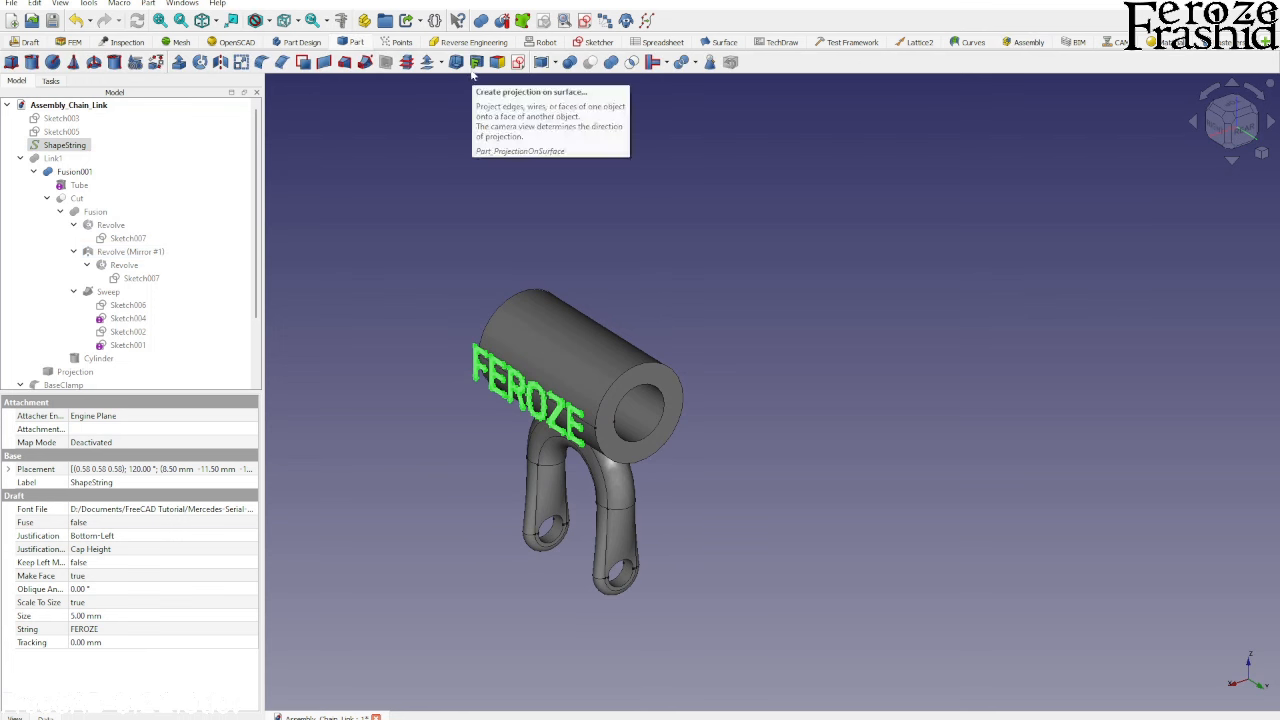
Examine the projected lettering on Link1's tube up close and collapse Link1's construction history
{"action": "scroll", "coordinate": [603, 305], "scroll_direction": "up", "scroll_amount": 5}
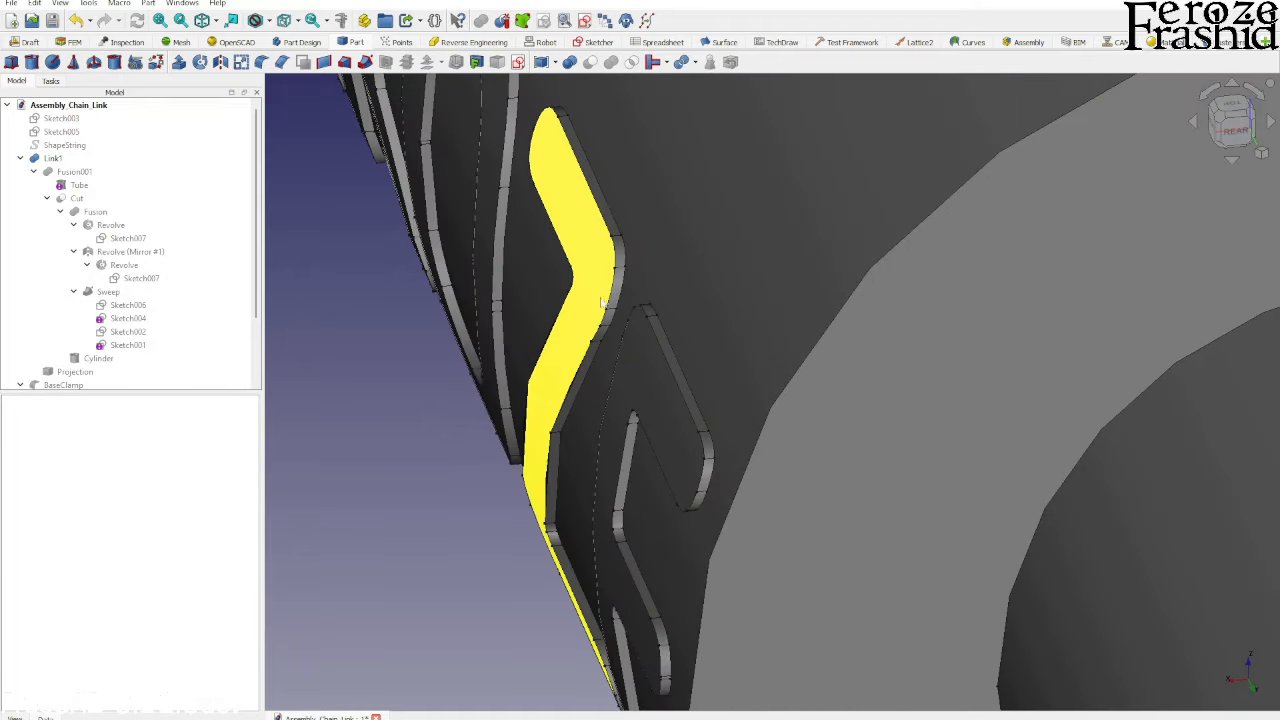
{"action": "scroll", "coordinate": [608, 304], "scroll_direction": "up", "scroll_amount": 3}
{"action": "scroll", "coordinate": [608, 304], "scroll_direction": "down", "scroll_amount": 10}
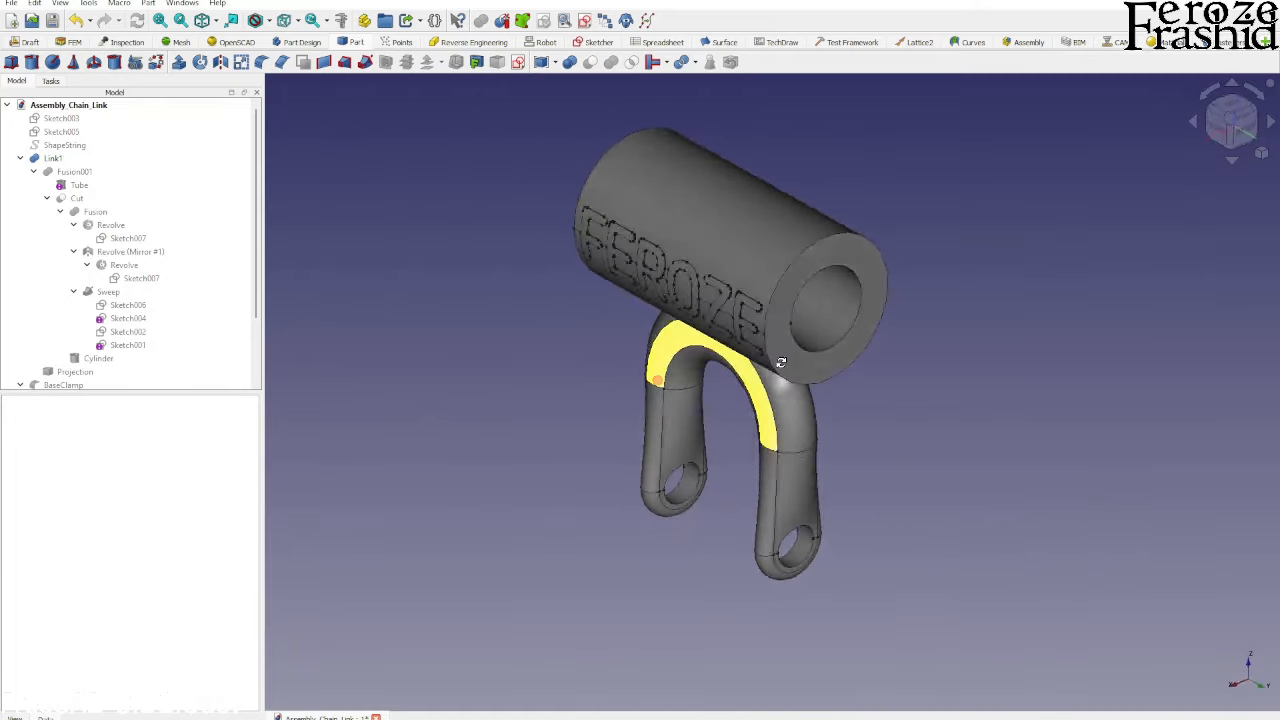
{"action": "middle_click_drag", "start_coordinate": [771, 317], "coordinate": [912, 346]}
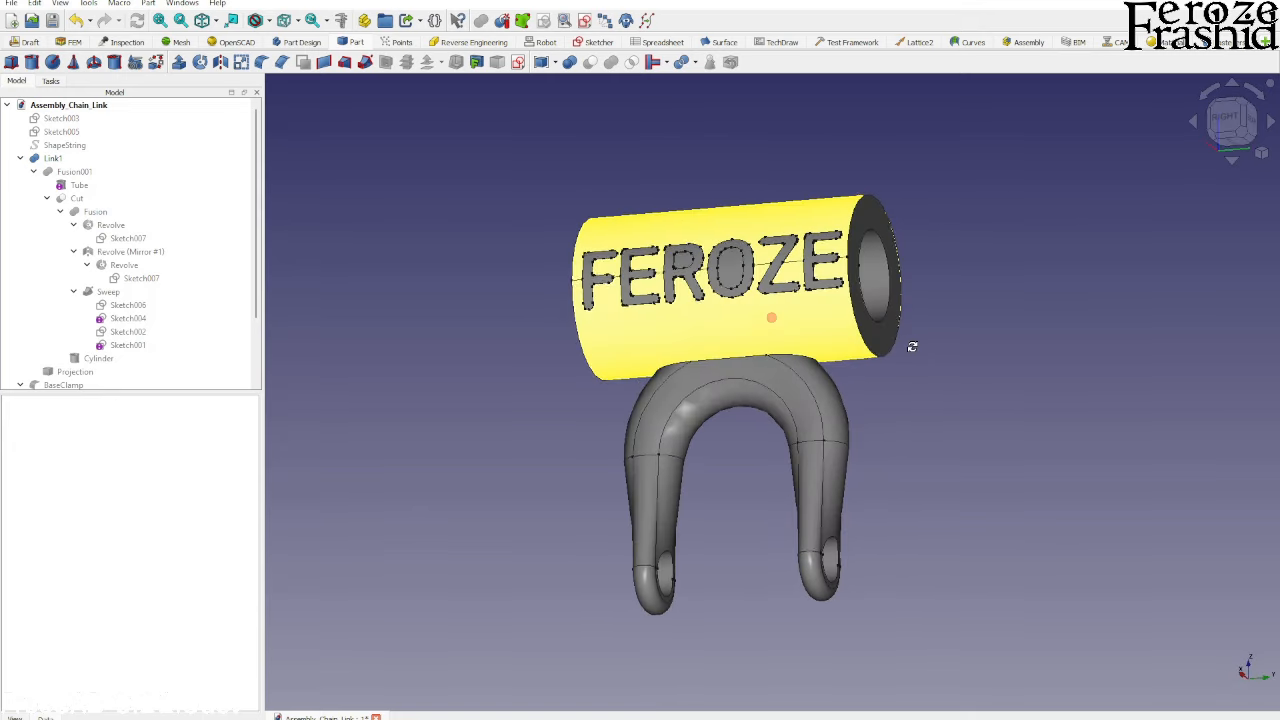
{"action": "left_click", "coordinate": [52, 160]}
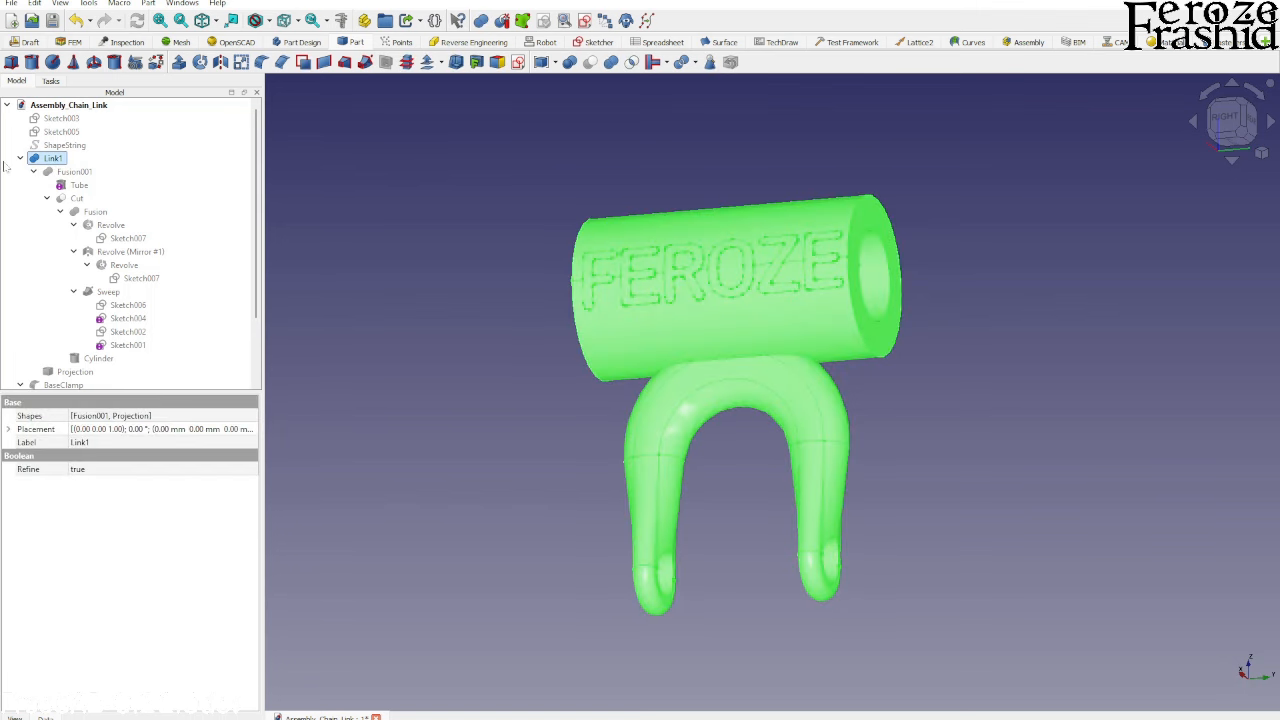
{"action": "left_click", "coordinate": [20, 158]}
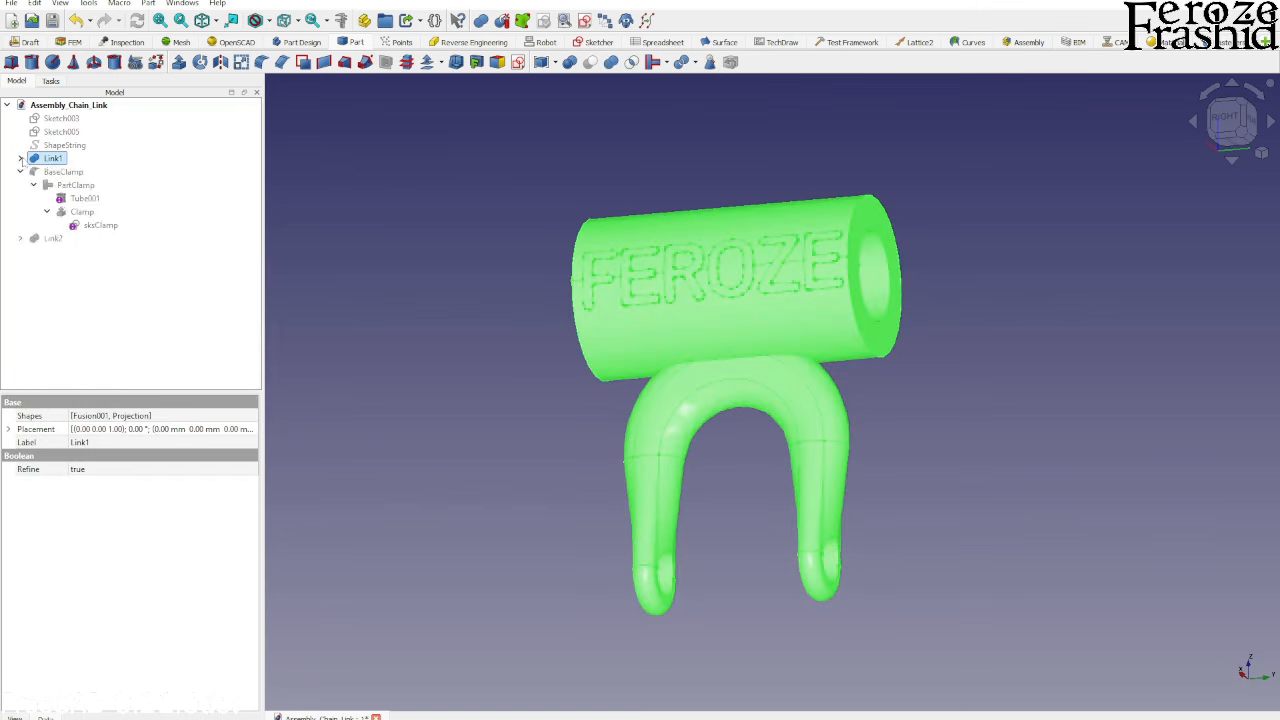
Display Link2 below Link1 and examine how its pin sits in Link1's holes
{"action": "left_click", "coordinate": [52, 238]}
{"action": "key", "text": "space"}
{"action": "left_click", "coordinate": [380, 455]}
{"action": "scroll", "coordinate": [450, 420], "scroll_direction": "down", "scroll_amount": 5}
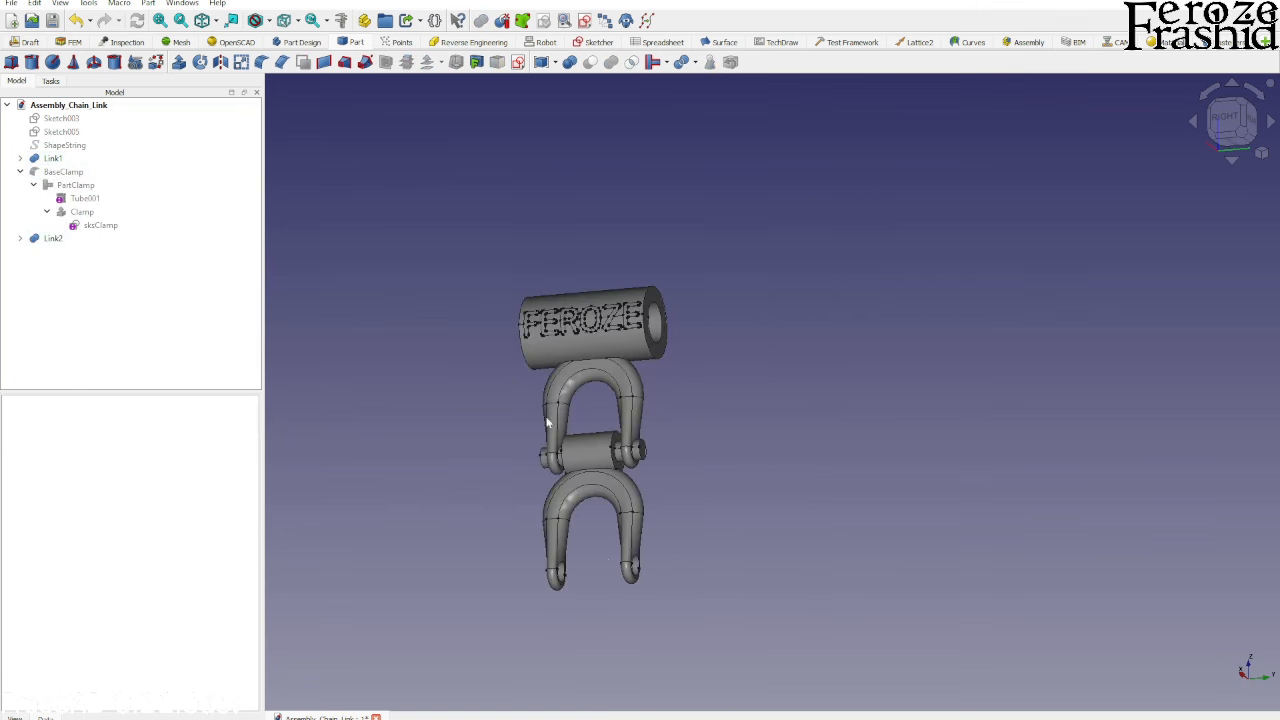
{"action": "scroll", "coordinate": [651, 610], "scroll_direction": "down", "scroll_amount": 2}
{"action": "scroll", "coordinate": [634, 583], "scroll_direction": "up", "scroll_amount": 5}
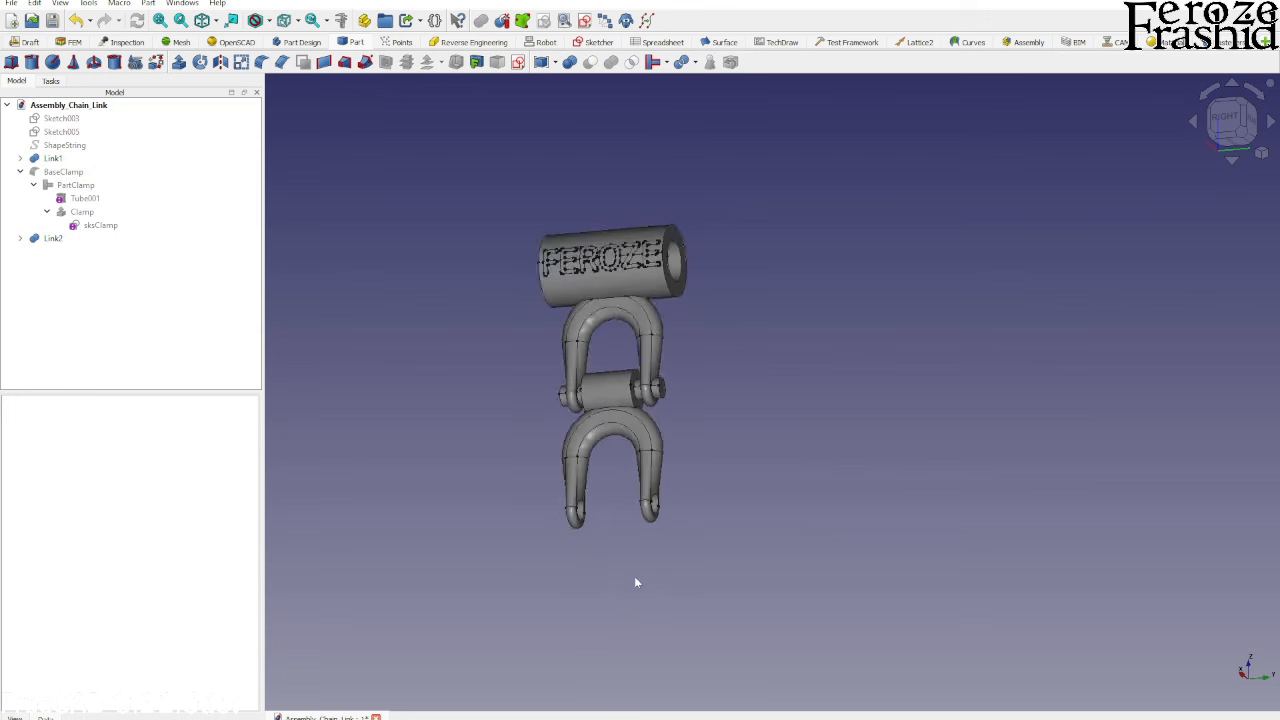
{"action": "scroll", "coordinate": [645, 600], "scroll_direction": "down", "scroll_amount": 4}
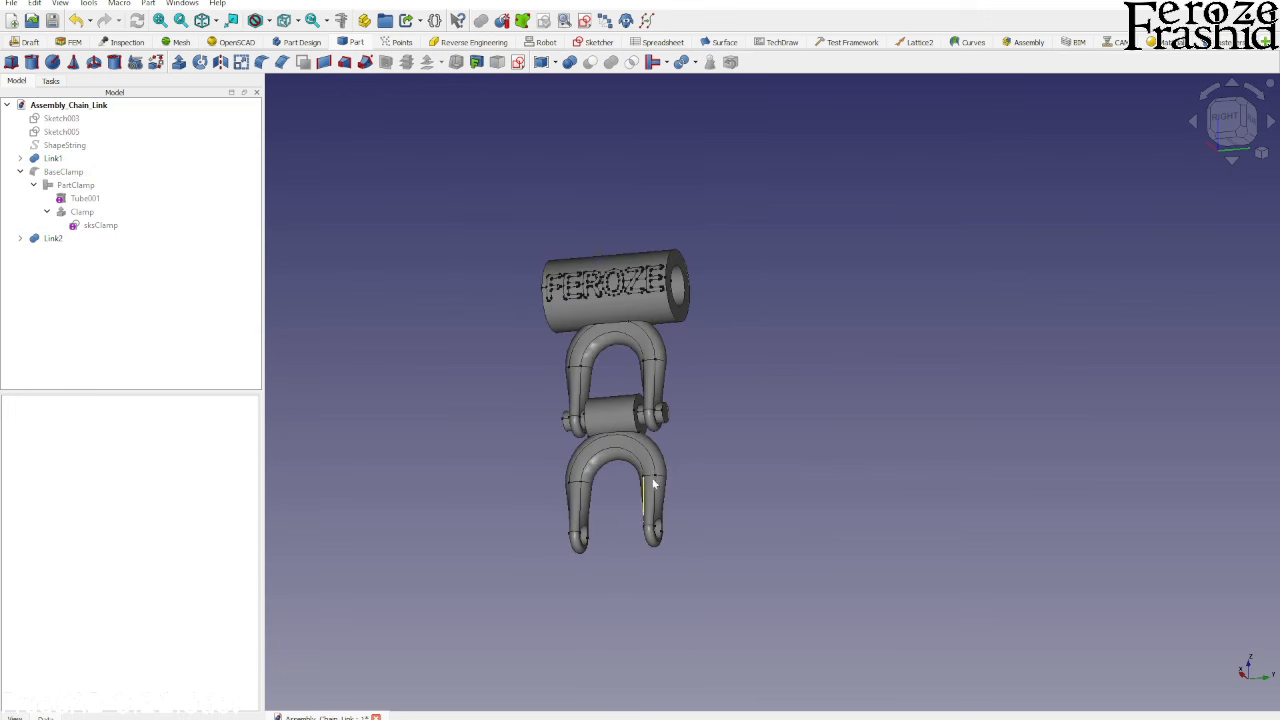
{"action": "left_click", "coordinate": [646, 352]}
{"action": "scroll", "coordinate": [595, 435], "scroll_direction": "up", "scroll_amount": 3}
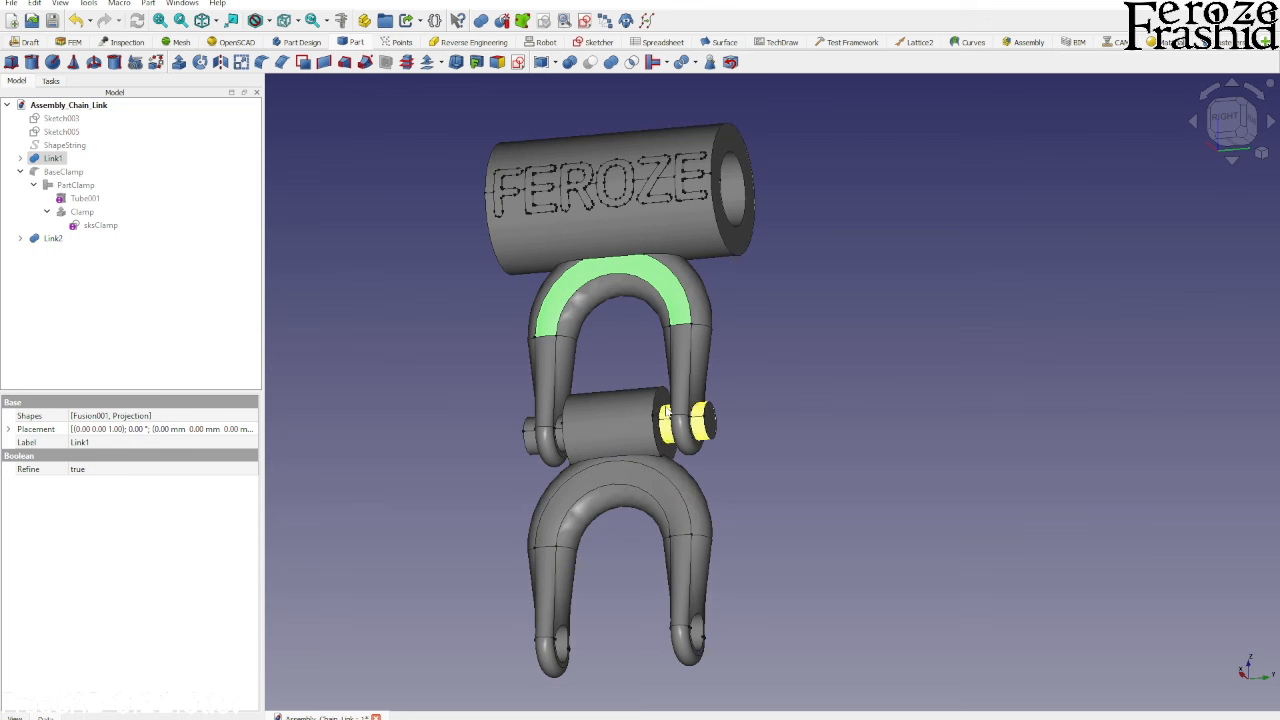
{"action": "scroll", "coordinate": [676, 434], "scroll_direction": "down", "scroll_amount": 2}
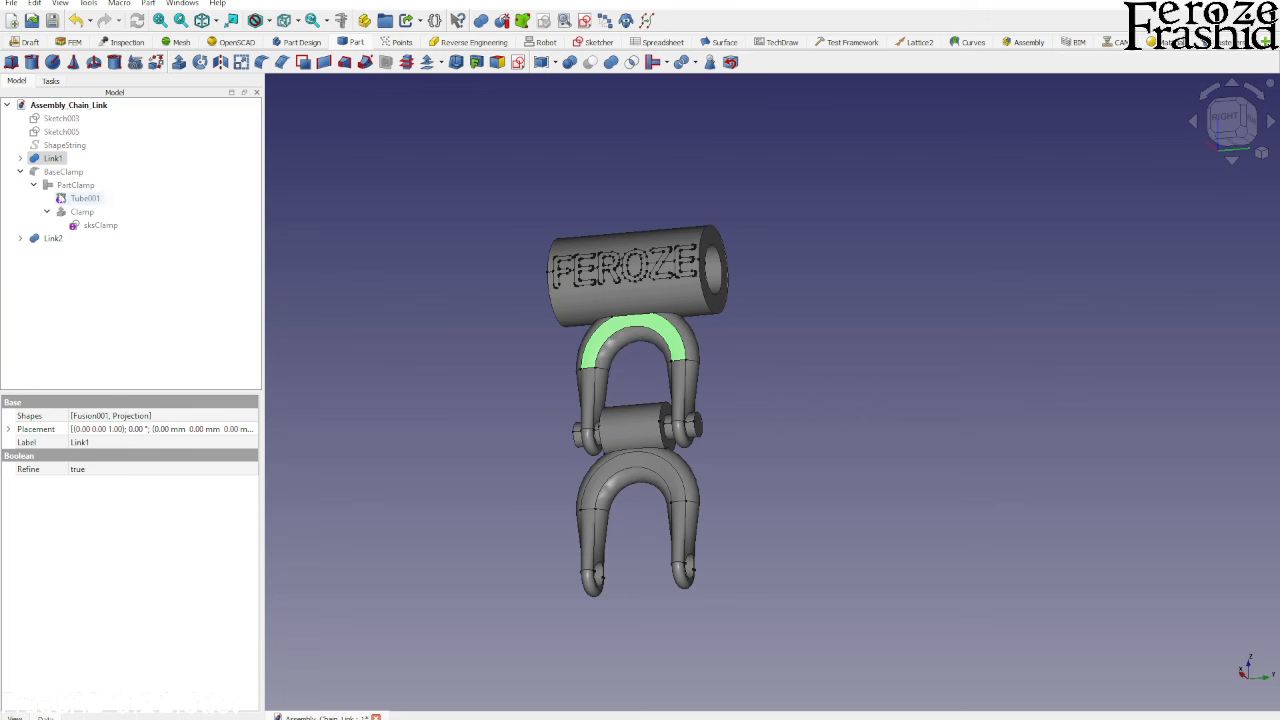
Display BaseClamp around Link1's tube and view the three parts together
{"action": "left_click", "coordinate": [63, 172]}
{"action": "key", "text": "space"}
{"action": "left_click", "coordinate": [443, 460]}
{"action": "scroll", "coordinate": [603, 562], "scroll_direction": "down", "scroll_amount": 3}
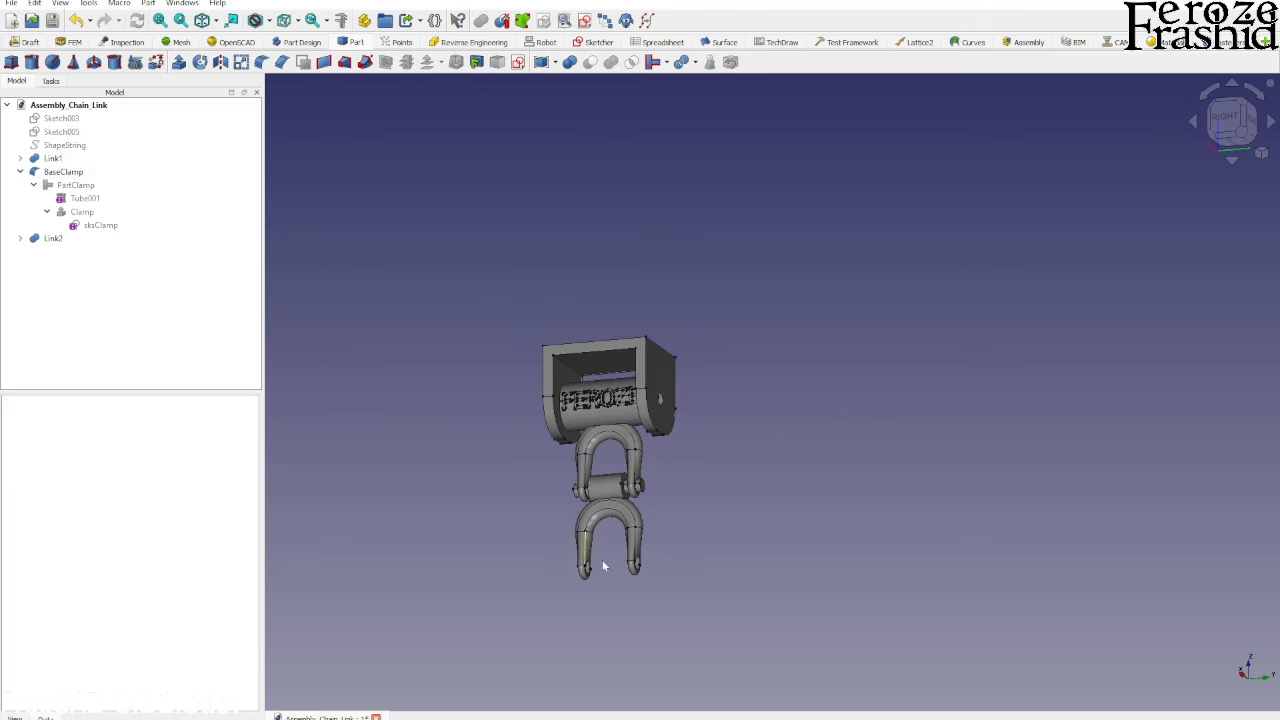
{"action": "middle_click_drag", "start_coordinate": [612, 564], "coordinate": [762, 572]}
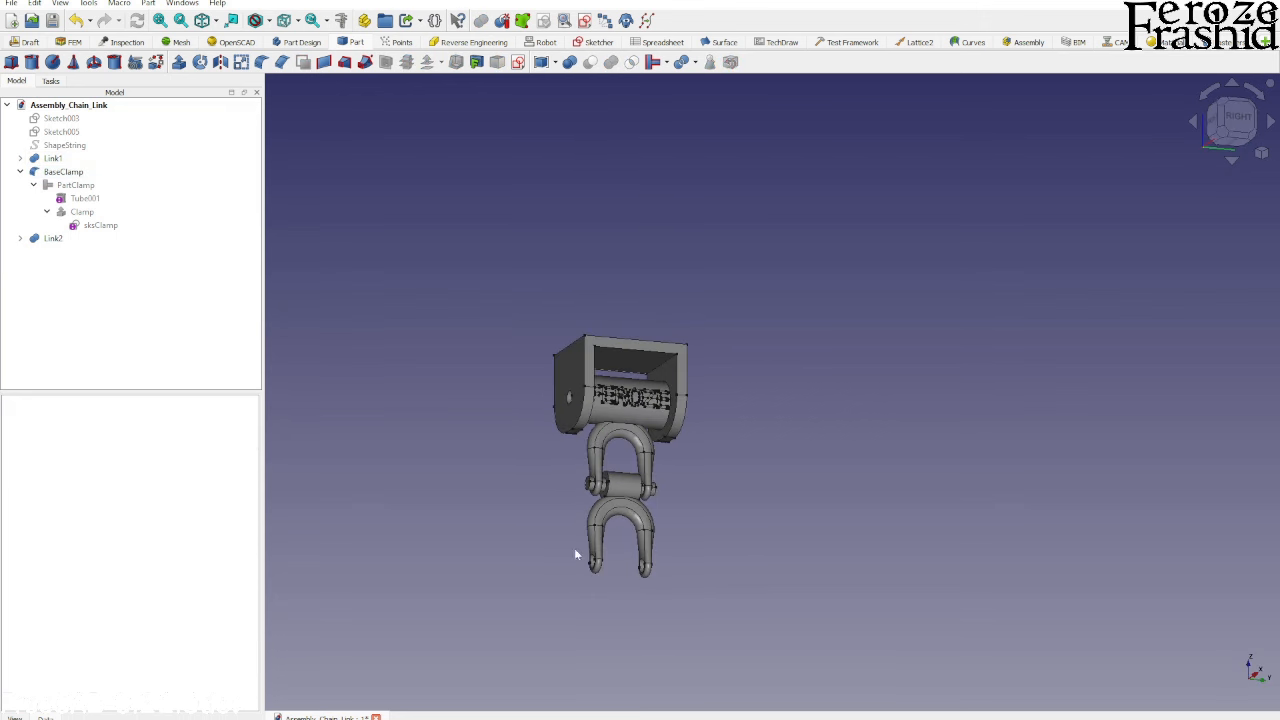
Switch to the Assembly workbench and examine how the clamp and the two links fit together
{"action": "left_click", "coordinate": [1027, 42]}
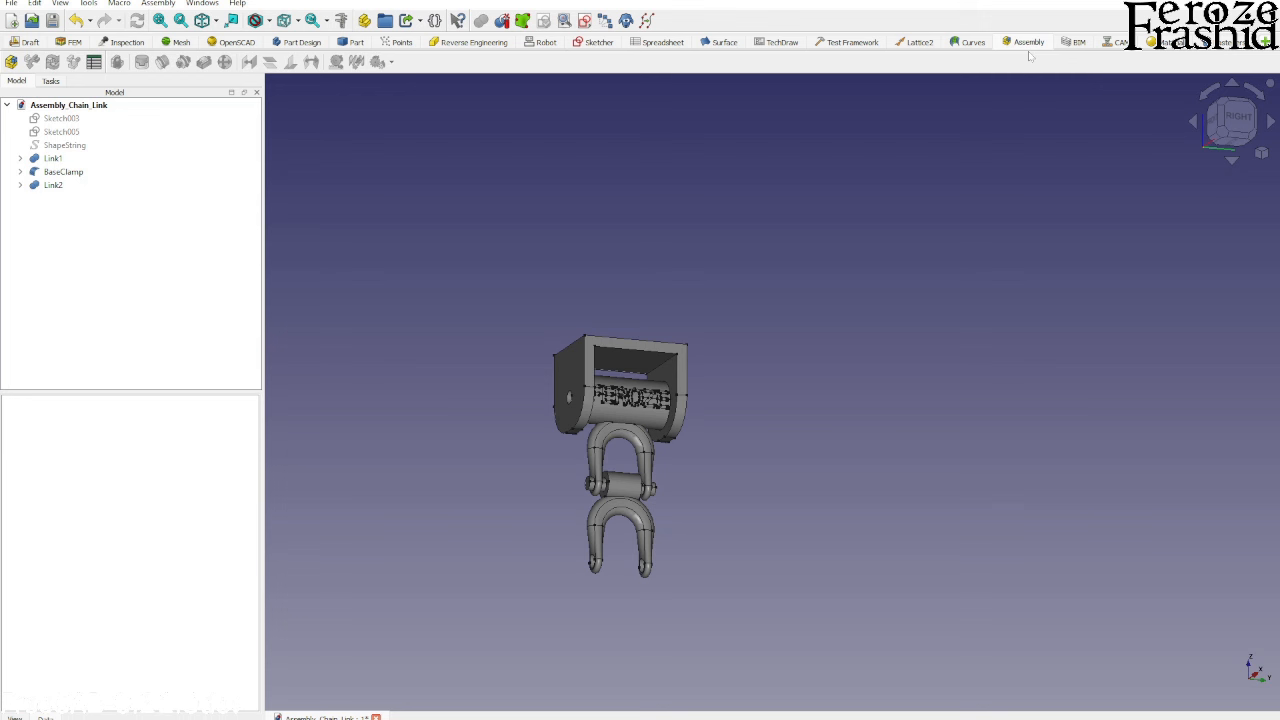
{"action": "middle_click_drag", "start_coordinate": [656, 345], "coordinate": [592, 332]}
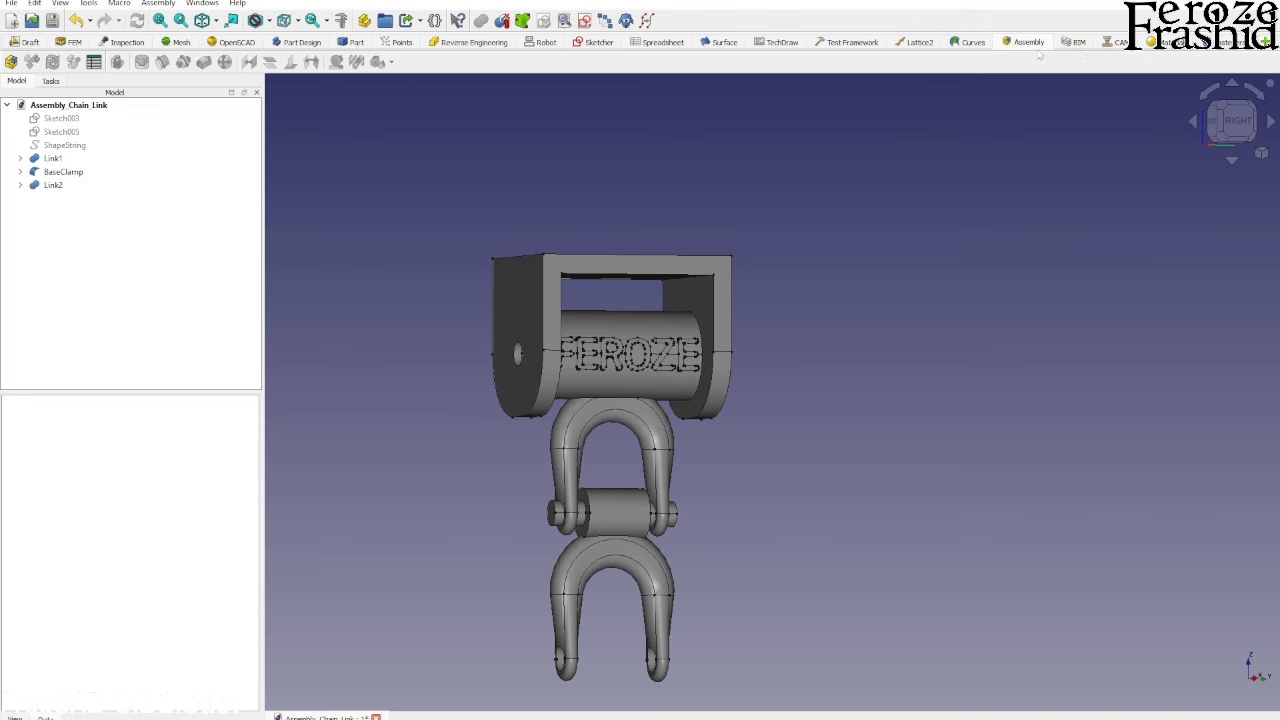
{"action": "scroll", "coordinate": [810, 290], "scroll_direction": "up", "scroll_amount": 2}
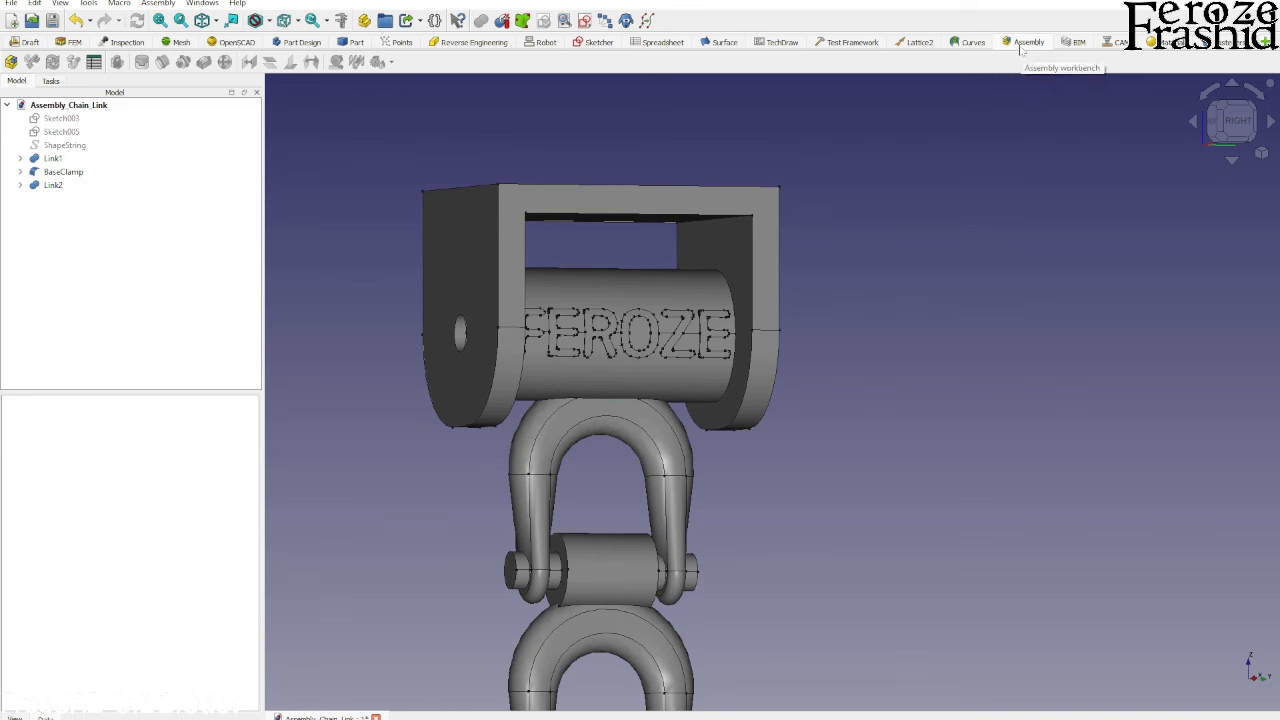
{"action": "scroll", "coordinate": [1066, 357], "scroll_direction": "down", "scroll_amount": 1}
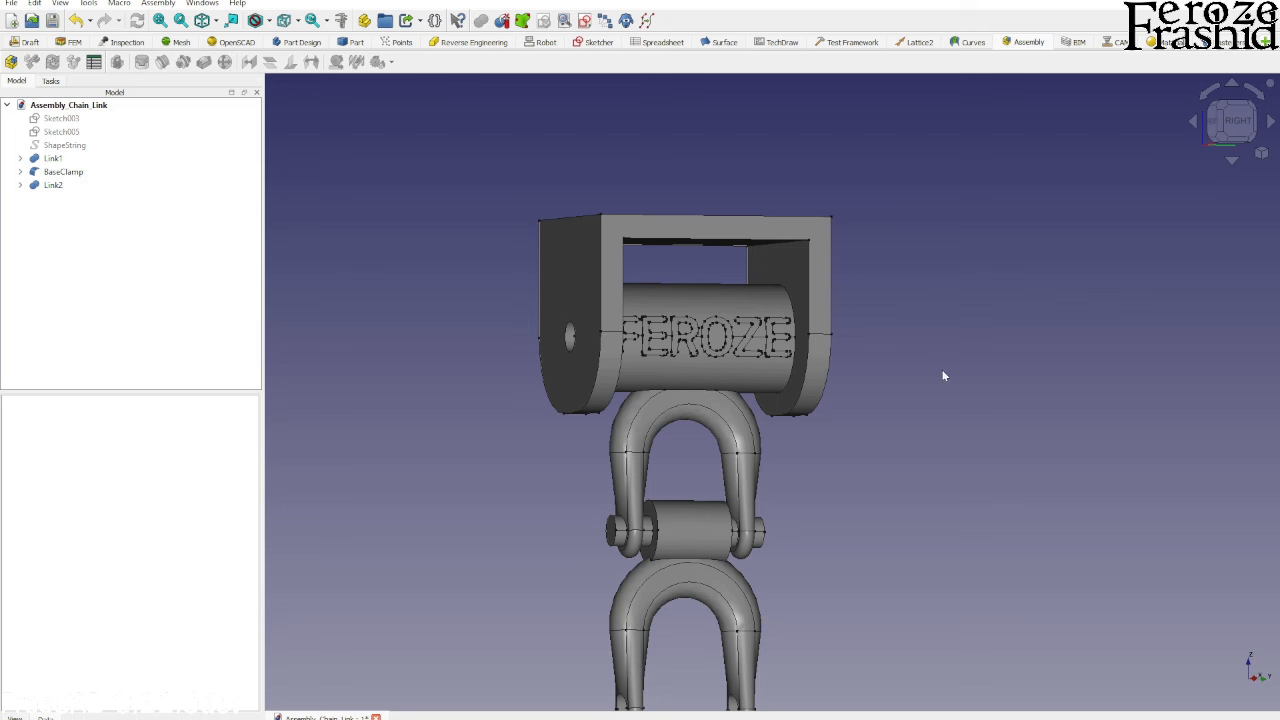
{"action": "scroll", "coordinate": [717, 396], "scroll_direction": "down", "scroll_amount": 3}
{"action": "scroll", "coordinate": [717, 397], "scroll_direction": "up", "scroll_amount": 4}
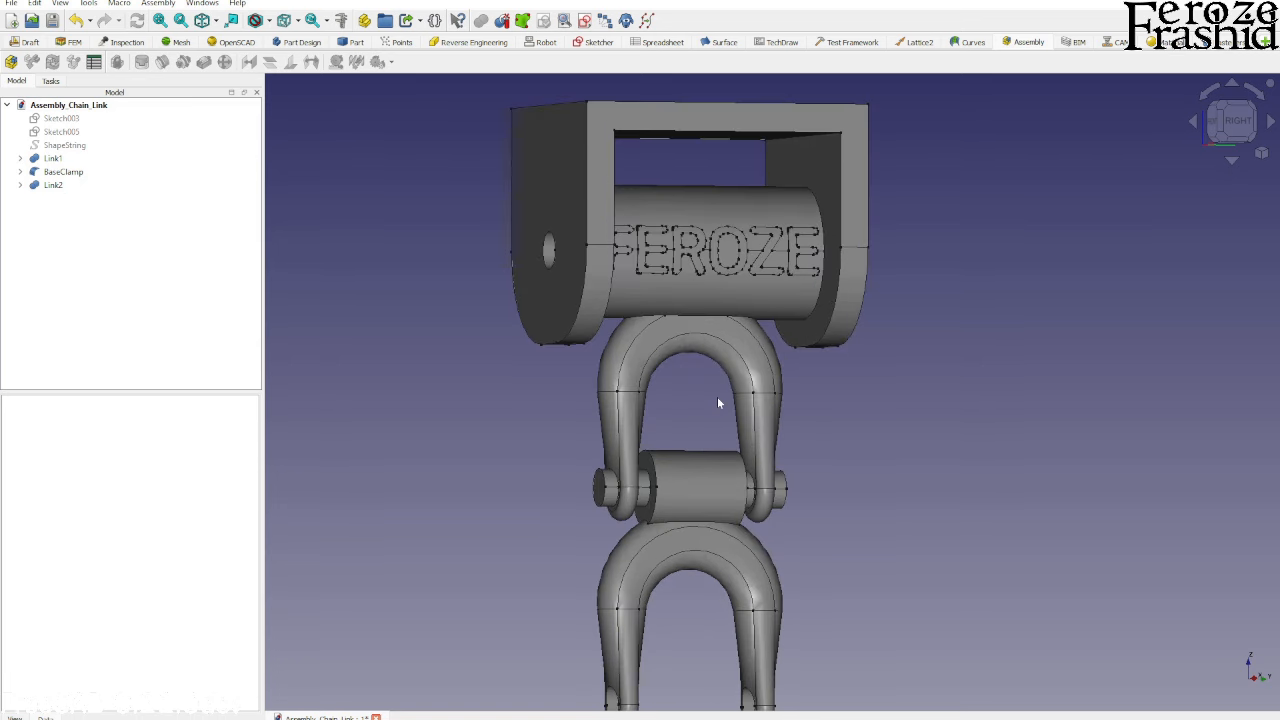
{"action": "middle_click_drag", "start_coordinate": [823, 397], "coordinate": [905, 335]}
{"action": "scroll", "coordinate": [808, 422], "scroll_direction": "down", "scroll_amount": 2}
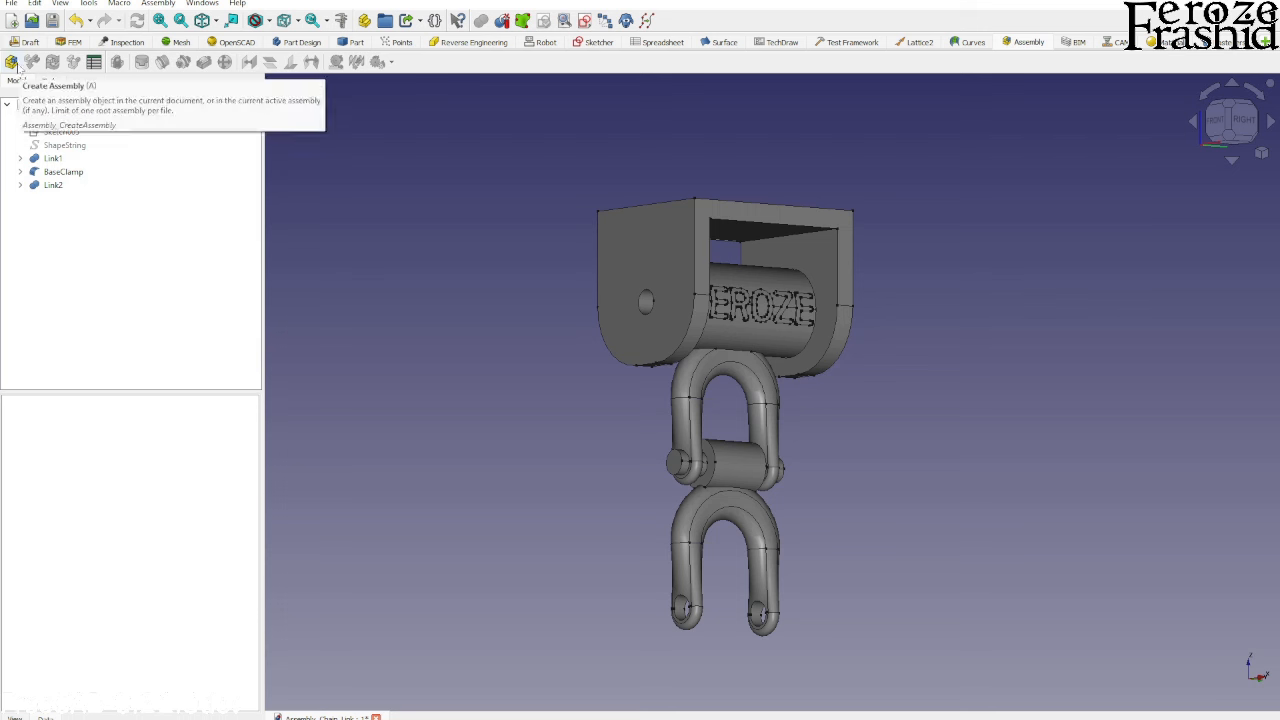
Save the document as Assembly_Chain_Link2 and create a new assembly in it, keeping the assembly active
{"action": "left_click", "coordinate": [53, 21]}
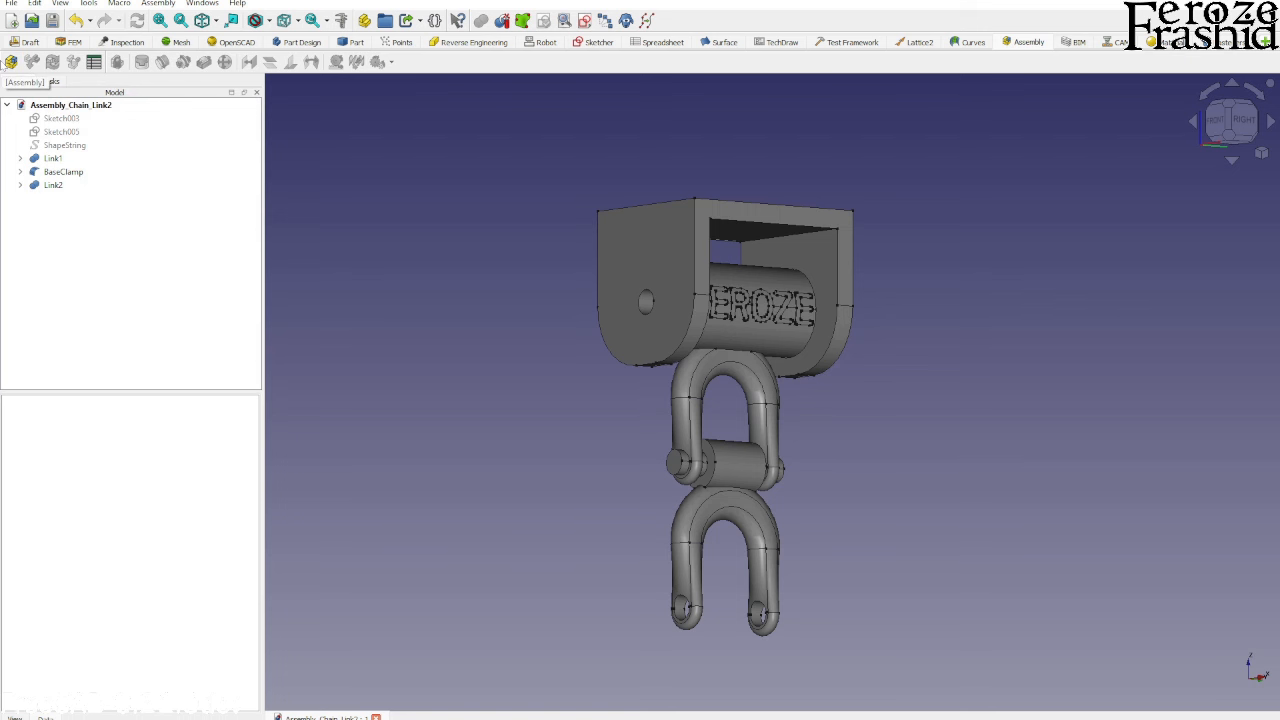
{"action": "left_click", "coordinate": [11, 62]}
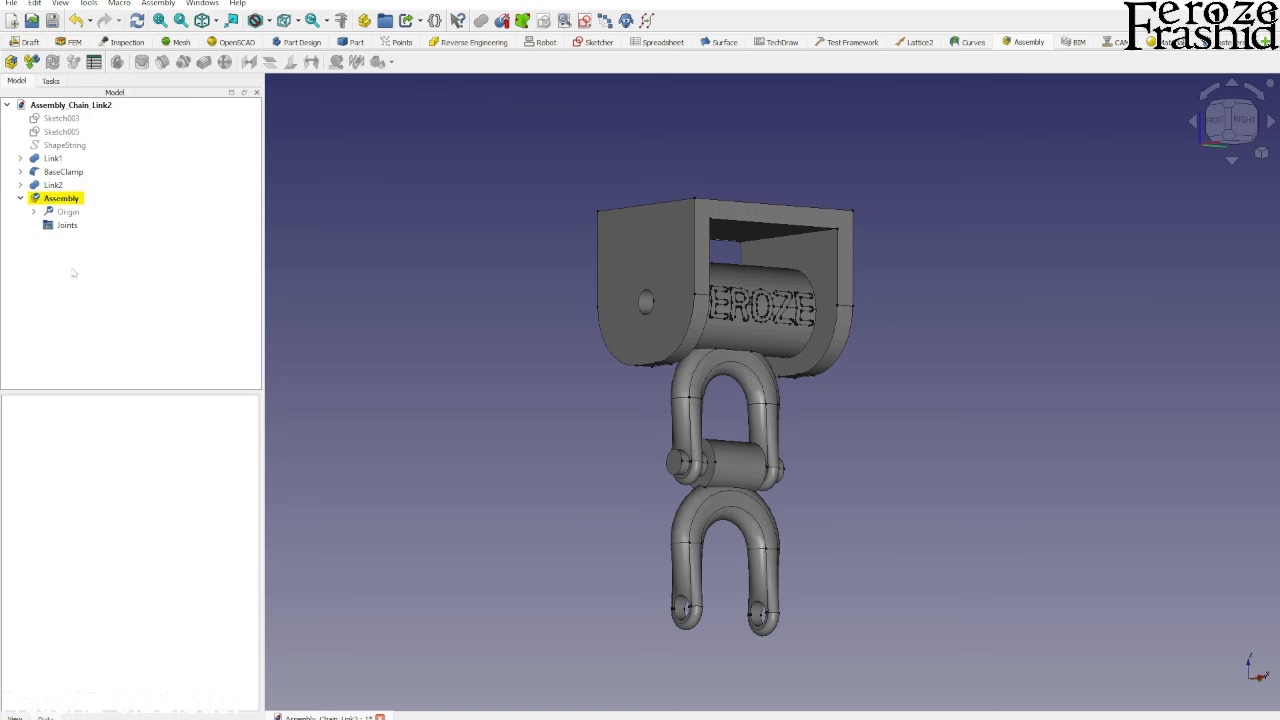
{"action": "left_click", "coordinate": [79, 185]}
{"action": "left_click", "coordinate": [84, 283]}
{"action": "double_click", "coordinate": [61, 199]}
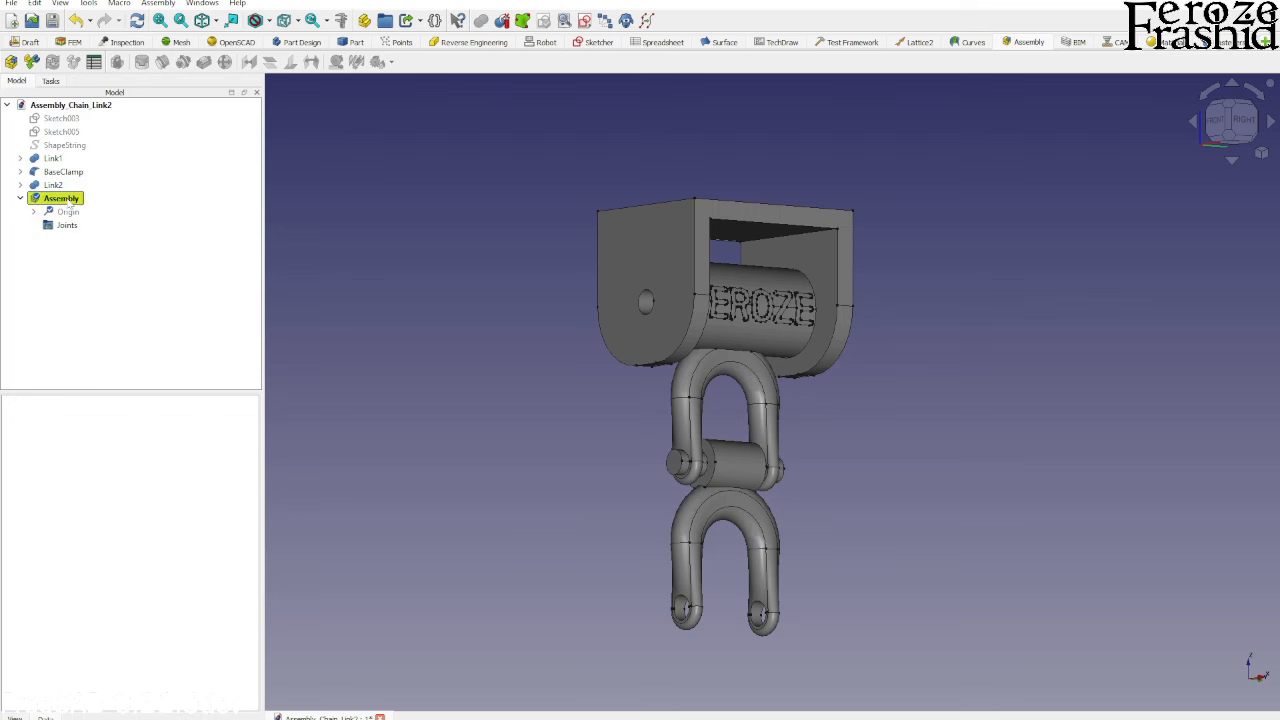
Activate the new assembly again and locate its Joints group in the model tree
{"action": "left_click", "coordinate": [63, 289]}
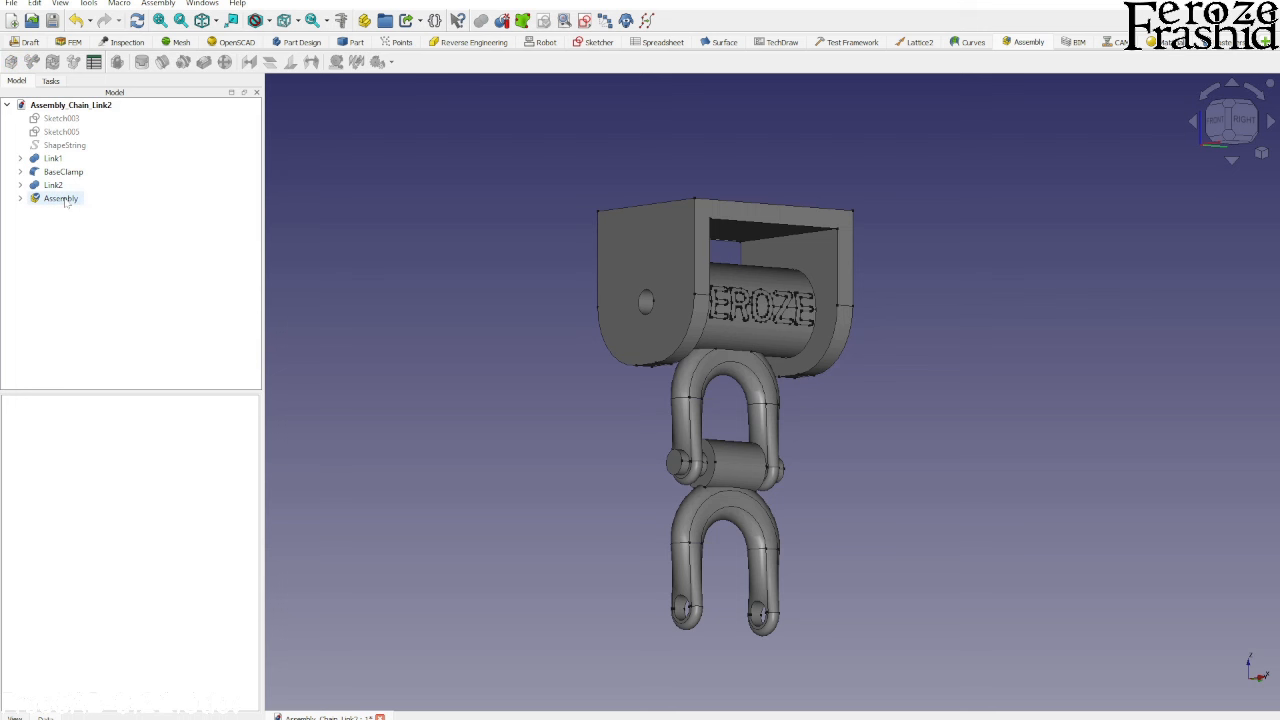
{"action": "double_click", "coordinate": [62, 199]}
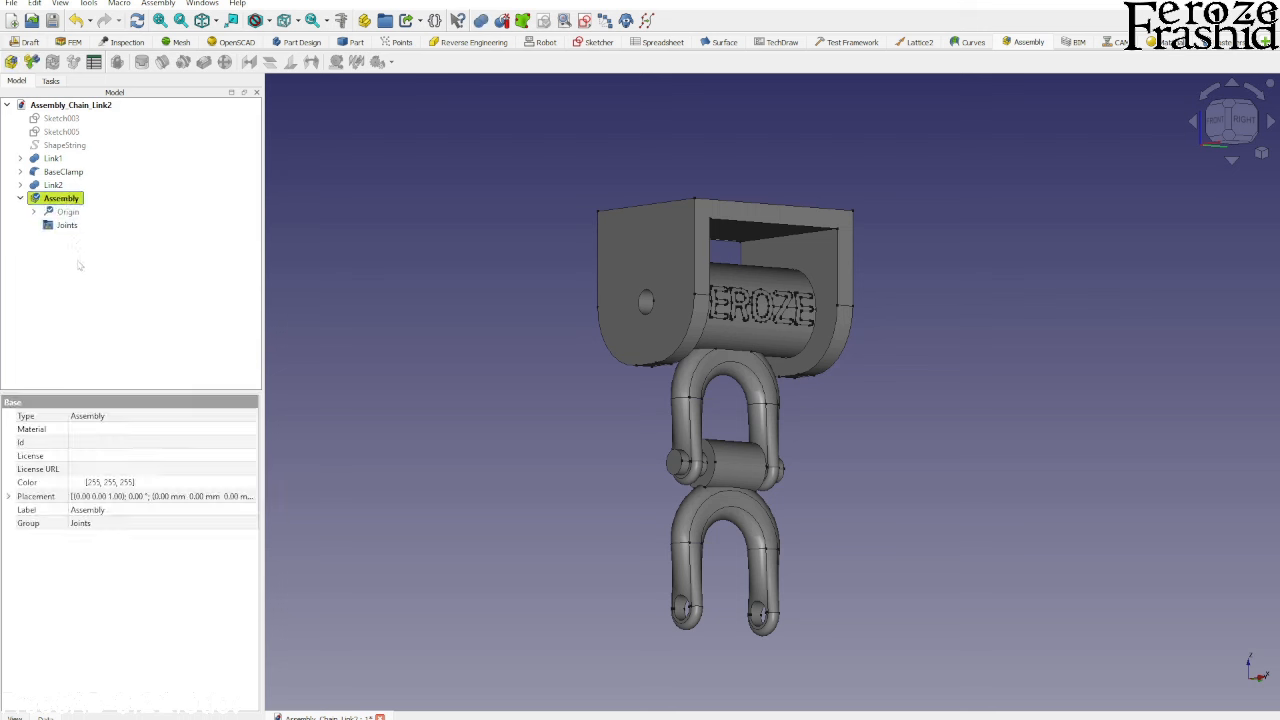
{"action": "right_click", "coordinate": [70, 200]}
{"action": "left_click", "coordinate": [40, 264]}
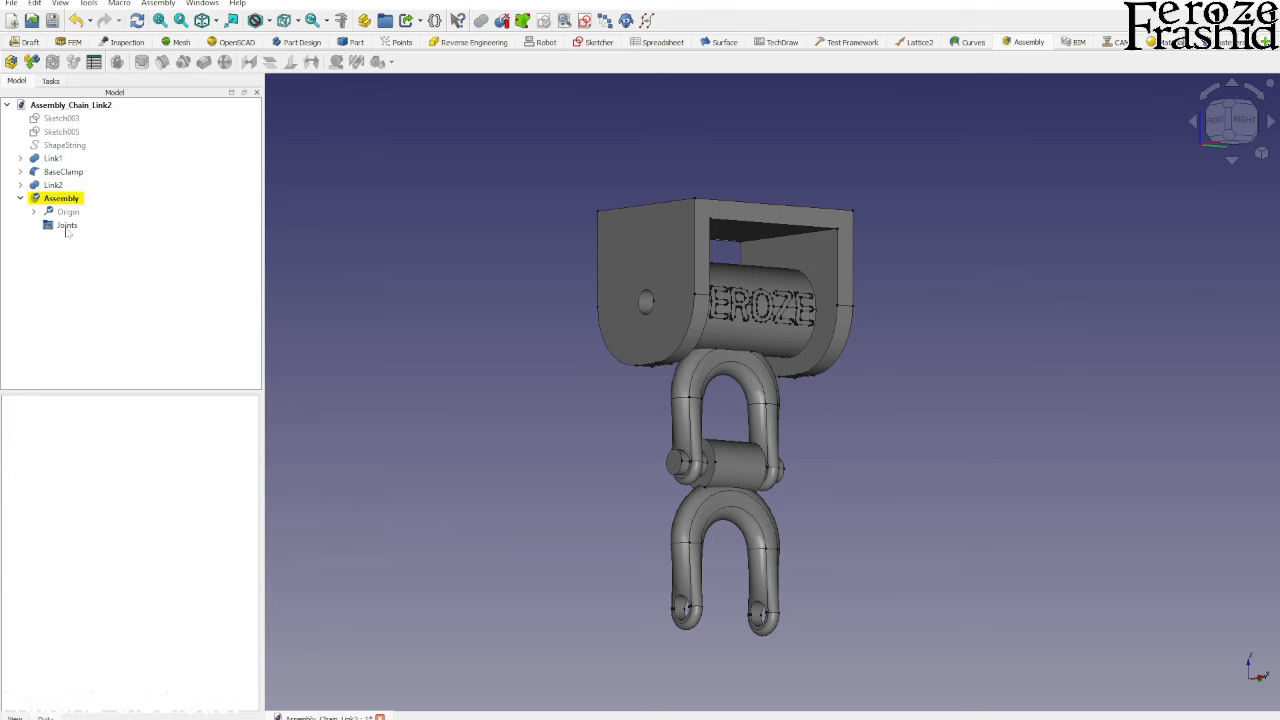
{"action": "left_click", "coordinate": [66, 226]}
{"action": "left_click", "coordinate": [73, 264]}
Hide the original Link1, BaseClamp and Link2 bodies so that the 3D view is empty
{"action": "left_click", "coordinate": [56, 159]}
{"action": "left_click", "coordinate": [56, 185], "text": "shift"}
{"action": "key", "text": "space"}
{"action": "left_click", "coordinate": [75, 253]}
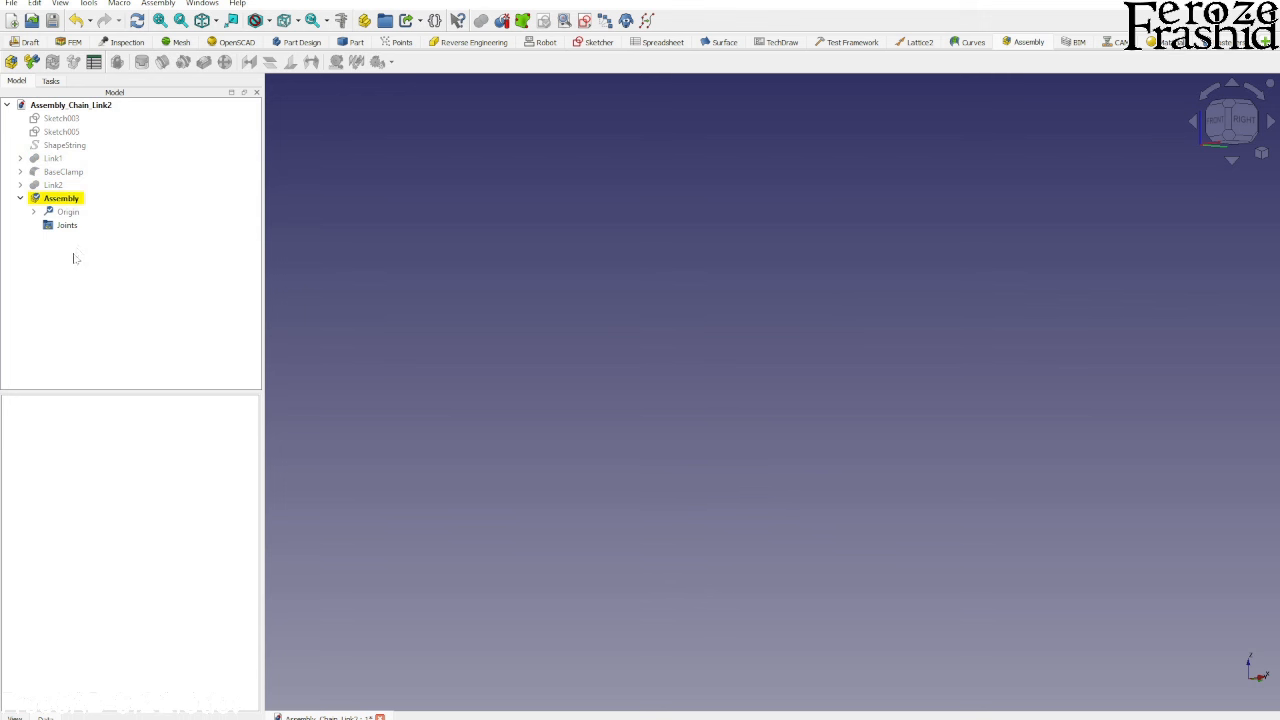
Insert BaseClamp into the assembly as the first component and ground it automatically
{"action": "left_click", "coordinate": [33, 63]}
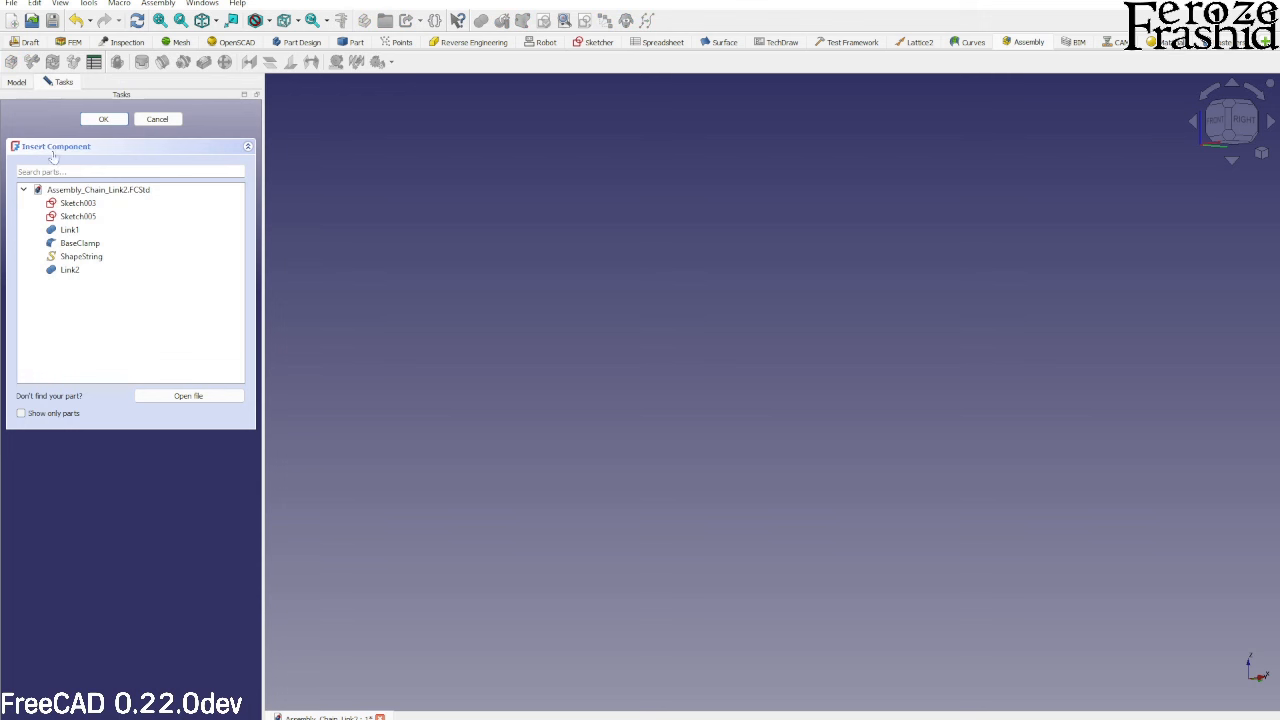
{"action": "left_click", "coordinate": [82, 244]}
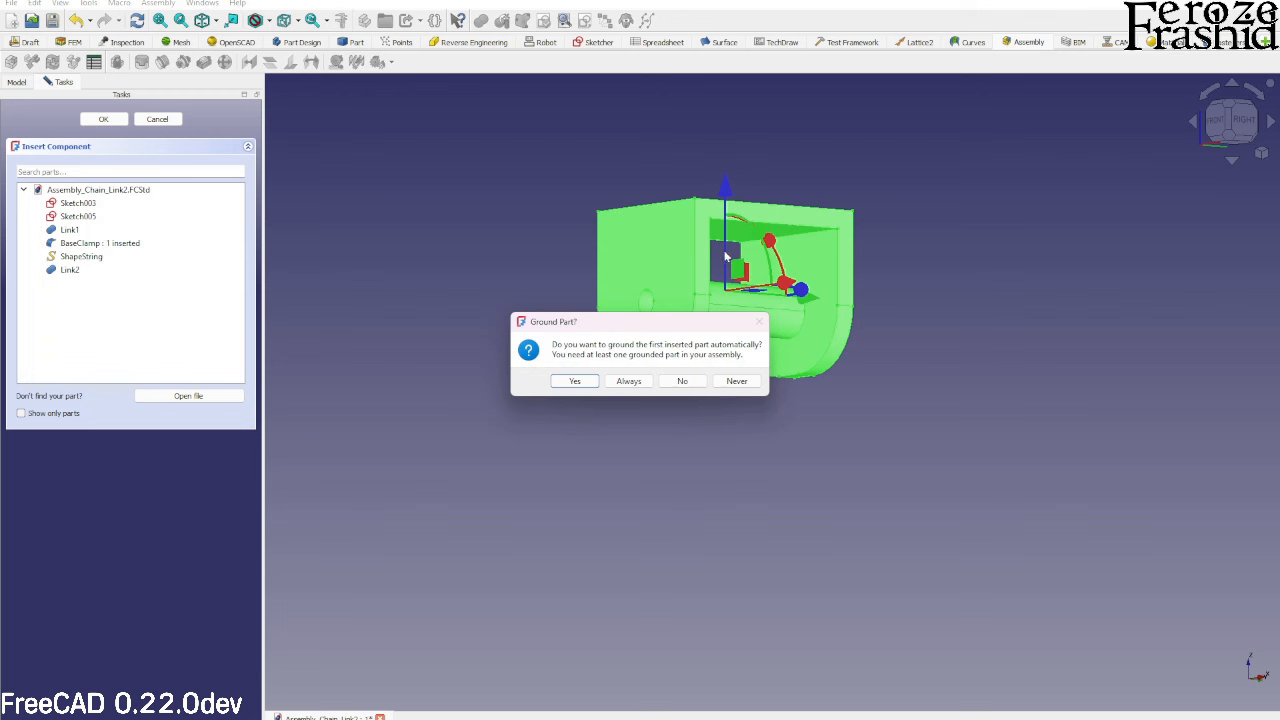
{"action": "left_click", "coordinate": [579, 382]}
Insert Link1 into the assembly, move it straight down until it clears the clamp, and finish inserting
{"action": "middle_click_drag", "start_coordinate": [777, 271], "coordinate": [745, 290]}
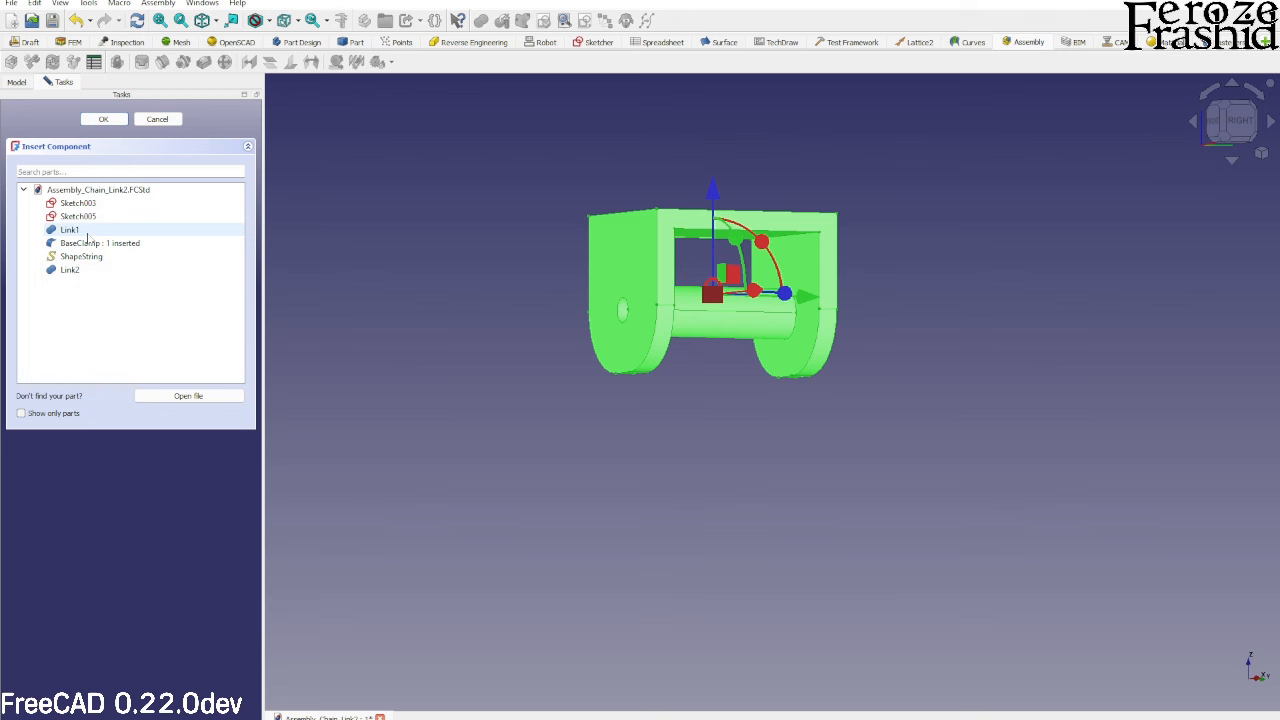
{"action": "left_click", "coordinate": [69, 229]}
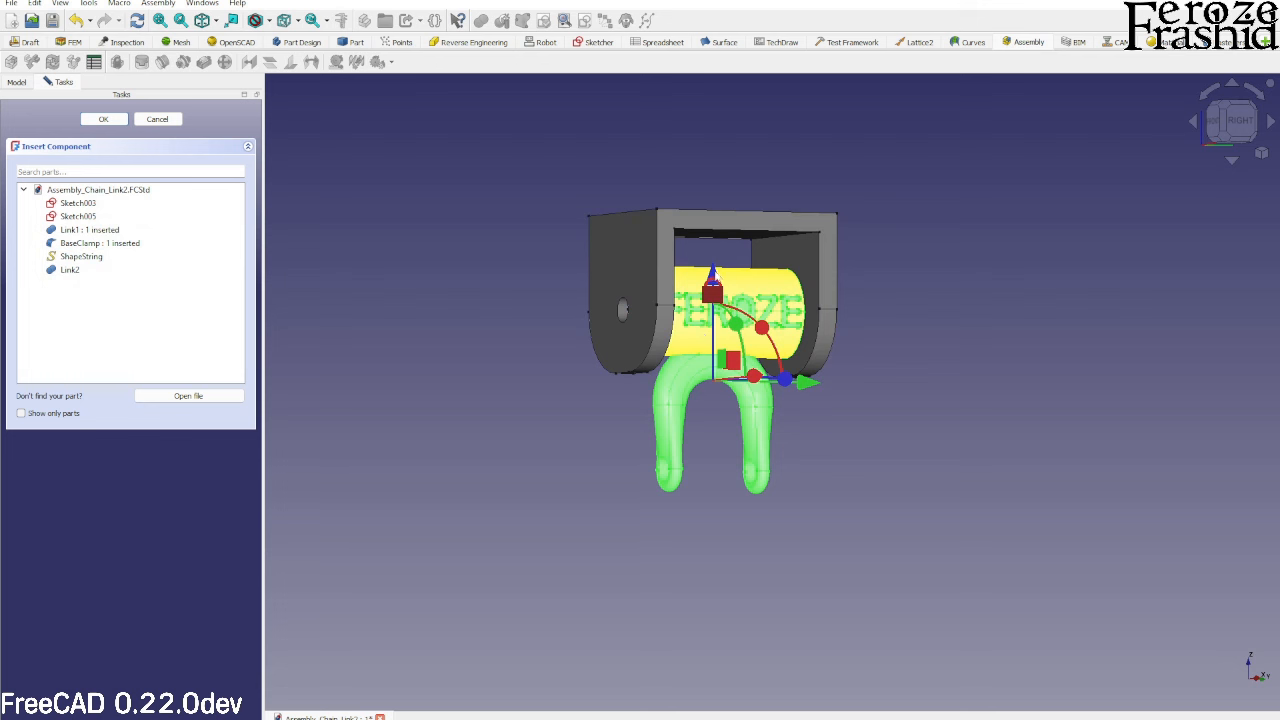
{"action": "left_click_drag", "start_coordinate": [714, 278], "coordinate": [720, 411]}
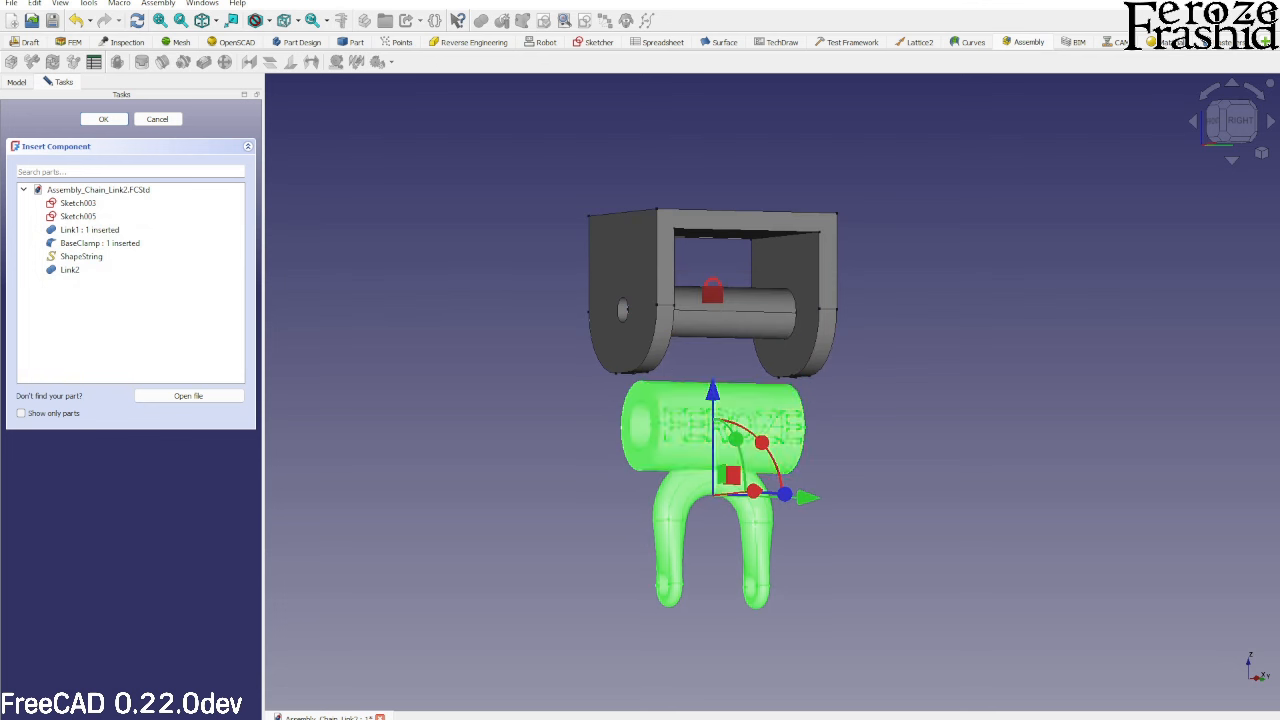
{"action": "left_click", "coordinate": [104, 119]}
Create a Revolute joint between the clamp's cylindrical pin and the bore of Link1's tube
{"action": "scroll", "coordinate": [750, 410], "scroll_direction": "up", "scroll_amount": 2}
{"action": "middle_click_drag", "start_coordinate": [776, 391], "coordinate": [733, 380]}
{"action": "left_click", "coordinate": [1238, 121]}
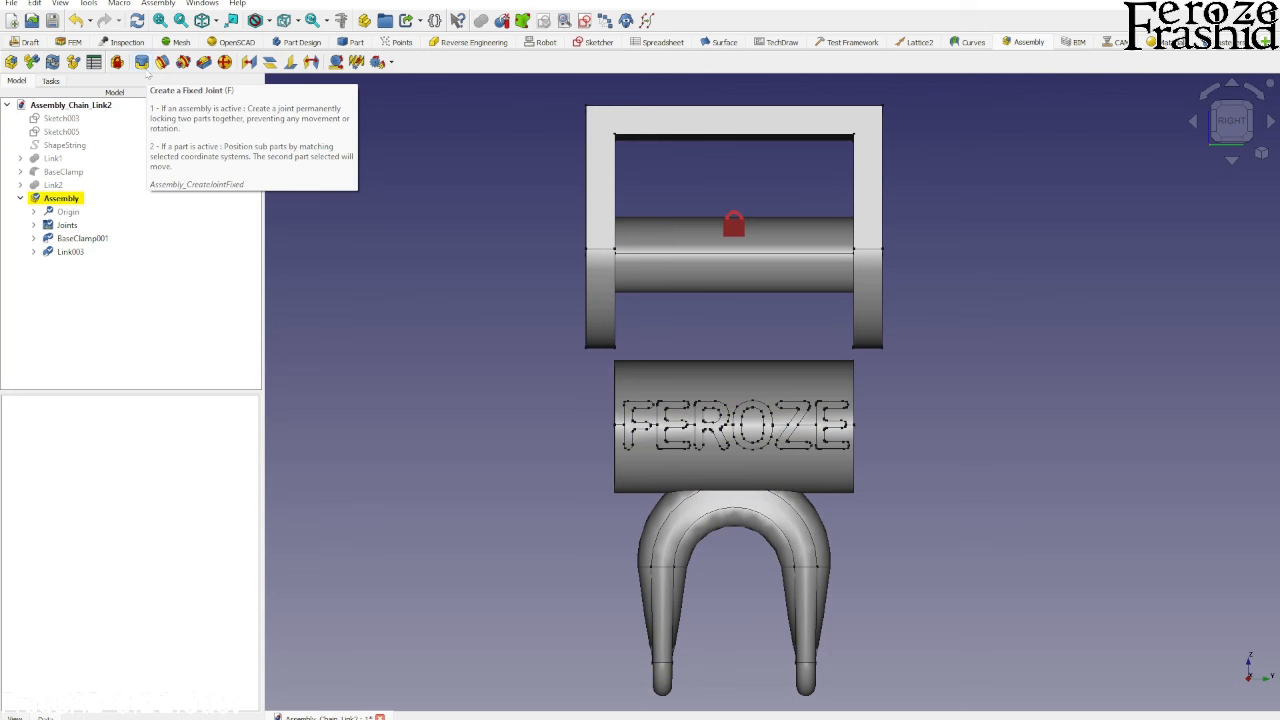
{"action": "key", "text": "0"}
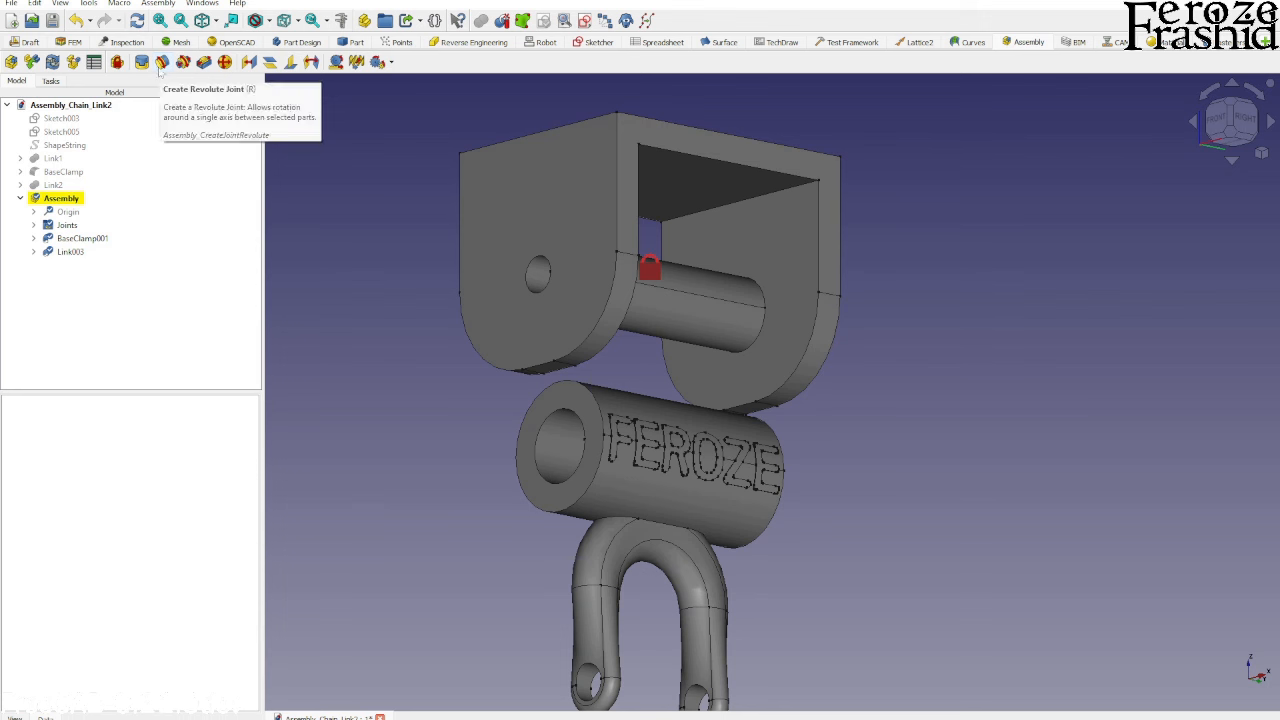
{"action": "left_click", "coordinate": [655, 330]}
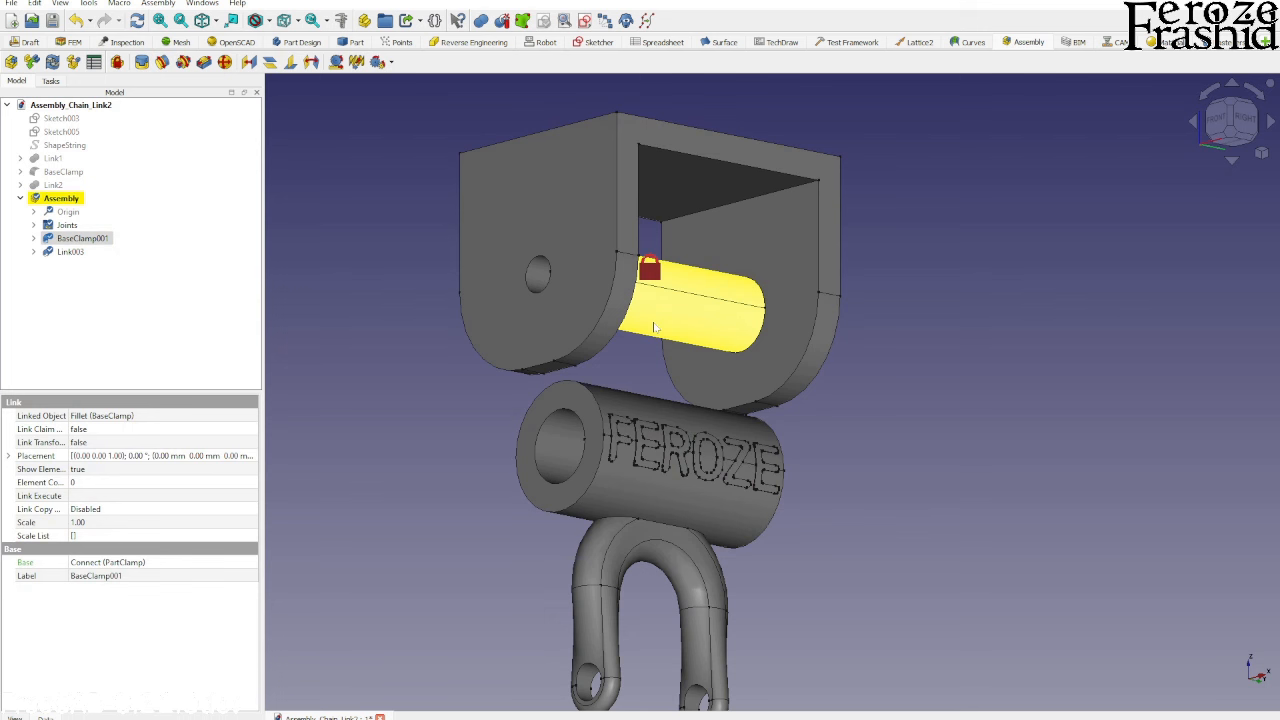
{"action": "left_click", "coordinate": [564, 435], "text": "ctrl"}
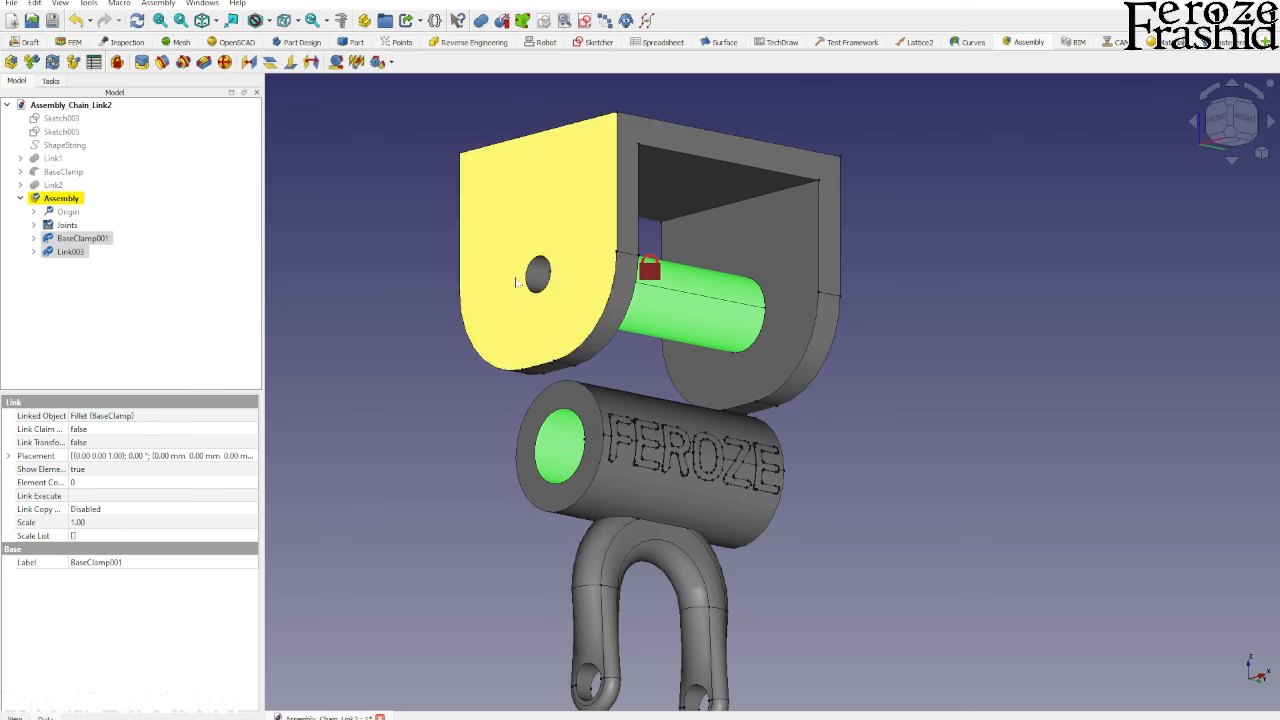
{"action": "left_click", "coordinate": [164, 63]}
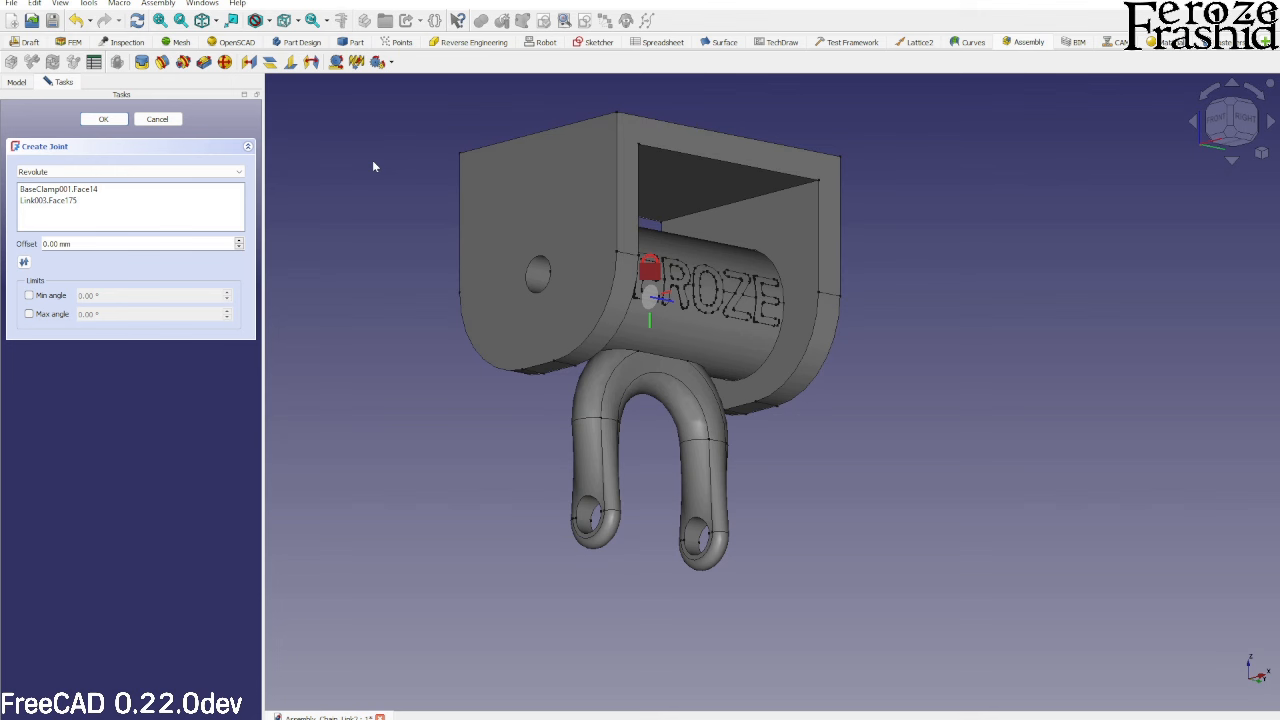
Try several offsets along the clamp pin, set the Revolute joint's offset back to 0 mm and accept the joint
{"action": "middle_click_drag", "start_coordinate": [372, 163], "coordinate": [652, 314]}
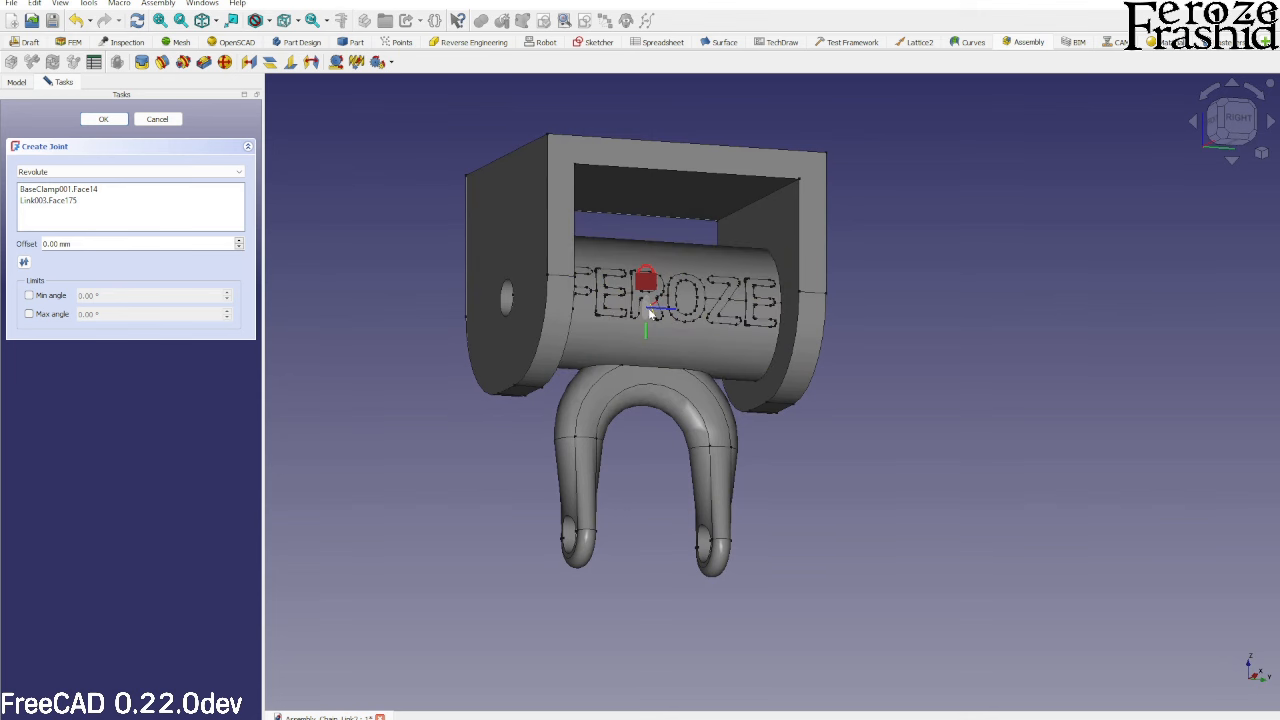
{"action": "middle_click_drag", "start_coordinate": [745, 272], "coordinate": [730, 318]}
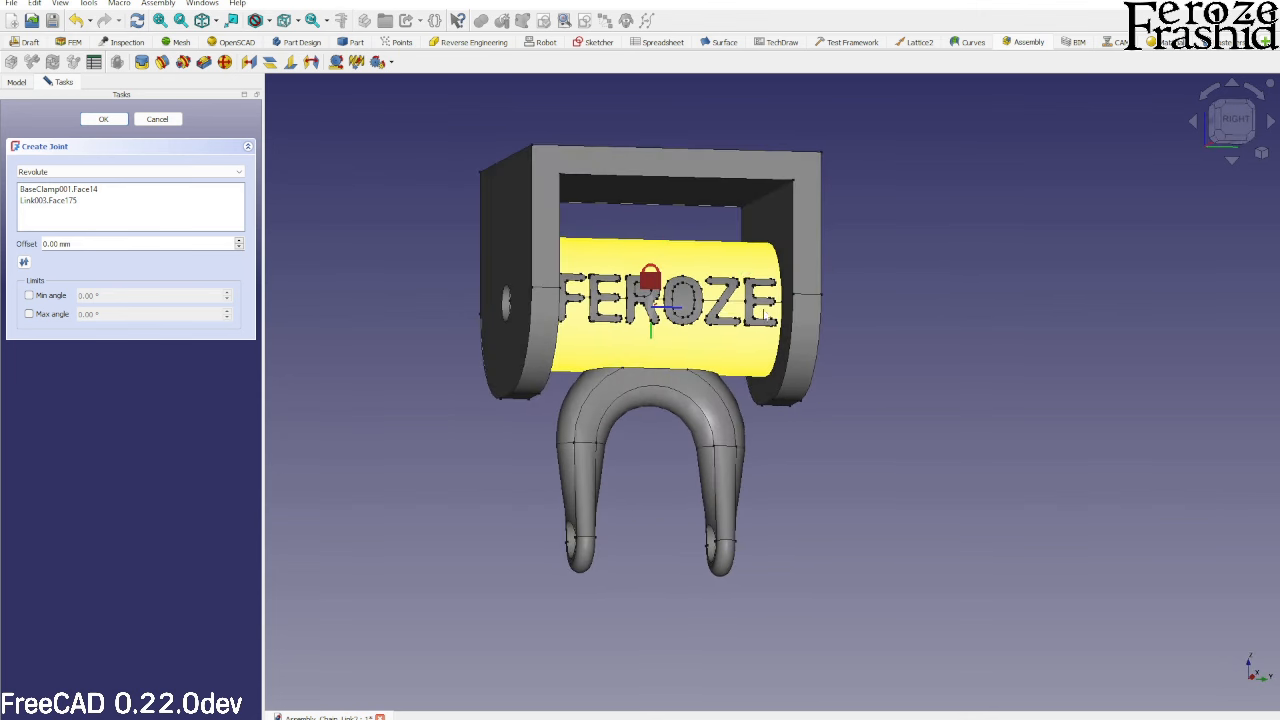
{"action": "middle_click_drag", "start_coordinate": [694, 299], "coordinate": [677, 301]}
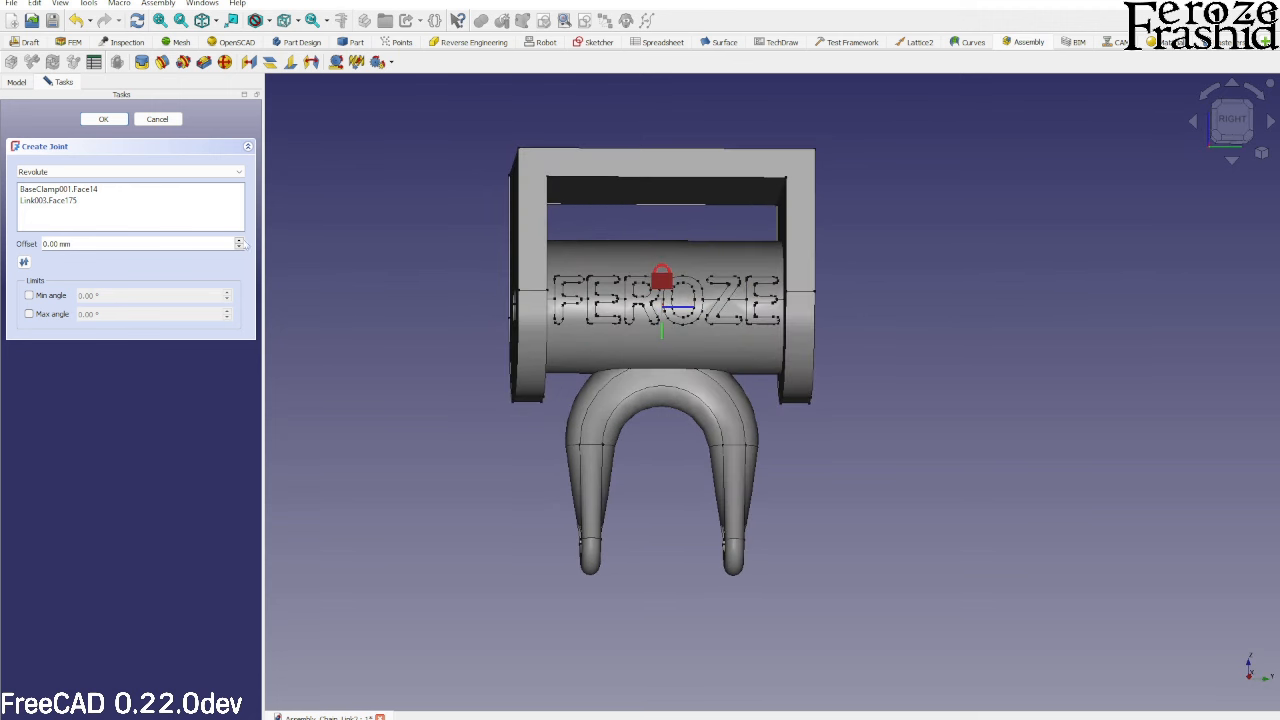
{"action": "scroll", "coordinate": [240, 243], "scroll_direction": "up", "scroll_amount": 4}
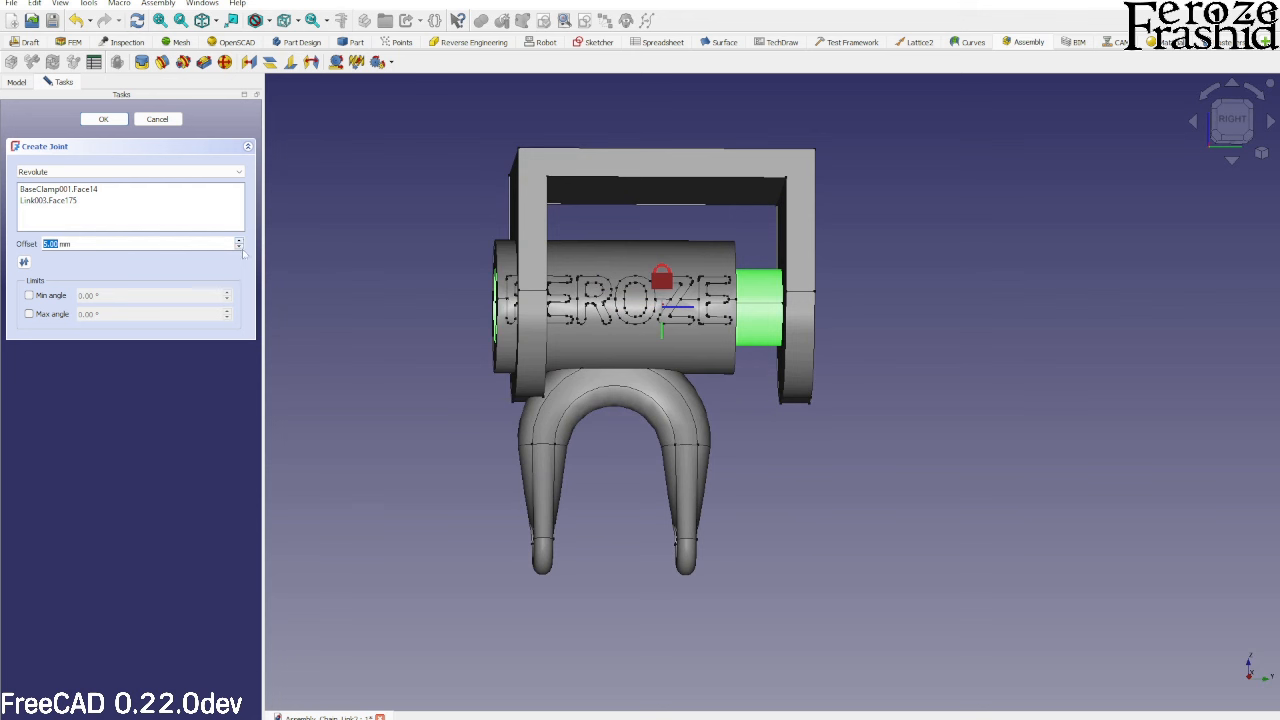
{"action": "scroll", "coordinate": [240, 245], "scroll_direction": "down", "scroll_amount": 3}
{"action": "scroll", "coordinate": [240, 245], "scroll_direction": "down", "scroll_amount": 2}
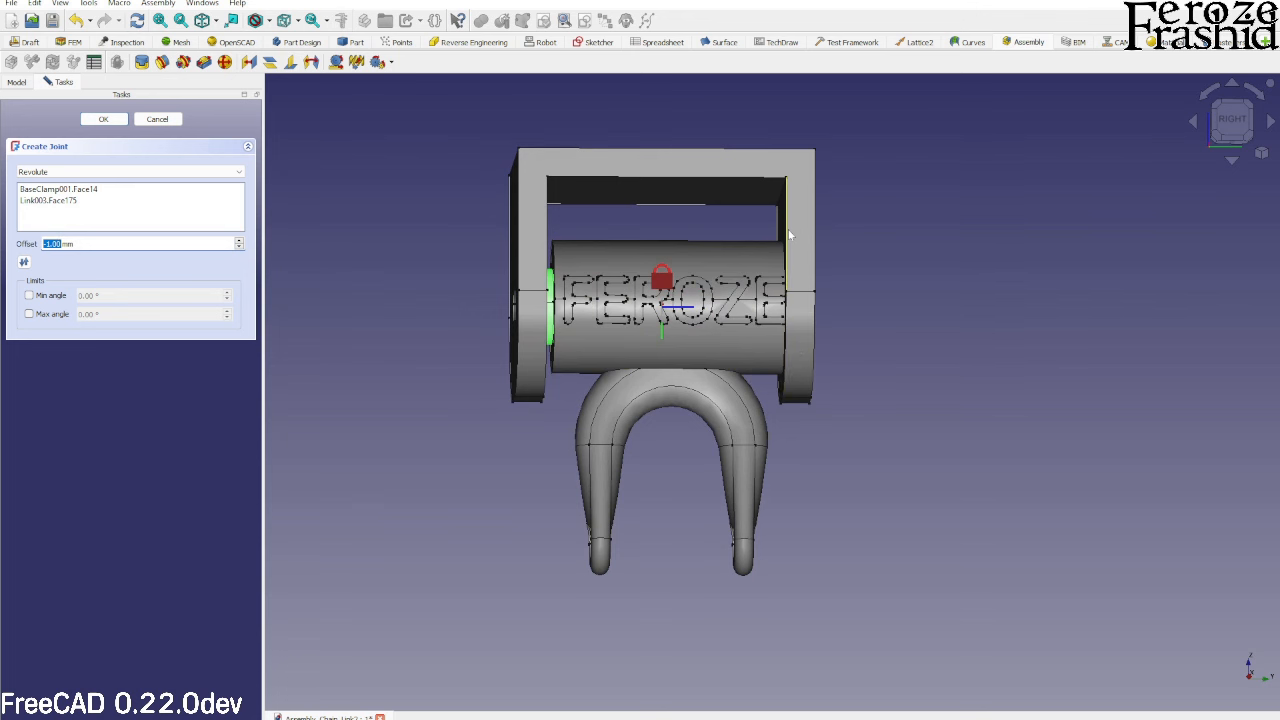
{"action": "left_click", "coordinate": [239, 248]}
{"action": "left_click", "coordinate": [239, 240]}
{"action": "left_click", "coordinate": [239, 240]}
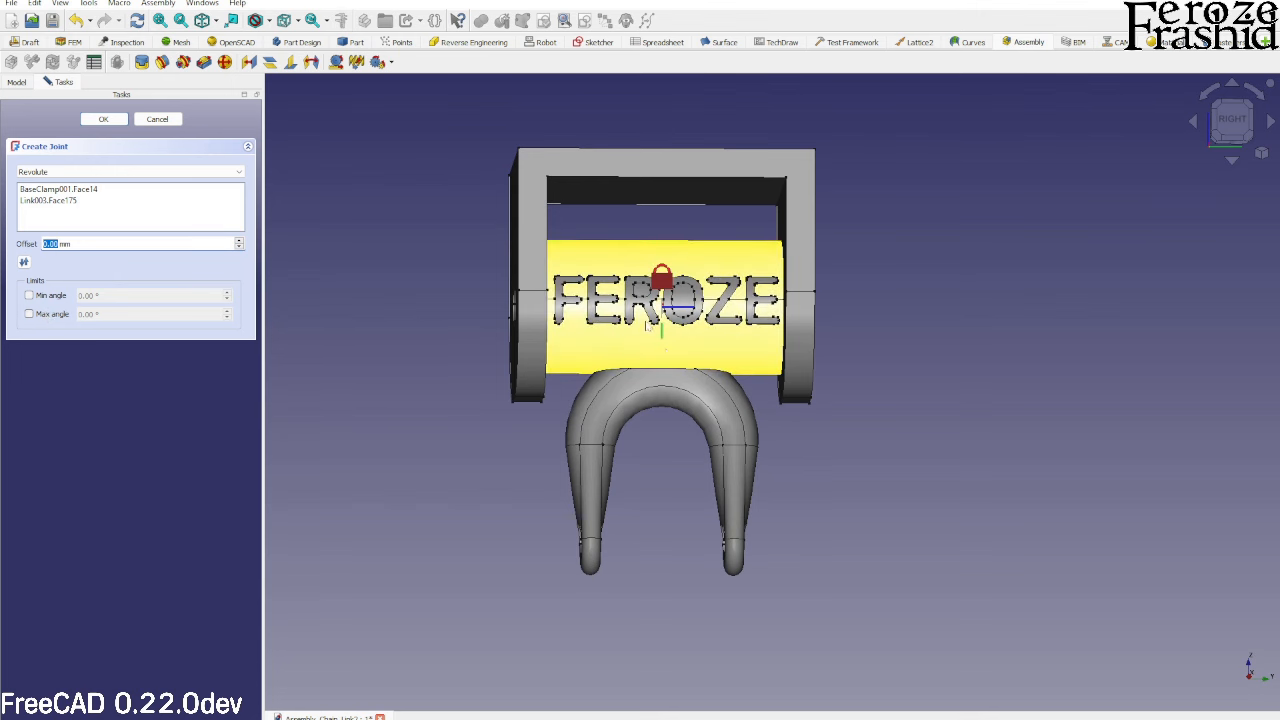
{"action": "middle_click_drag", "start_coordinate": [648, 327], "coordinate": [796, 468]}
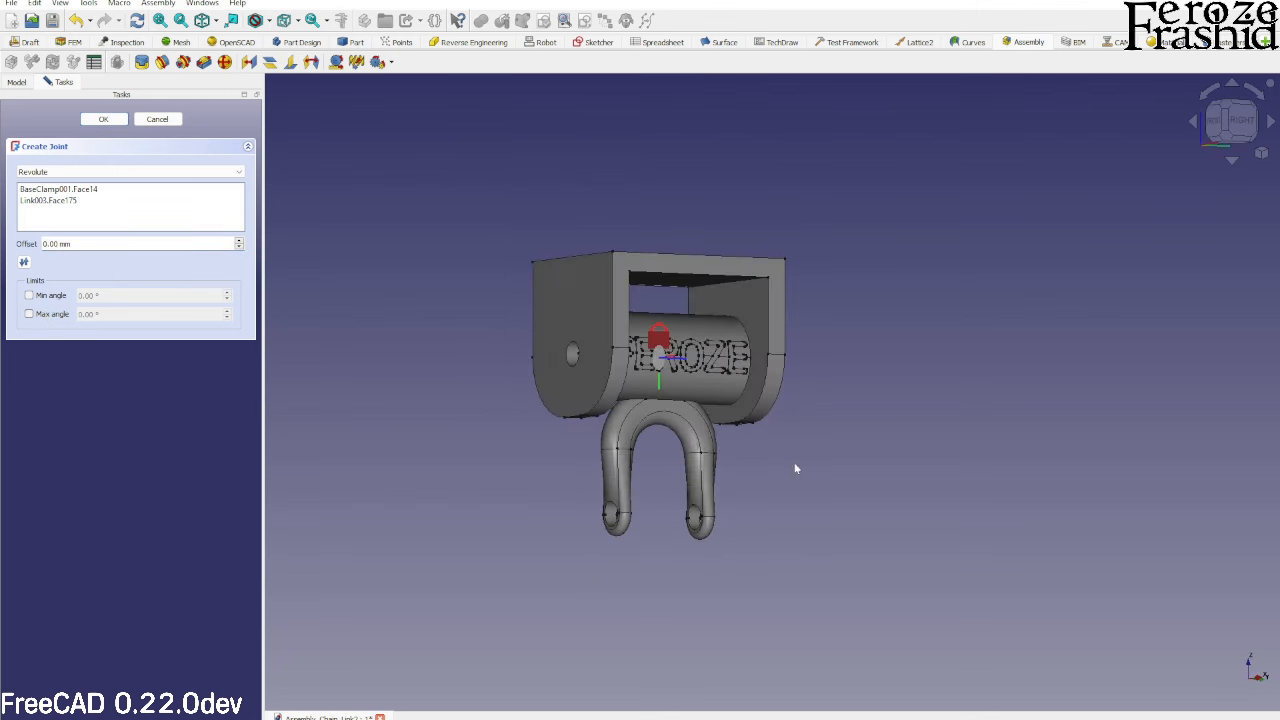
{"action": "left_click", "coordinate": [103, 119]}
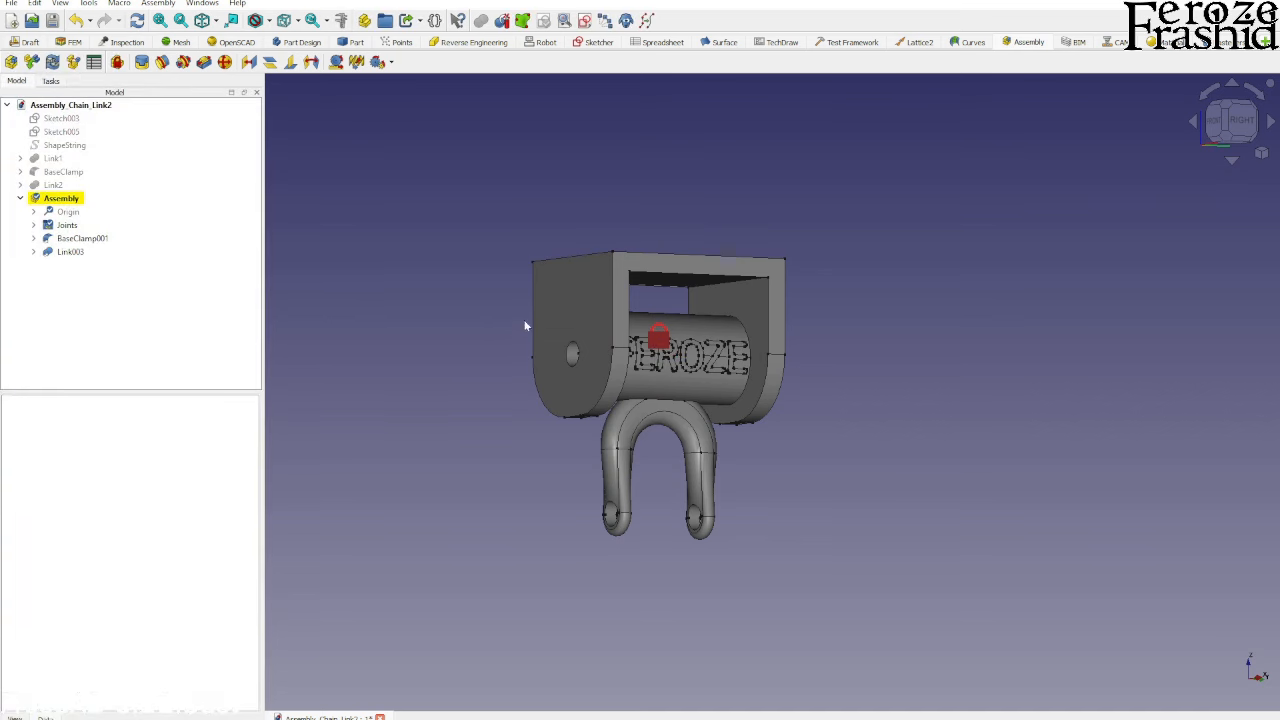
Swing Link1 back and forth about the clamp pin to check the Revolute joint's motion from several angles
{"action": "middle_click_drag", "start_coordinate": [702, 486], "coordinate": [728, 452]}
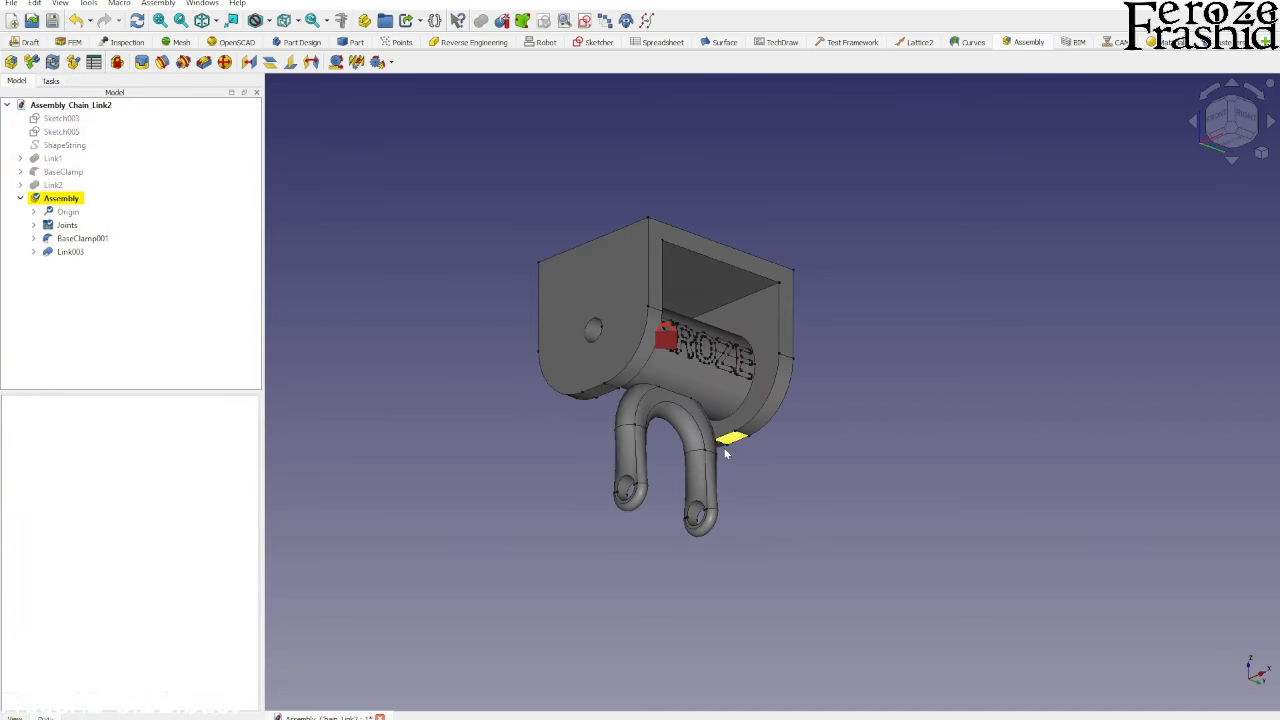
{"action": "left_click_drag", "start_coordinate": [726, 454], "coordinate": [518, 522]}
{"action": "left_click_drag", "start_coordinate": [518, 522], "coordinate": [701, 571]}
{"action": "scroll", "coordinate": [571, 388], "scroll_direction": "down", "scroll_amount": 1}
{"action": "scroll", "coordinate": [571, 334], "scroll_direction": "up", "scroll_amount": 2}
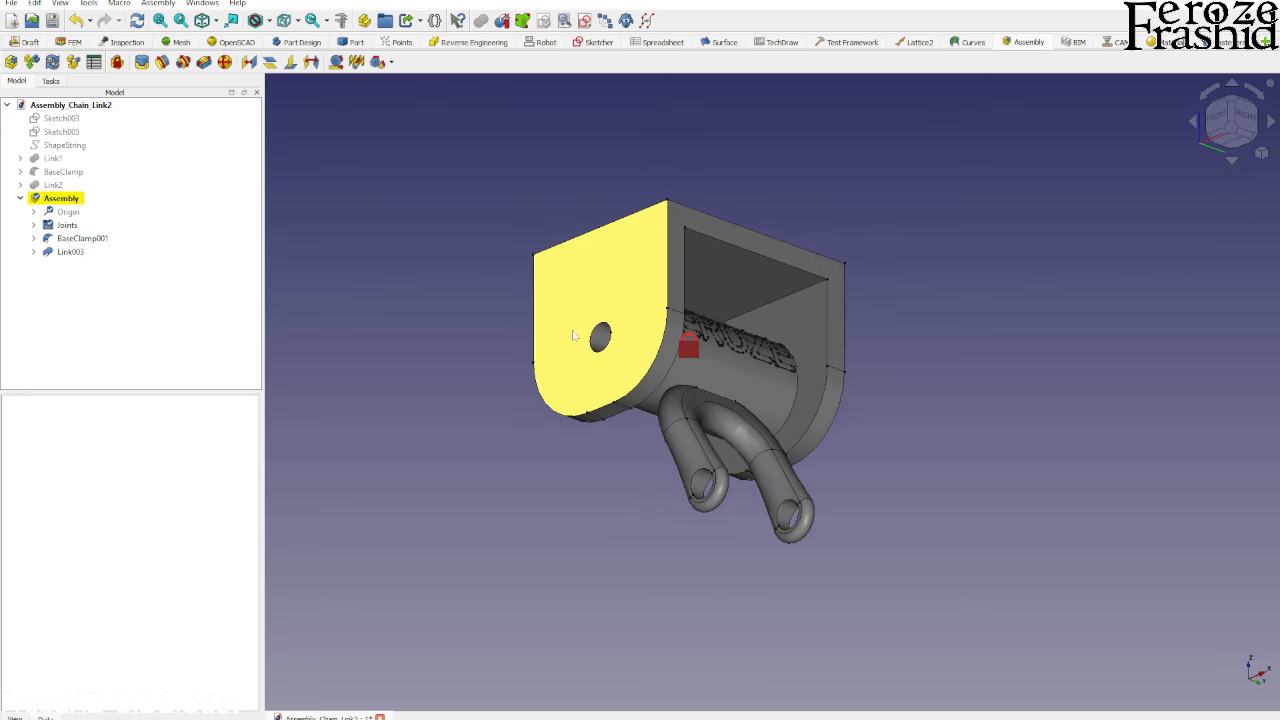
{"action": "middle_click_drag", "start_coordinate": [572, 330], "coordinate": [520, 363]}
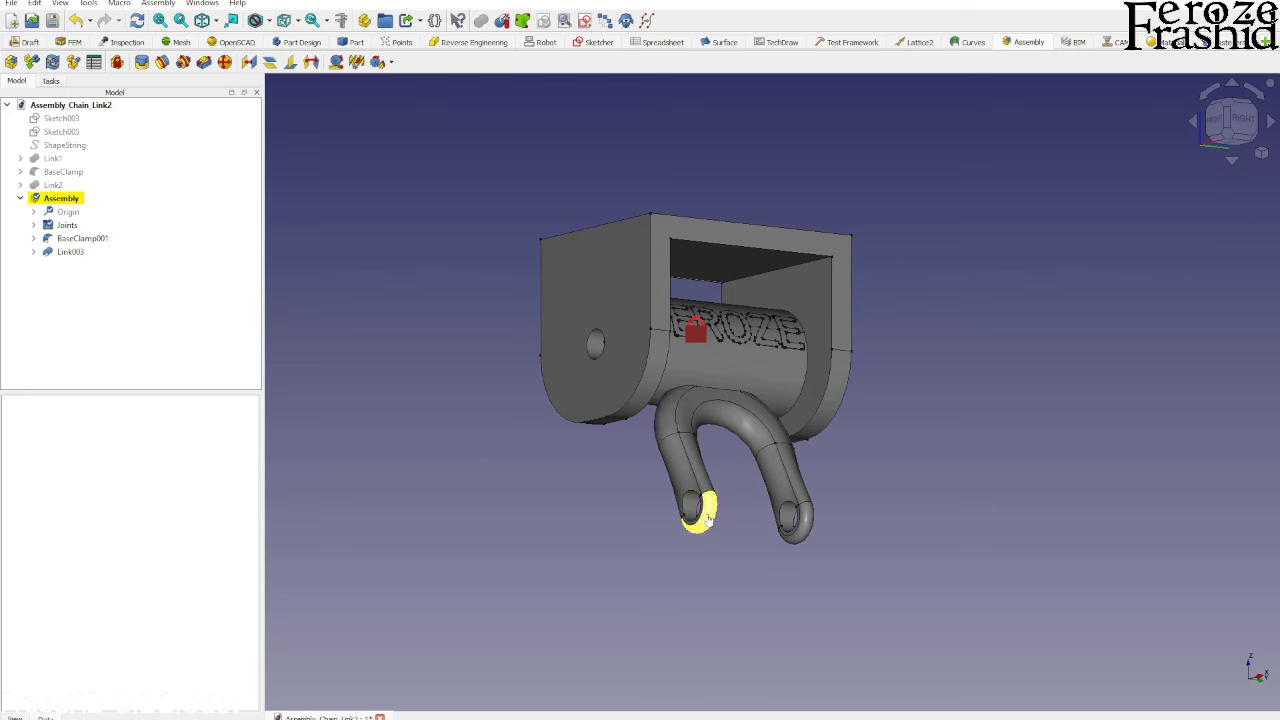
{"action": "left_click_drag", "start_coordinate": [700, 512], "coordinate": [600, 583]}
{"action": "middle_click_drag", "start_coordinate": [732, 436], "coordinate": [680, 365]}
{"action": "middle_click_drag", "start_coordinate": [912, 416], "coordinate": [886, 420]}
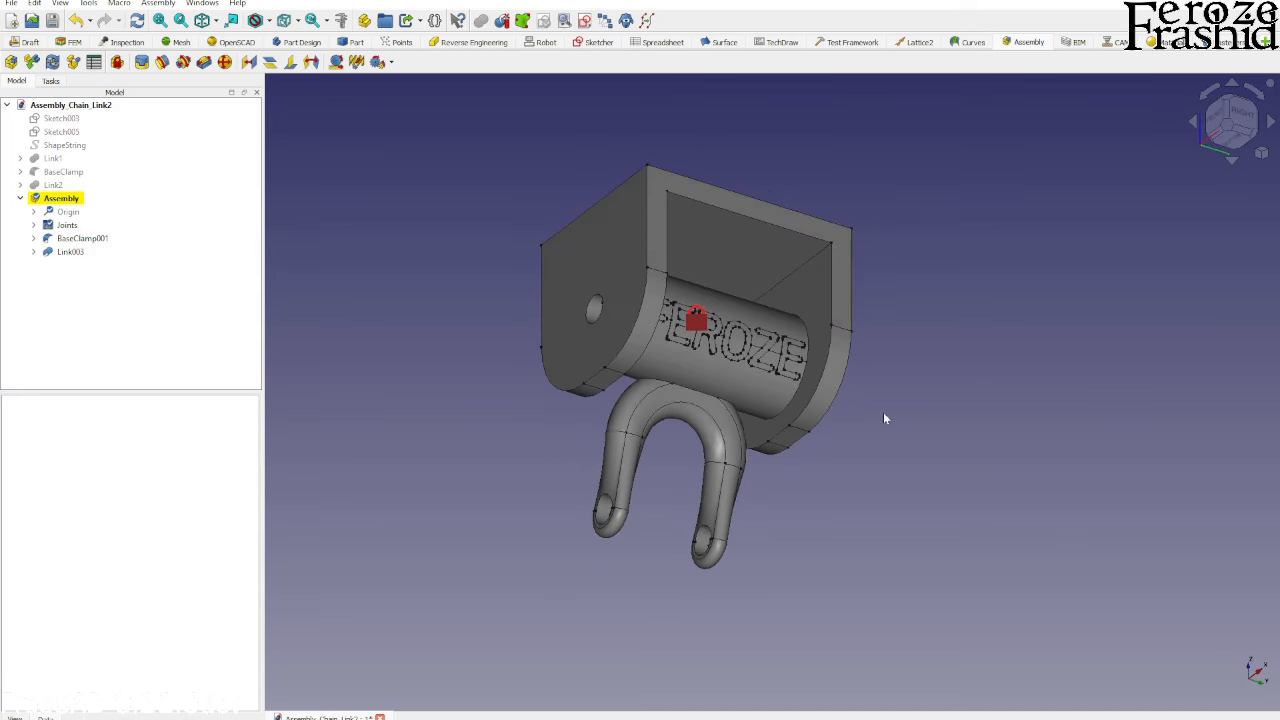
{"action": "left_click_drag", "start_coordinate": [612, 522], "coordinate": [602, 616]}
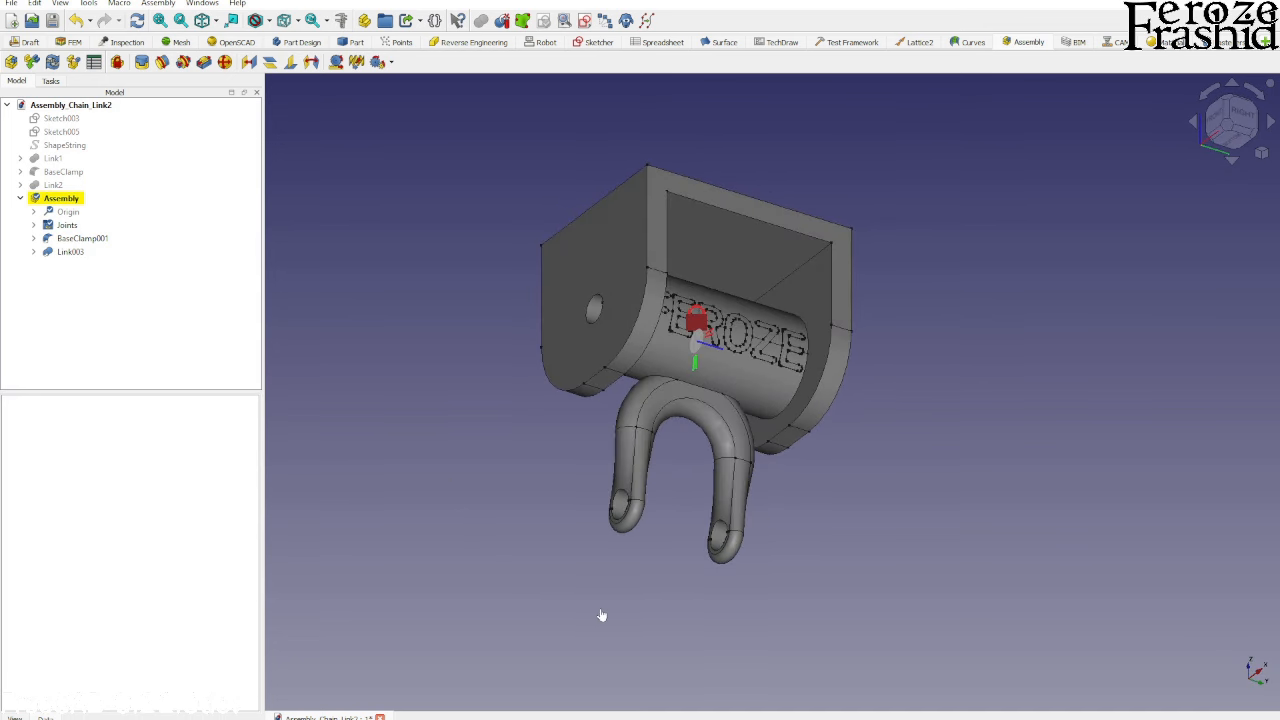
{"action": "middle_click_drag", "start_coordinate": [432, 298], "coordinate": [367, 319]}
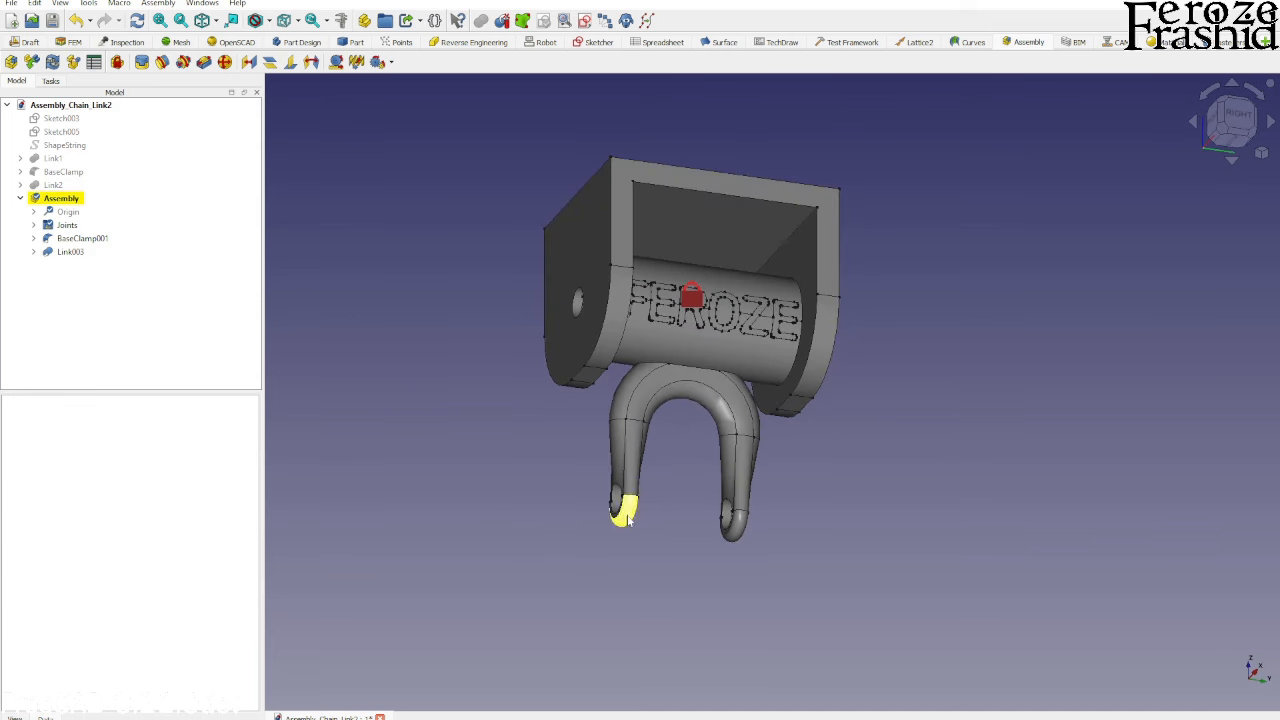
{"action": "left_click_drag", "start_coordinate": [629, 516], "coordinate": [654, 506]}
{"action": "scroll", "coordinate": [580, 550], "scroll_direction": "down", "scroll_amount": 2}
{"action": "middle_click_drag", "start_coordinate": [545, 500], "coordinate": [631, 517]}
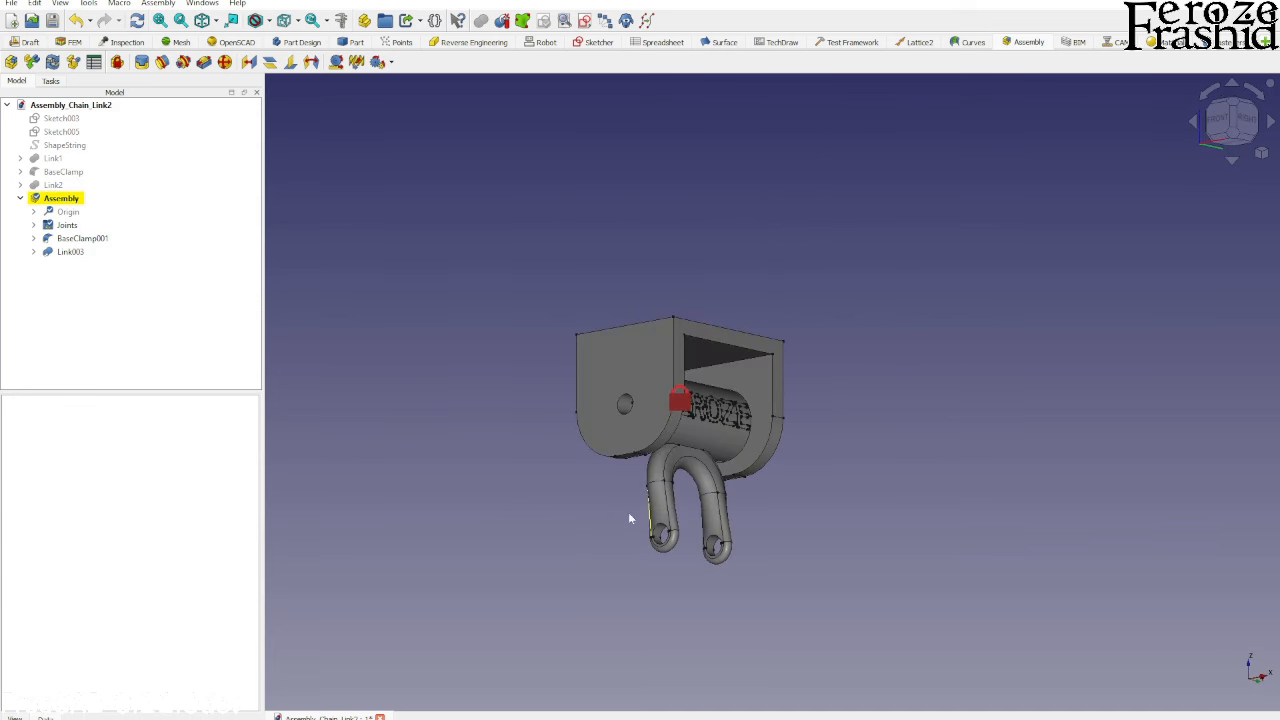
Insert one Link2 component into the assembly below Link1
{"action": "left_click", "coordinate": [32, 62]}
{"action": "left_click", "coordinate": [76, 270]}
{"action": "scroll", "coordinate": [710, 563], "scroll_direction": "up", "scroll_amount": 3}
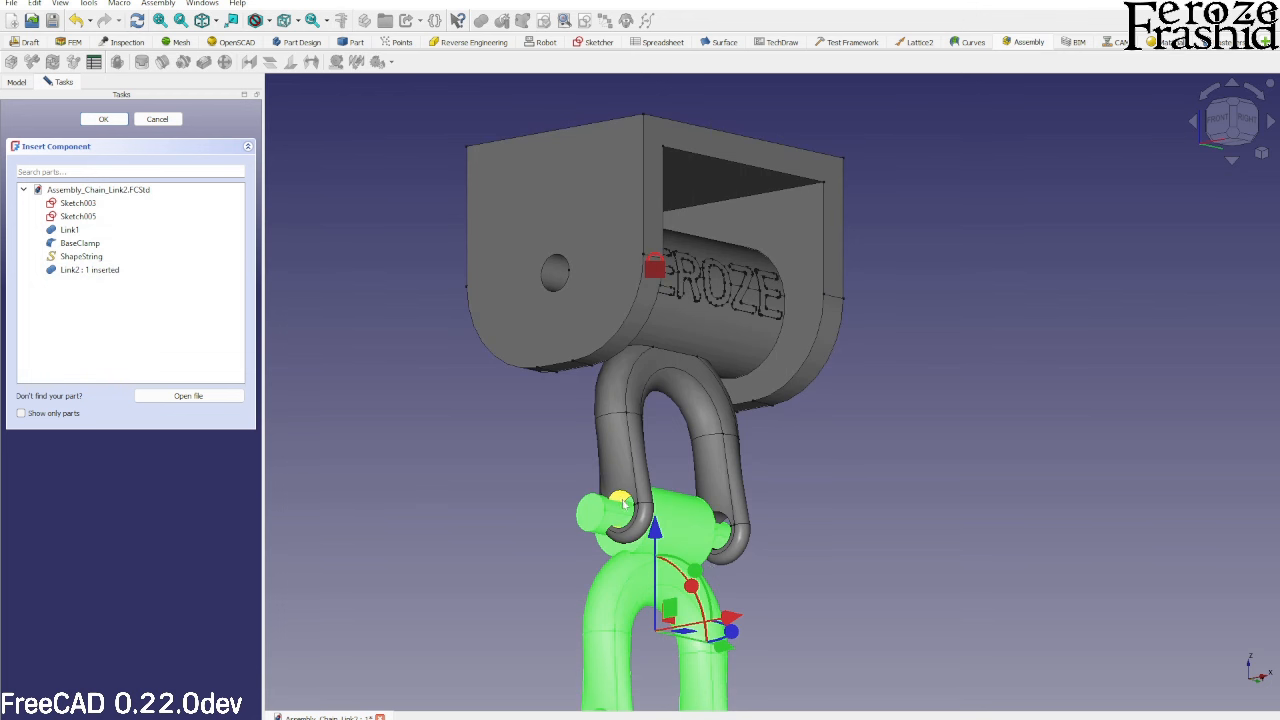
{"action": "left_click", "coordinate": [103, 119]}
Create a Revolute joint between Link2's pin and the hole at Link1's lower end, with a 0 mm offset
{"action": "scroll", "coordinate": [474, 318], "scroll_direction": "down", "scroll_amount": 2}
{"action": "scroll", "coordinate": [592, 575], "scroll_direction": "up", "scroll_amount": 3}
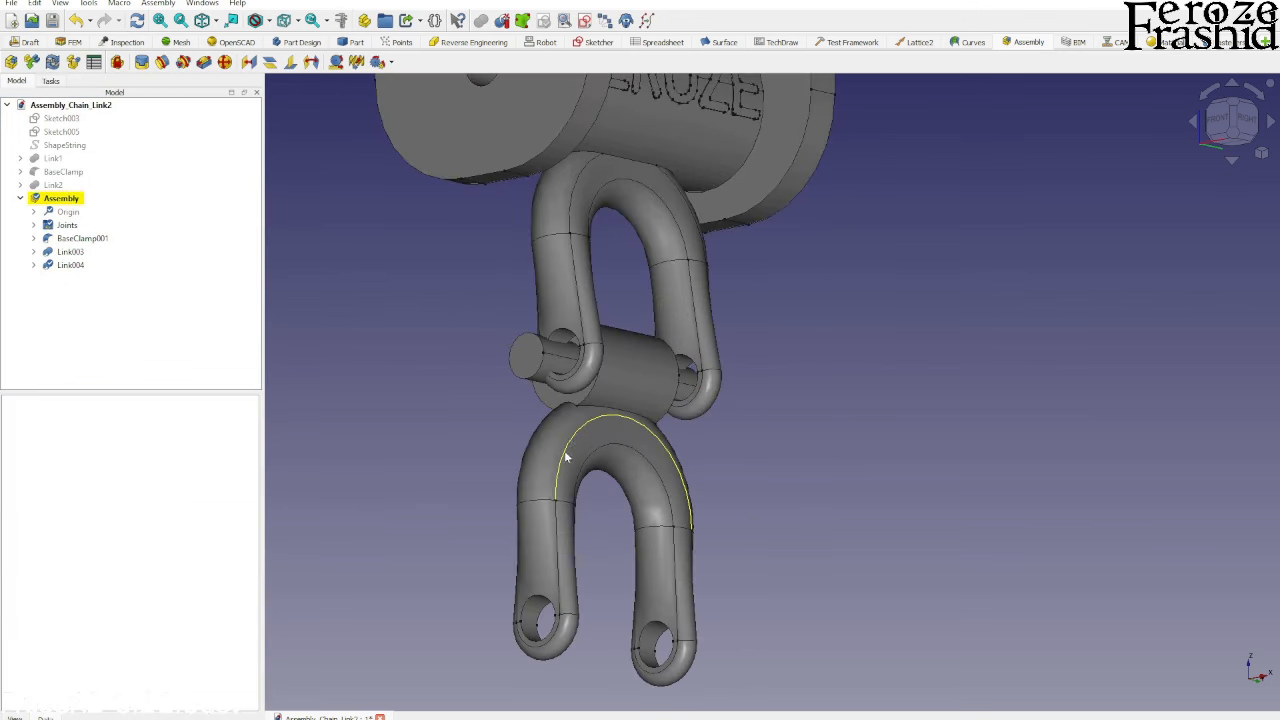
{"action": "left_click", "coordinate": [555, 367]}
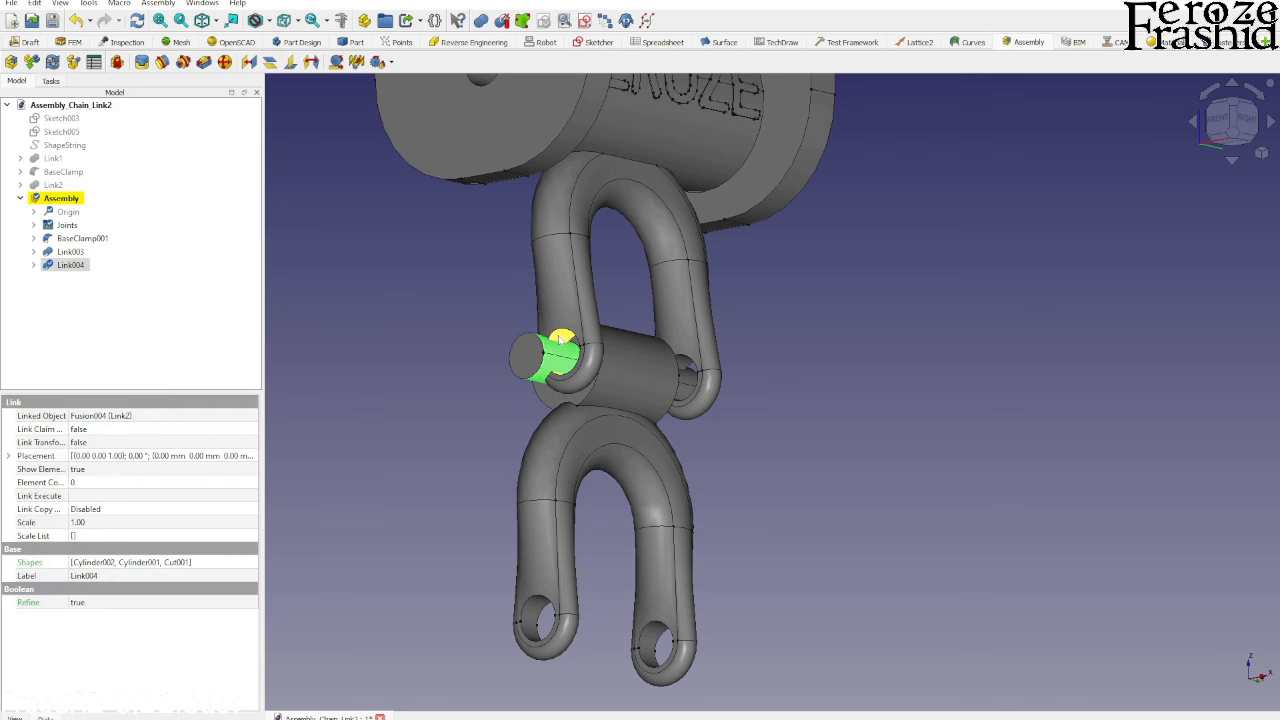
{"action": "left_click", "coordinate": [562, 340], "text": "ctrl"}
{"action": "left_click", "coordinate": [162, 62]}
{"action": "middle_click_drag", "start_coordinate": [820, 319], "coordinate": [737, 400]}
{"action": "left_click", "coordinate": [1237, 126]}
{"action": "left_click", "coordinate": [239, 241]}
{"action": "left_click", "coordinate": [239, 247]}
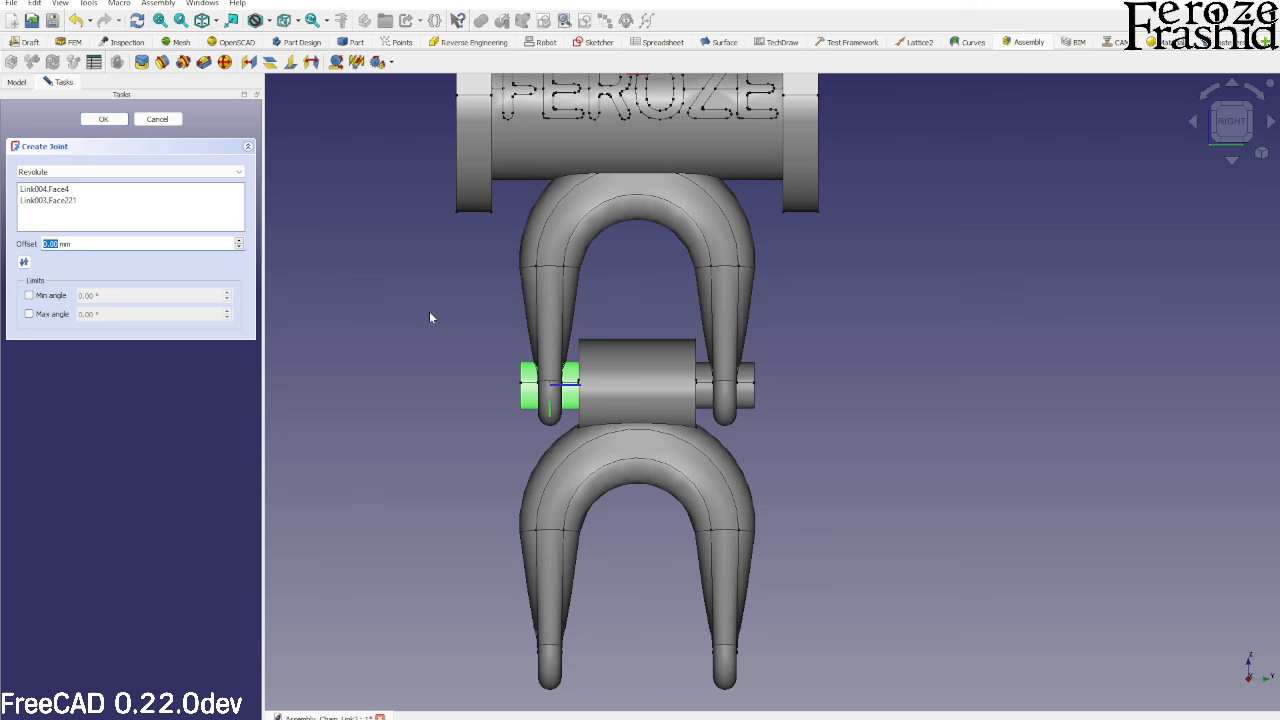
{"action": "left_click", "coordinate": [104, 119]}
Move the inserted Link2 slightly to check its new joint and view the whole chain
{"action": "left_click", "coordinate": [1211, 121]}
{"action": "scroll", "coordinate": [430, 215], "scroll_direction": "down", "scroll_amount": 3}
{"action": "left_click_drag", "start_coordinate": [526, 428], "coordinate": [534, 430]}
{"action": "scroll", "coordinate": [670, 442], "scroll_direction": "down", "scroll_amount": 2}
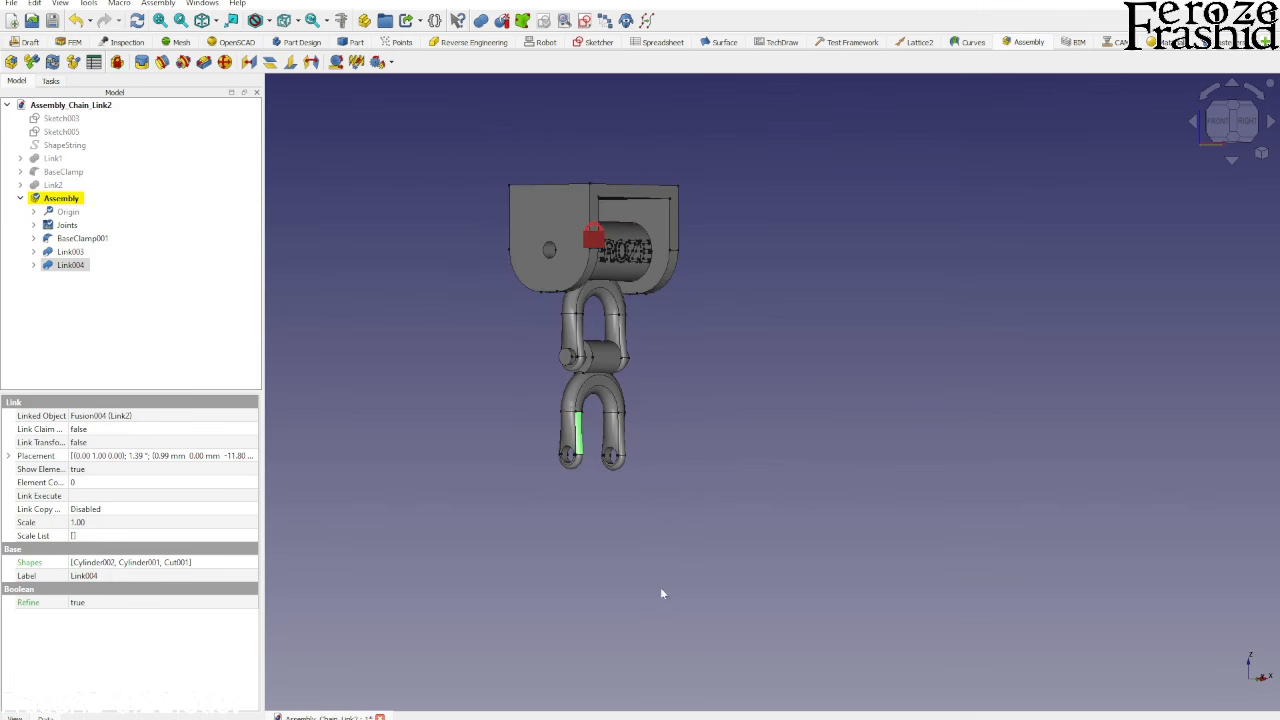
{"action": "left_click", "coordinate": [166, 327]}
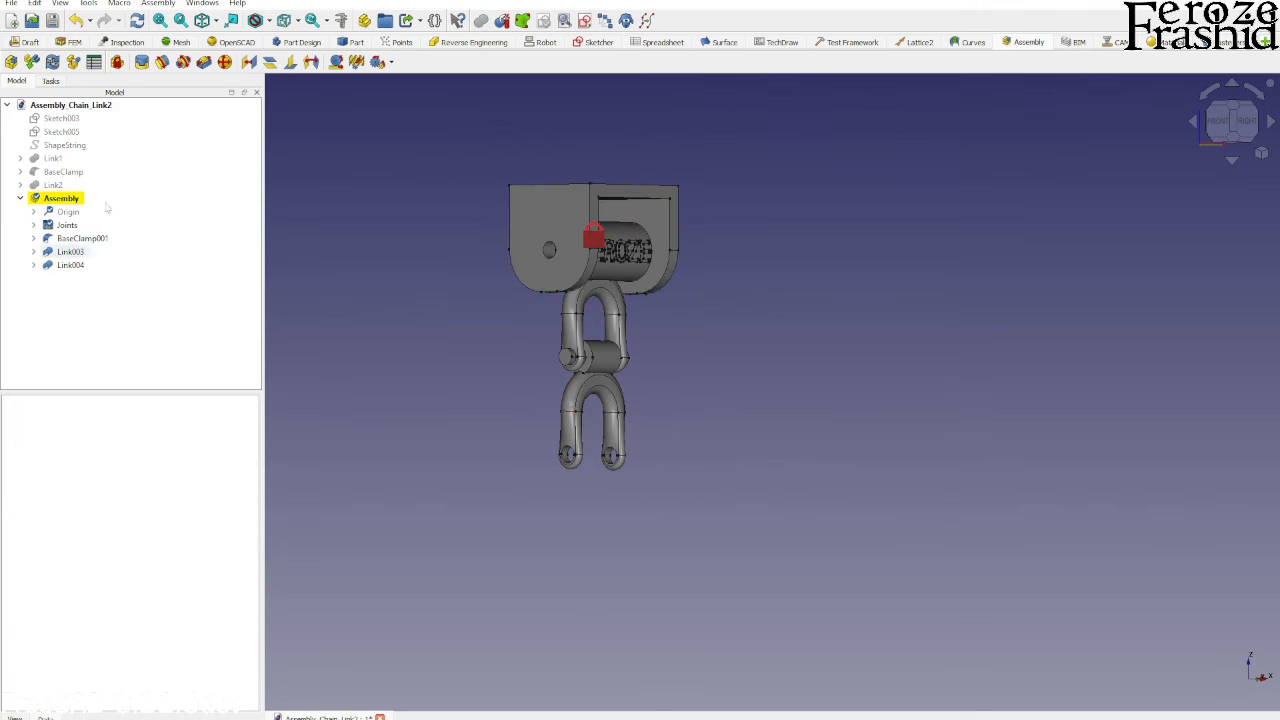
Insert five more copies of Link2 into the assembly for the rest of the chain
{"action": "left_click", "coordinate": [32, 63]}
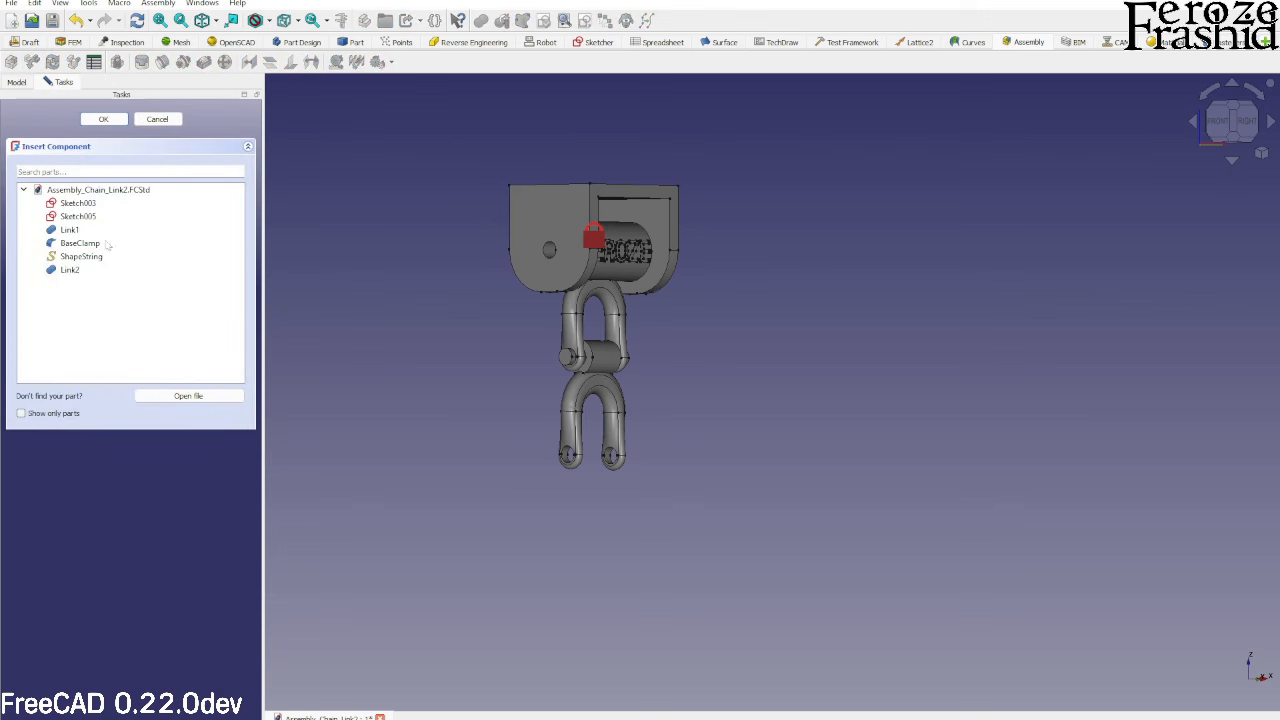
{"action": "left_click", "coordinate": [70, 270]}
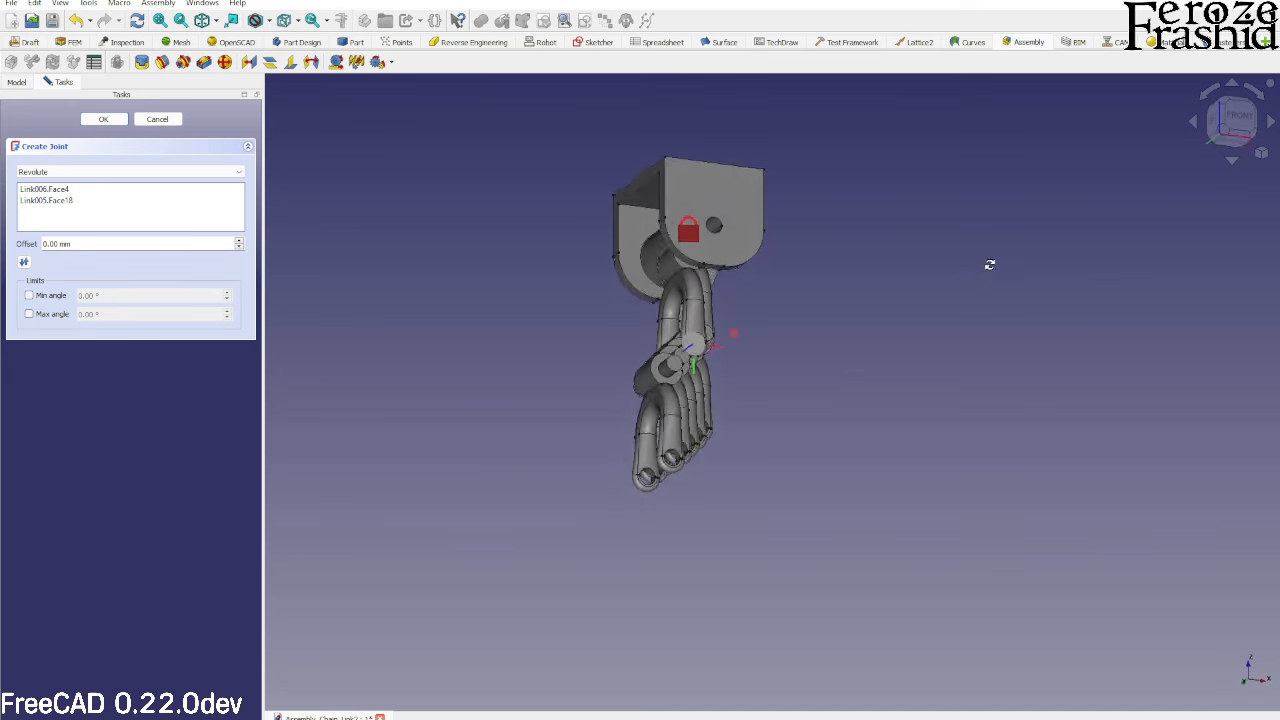
Cancel the pending Revolute joint between Link006 and Link005 and select Link009
{"action": "middle_click_drag", "start_coordinate": [988, 266], "coordinate": [751, 337]}
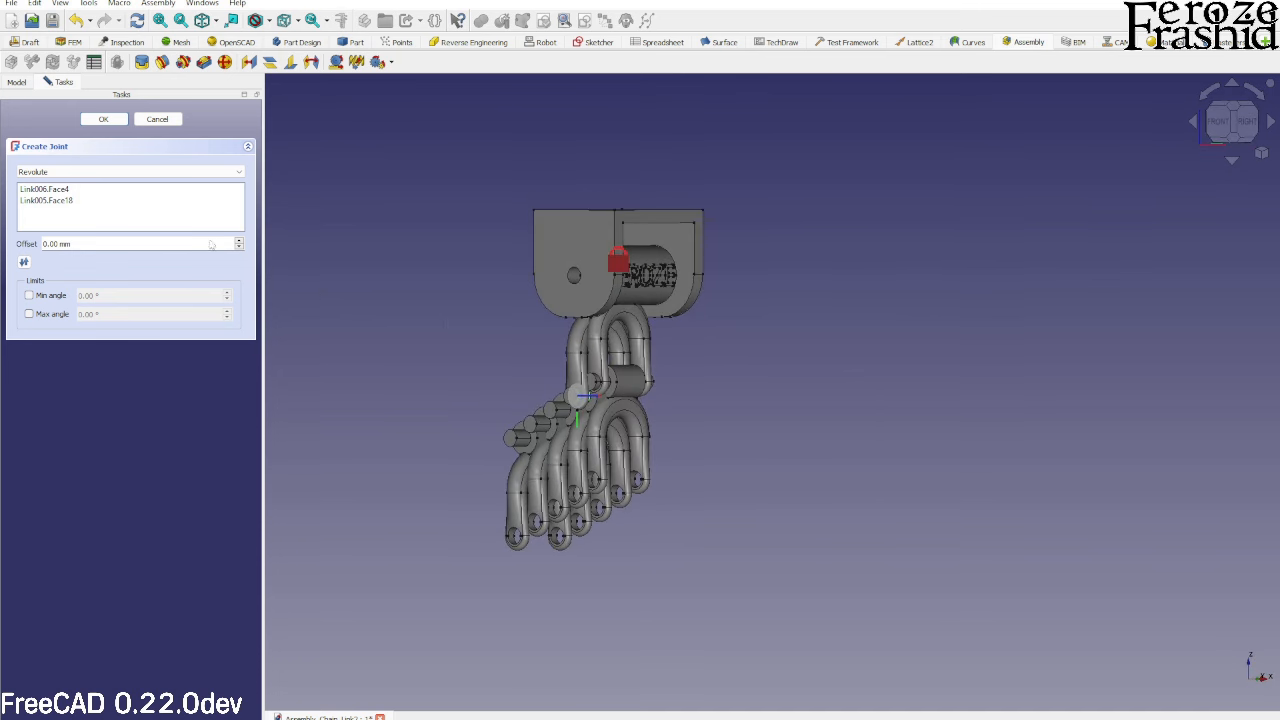
{"action": "left_click", "coordinate": [146, 122]}
{"action": "left_click", "coordinate": [70, 331]}
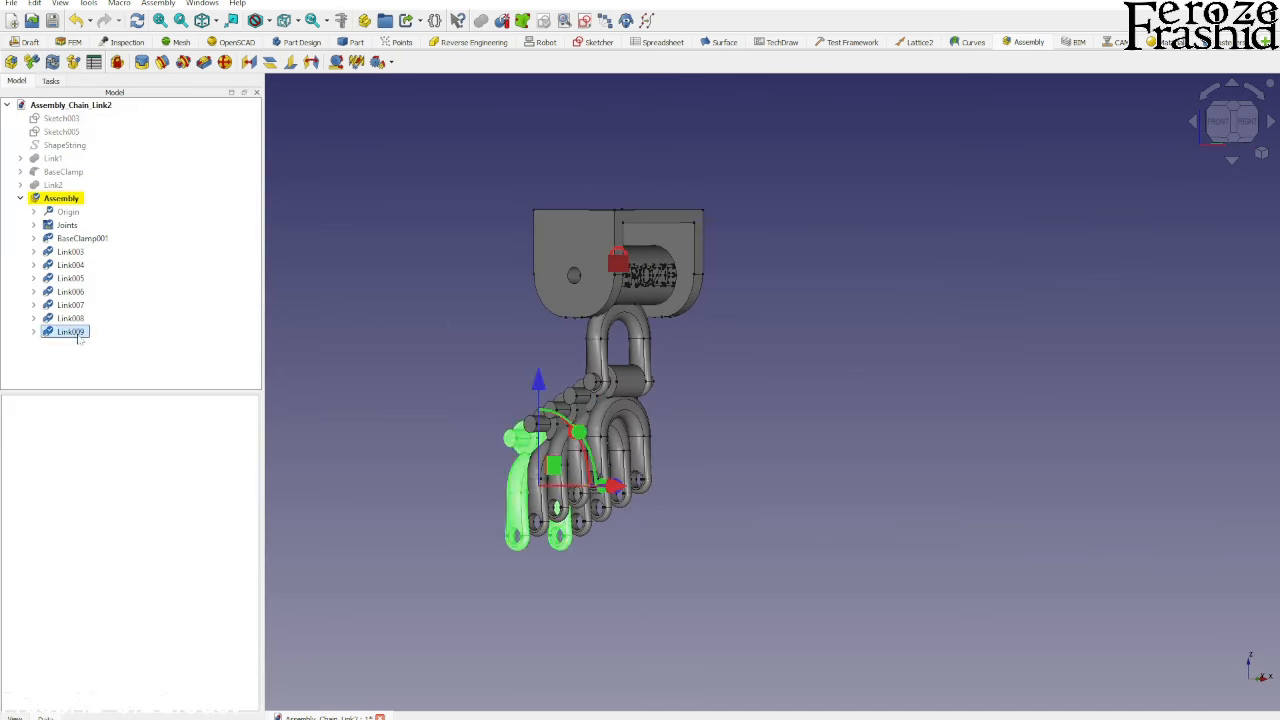